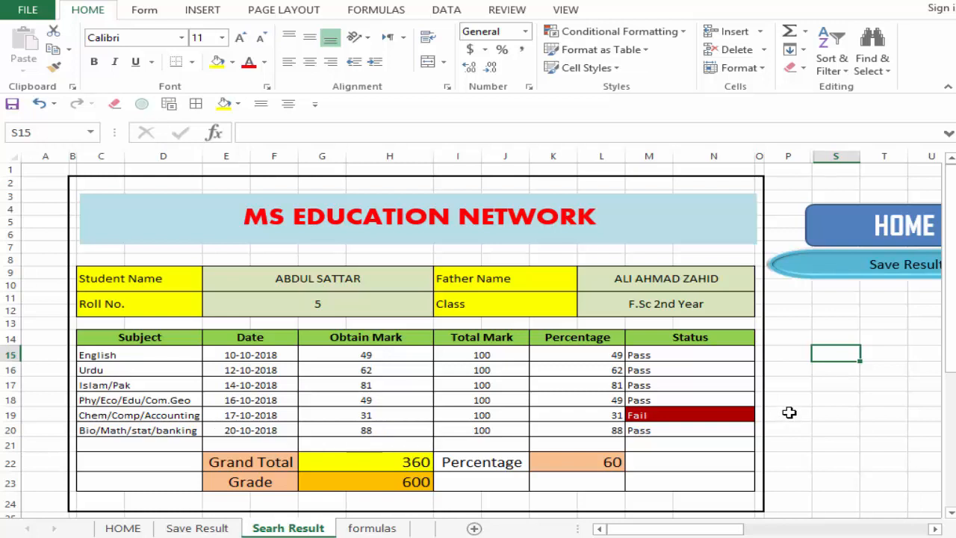
{"action": "left_click_drag", "start_coordinate": [258, 357], "coordinate": [253, 422]}
{"action": "left_click", "coordinate": [765, 401]}
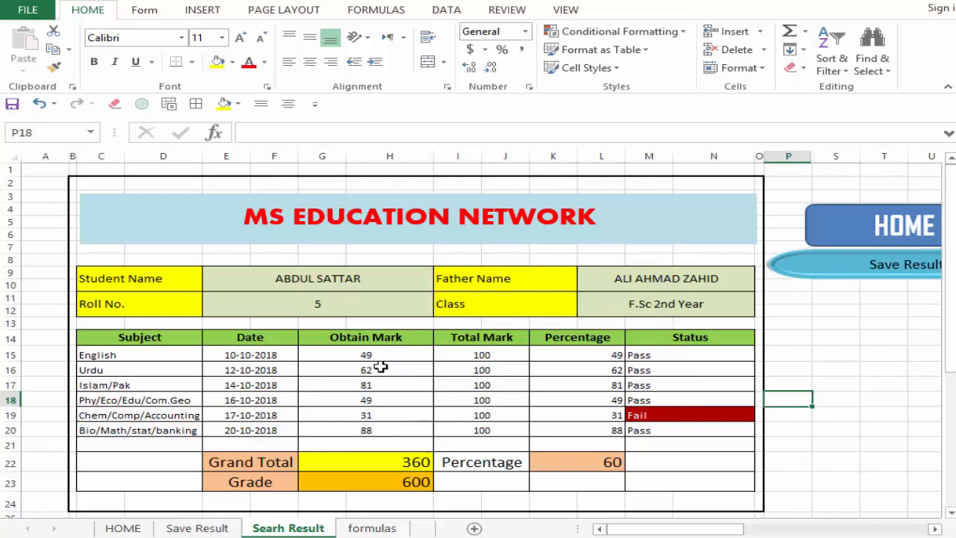
{"action": "left_click", "coordinate": [837, 326]}
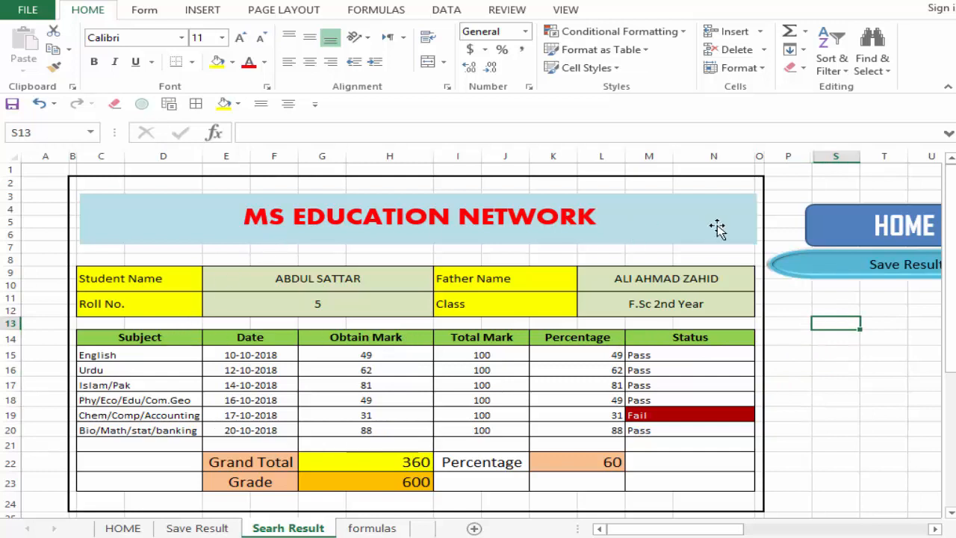
Step: Set the Roll No. in the completed result card to 6 and check the subjects' Status column
{"action": "left_click", "coordinate": [334, 309]}
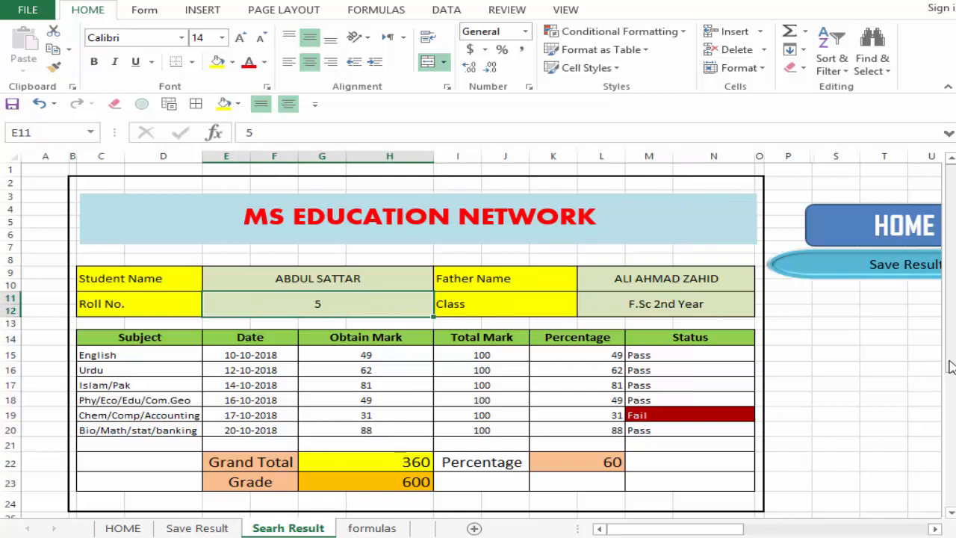
{"action": "key", "text": "F2"}
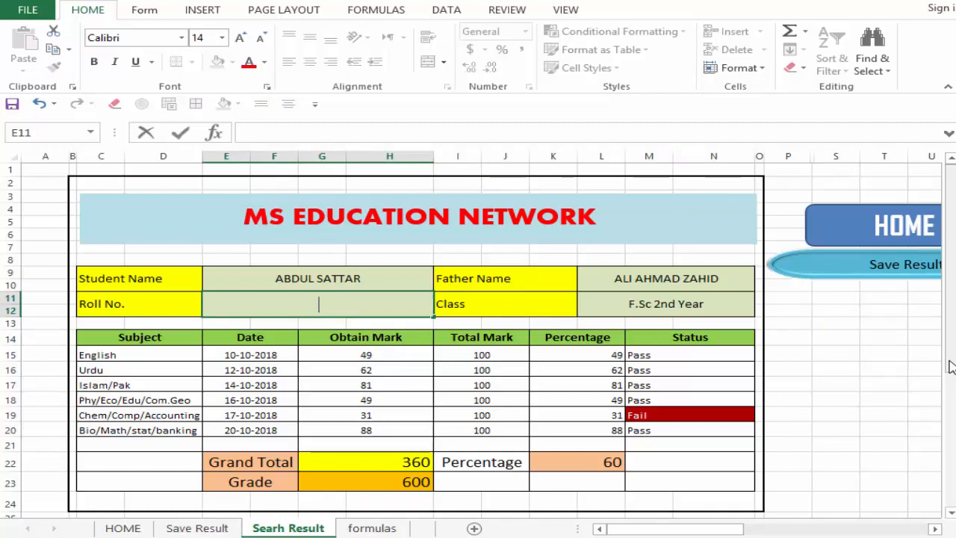
{"action": "key", "text": "Return"}
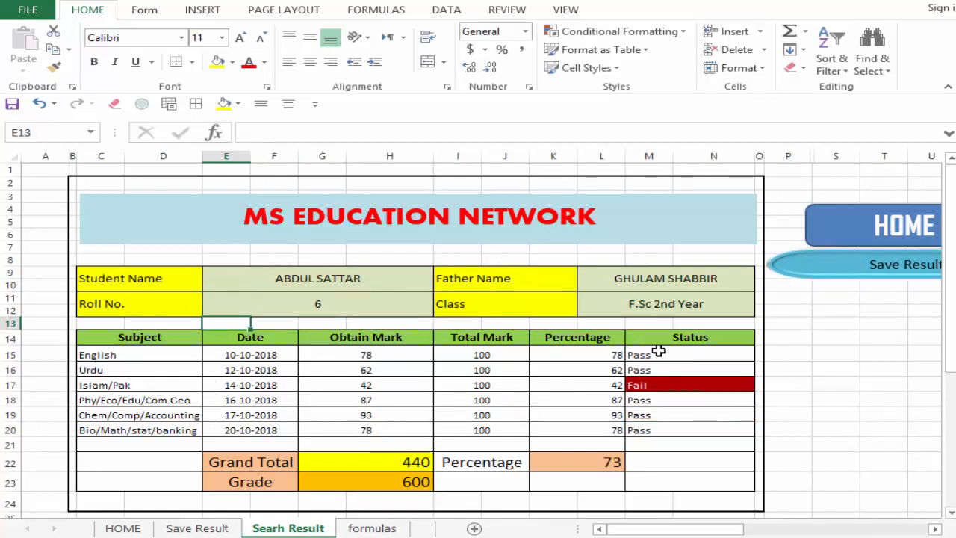
{"action": "left_click_drag", "start_coordinate": [657, 357], "coordinate": [656, 416]}
{"action": "left_click", "coordinate": [656, 385]}
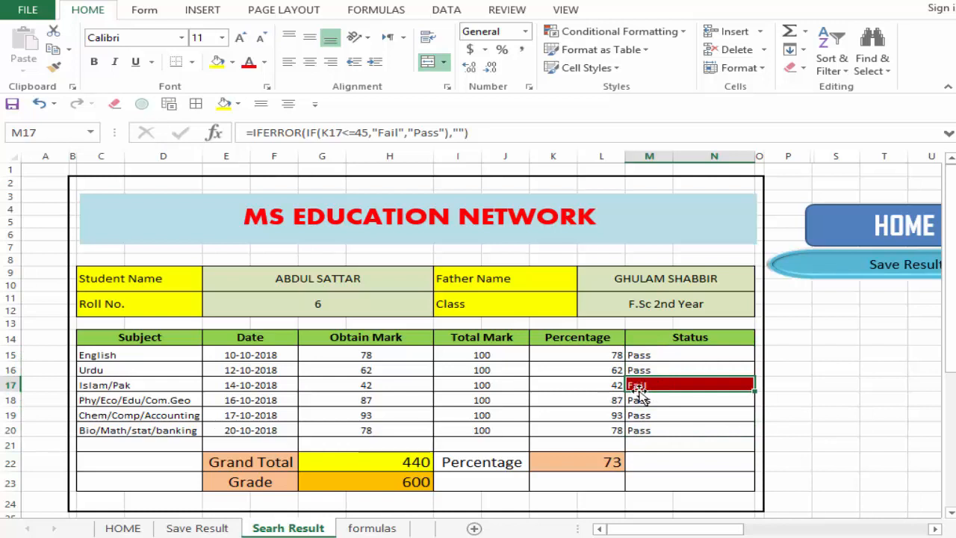
Step: Look up two more students in the completed result card by setting Roll No. to 3 and to 8
{"action": "left_click", "coordinate": [361, 306]}
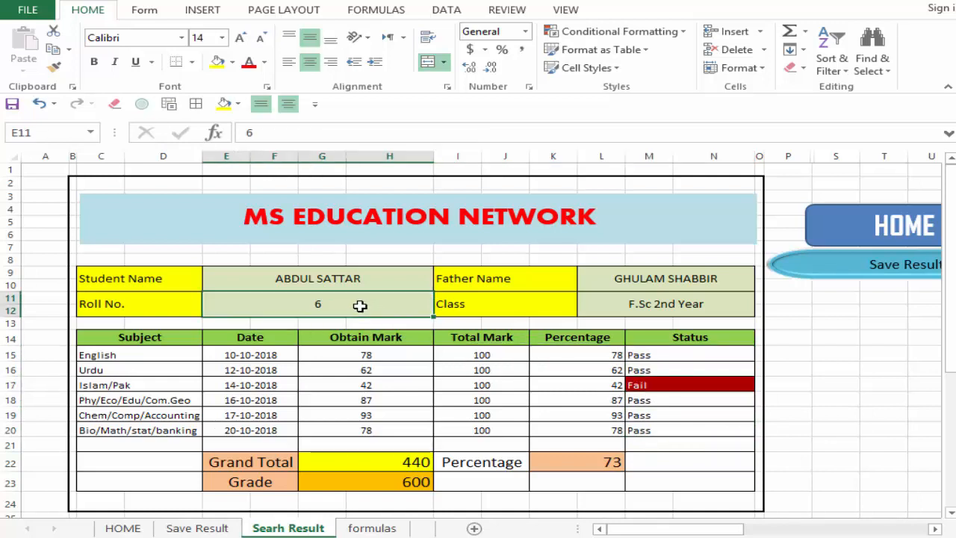
{"action": "type", "text": "3"}
{"action": "key", "text": "Return"}
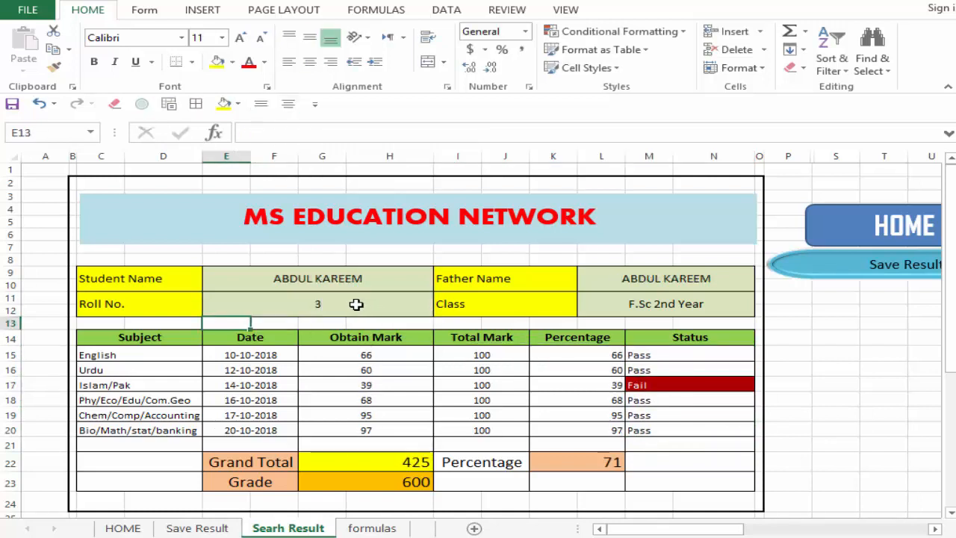
{"action": "left_click", "coordinate": [344, 298]}
{"action": "type", "text": "8"}
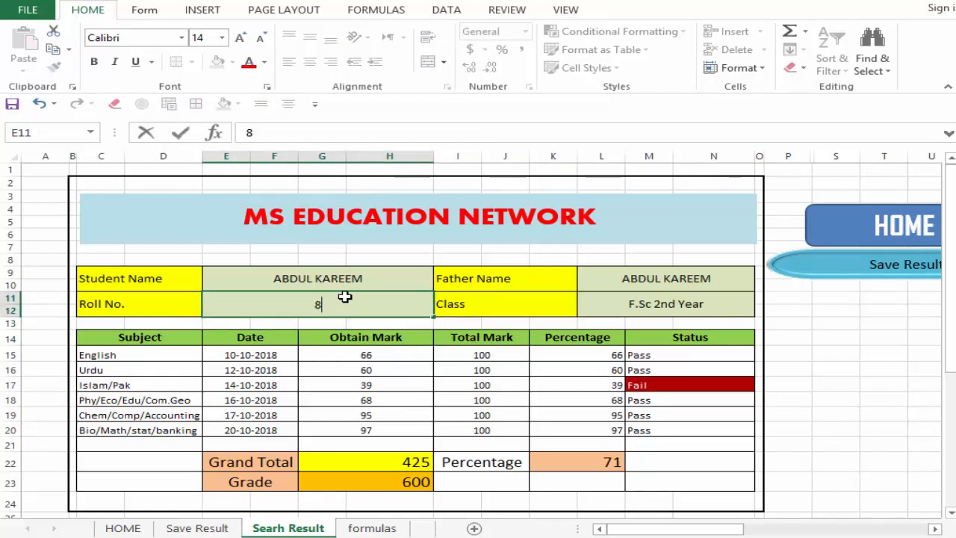
{"action": "key", "text": "Return"}
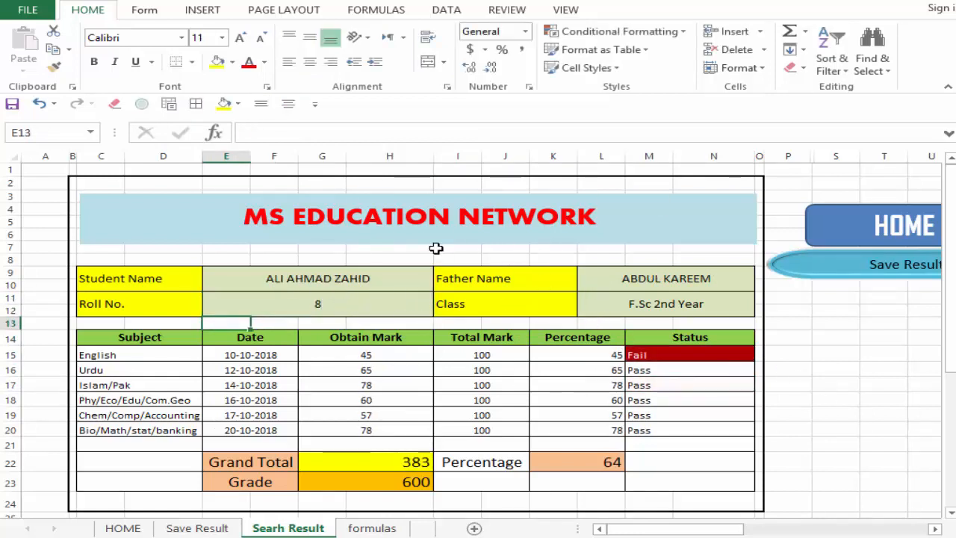
Step: In the blank result card's Student Name cell AC10, start a VLOOKUP formula with the absolute Roll No. cell $AC$12 as lookup value
{"action": "left_click_drag", "start_coordinate": [661, 532], "coordinate": [854, 511]}
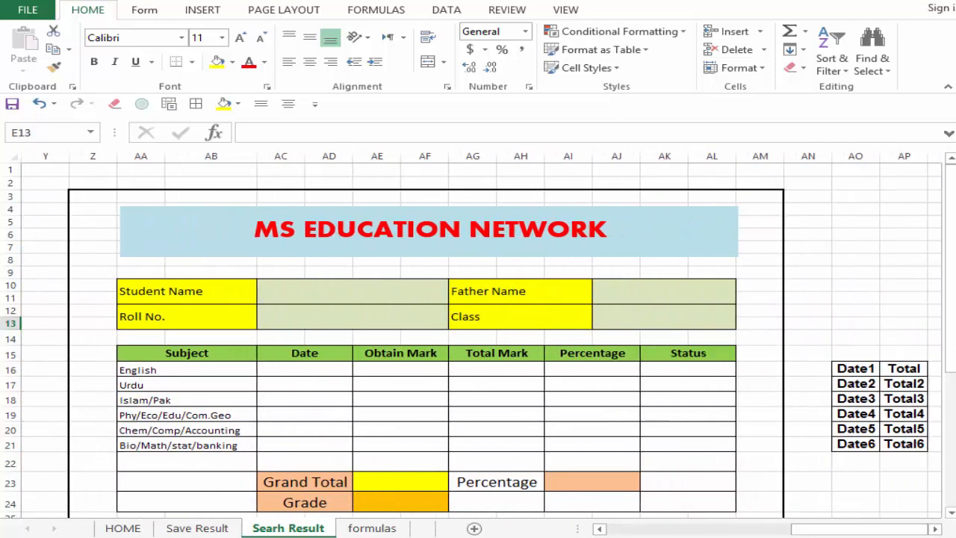
{"action": "left_click_drag", "start_coordinate": [953, 239], "coordinate": [953, 244]}
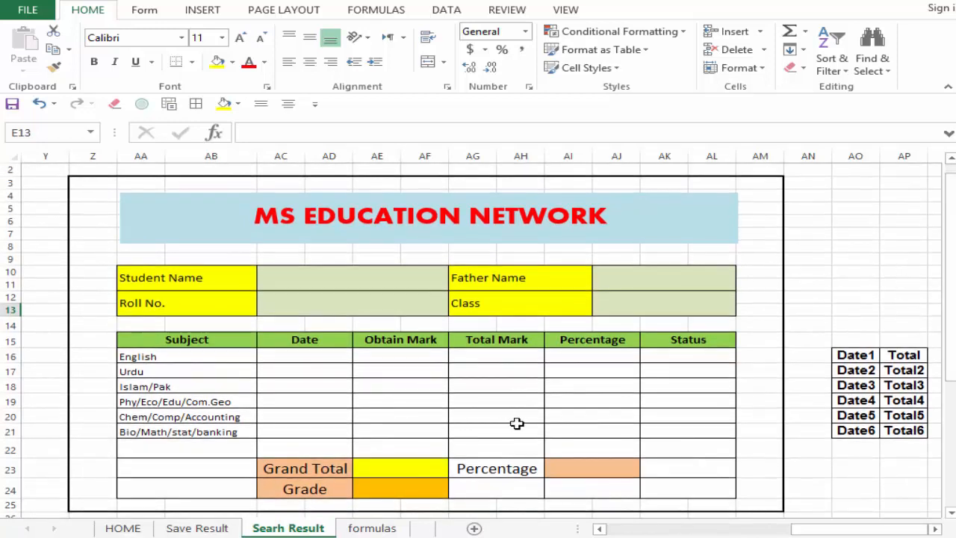
{"action": "left_click", "coordinate": [270, 278]}
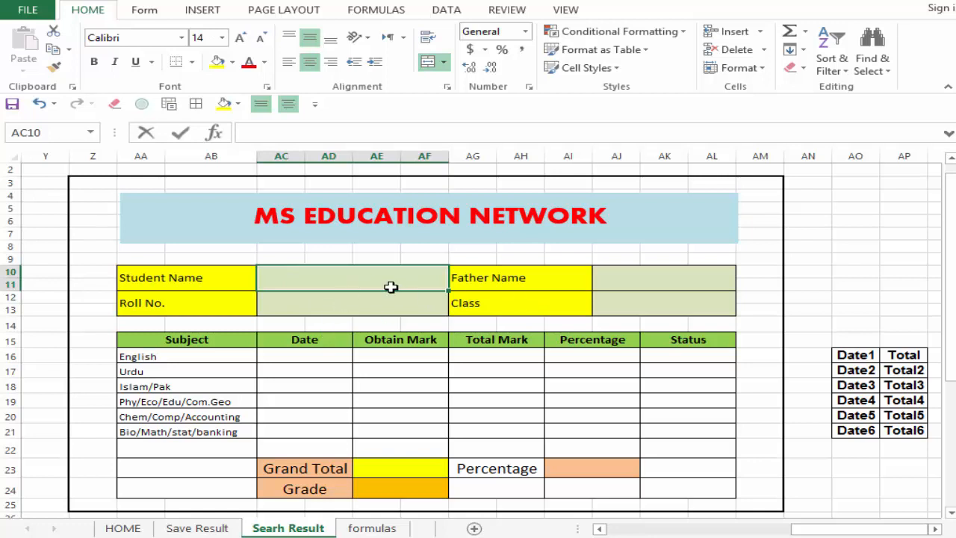
{"action": "type", "text": "=vlook"}
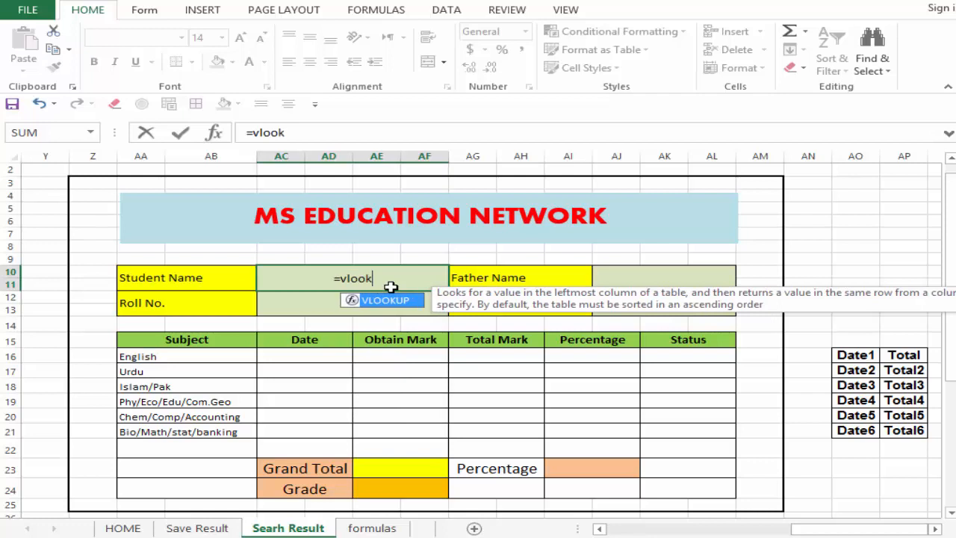
{"action": "type", "text": "up"}
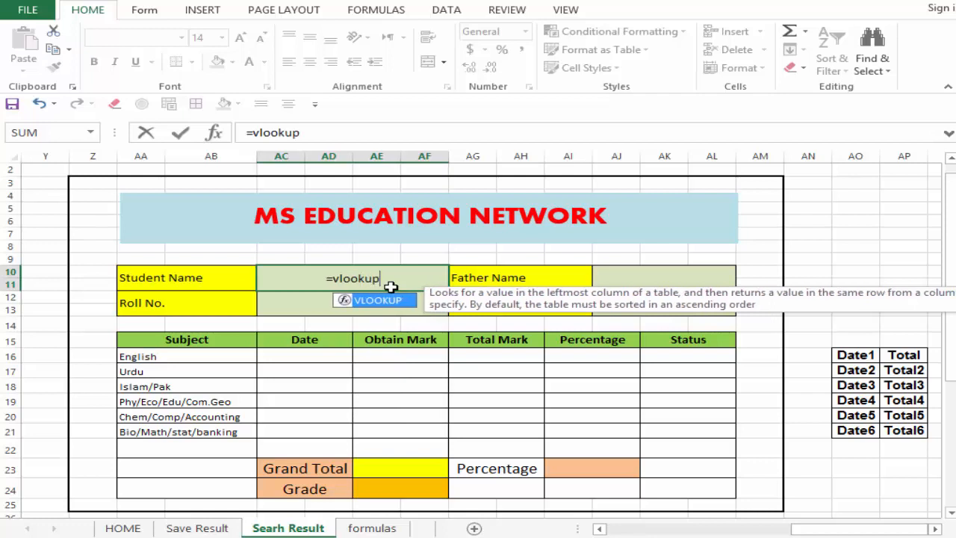
{"action": "type", "text": "("}
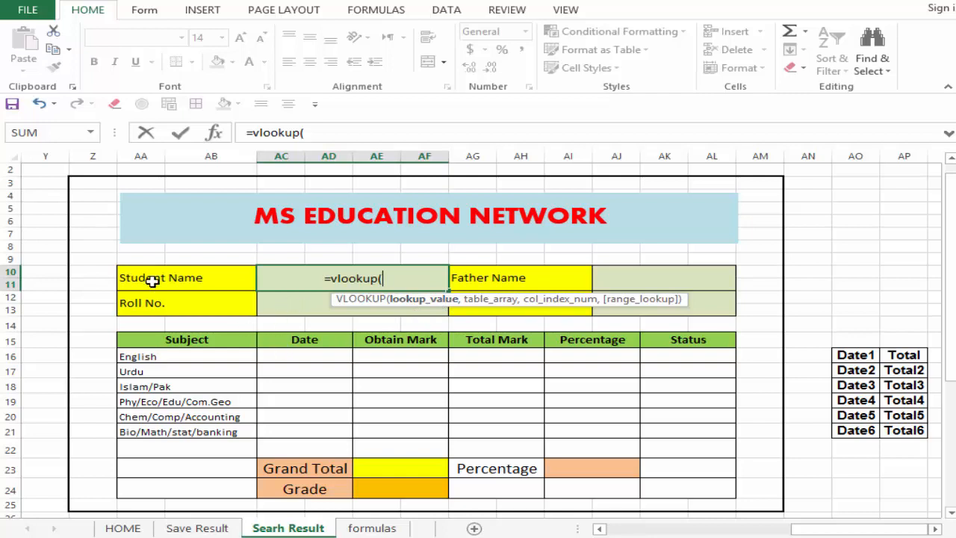
{"action": "left_click", "coordinate": [299, 306]}
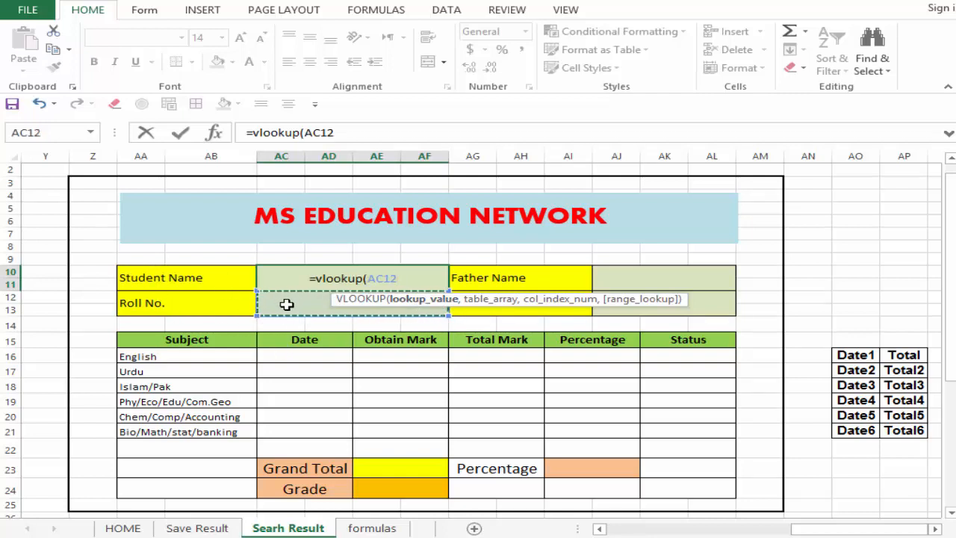
{"action": "left_click_drag", "start_coordinate": [399, 276], "coordinate": [369, 276]}
{"action": "key", "text": "F4"}
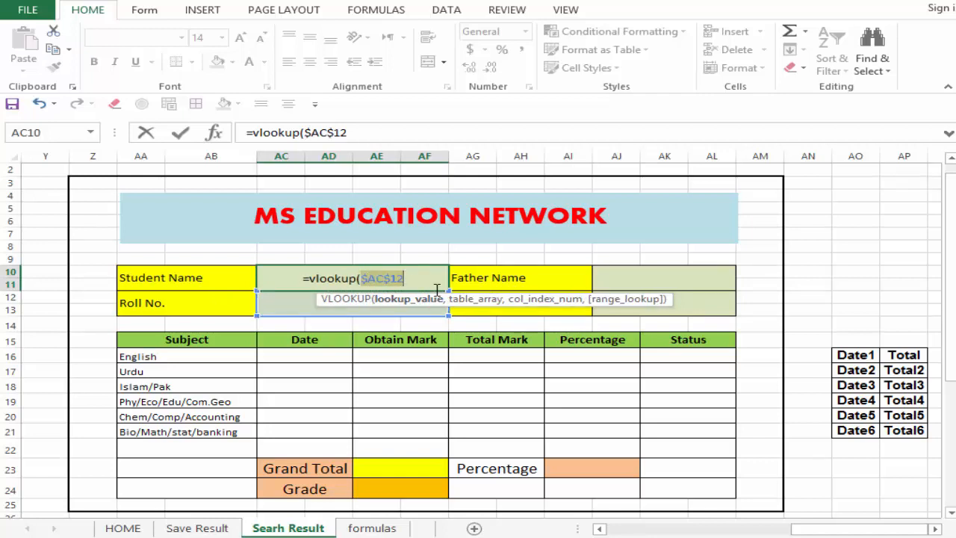
{"action": "left_click", "coordinate": [412, 279]}
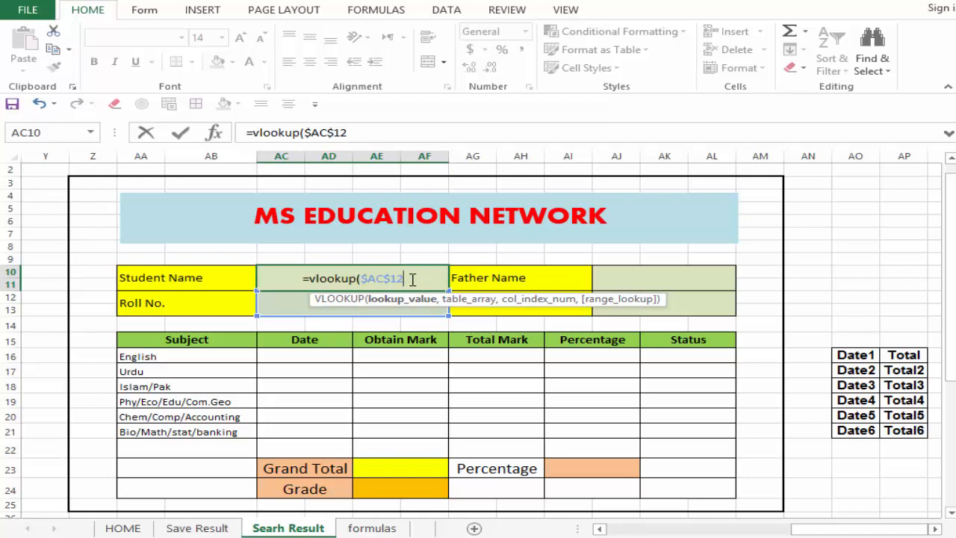
{"action": "type", "text": ","}
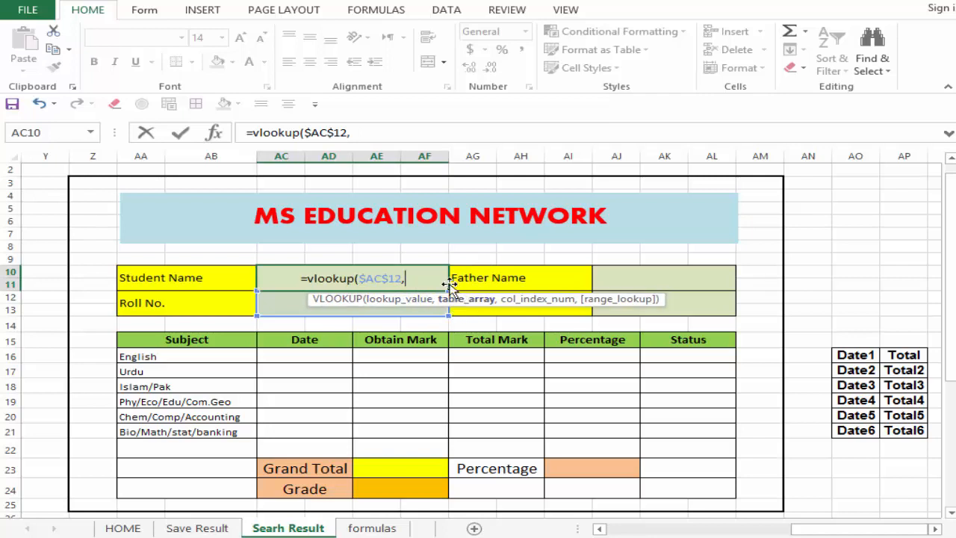
Step: Use columns B to AD of the Save Result sheet as the formula's table array, made absolute as $B:$AD
{"action": "left_click", "coordinate": [201, 528]}
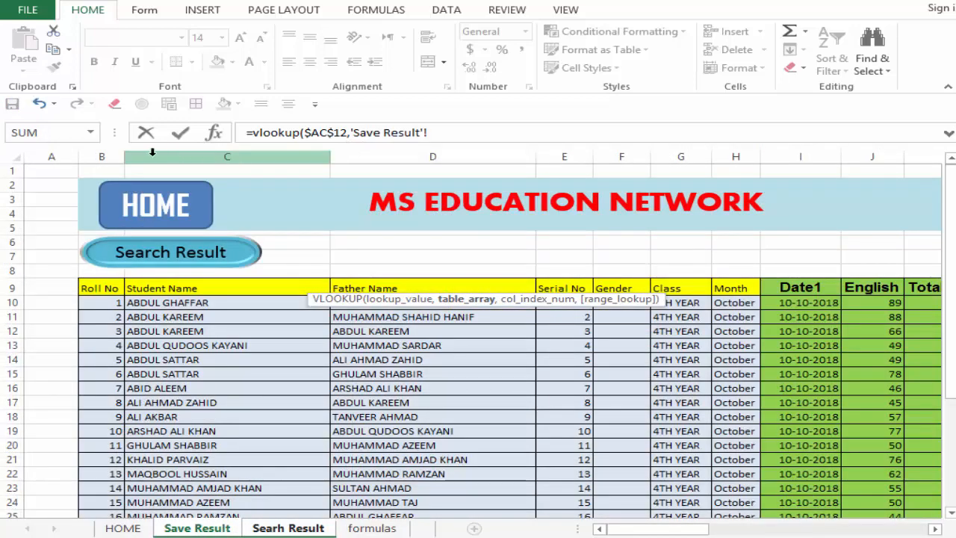
{"action": "left_click_drag", "start_coordinate": [96, 155], "coordinate": [582, 217]}
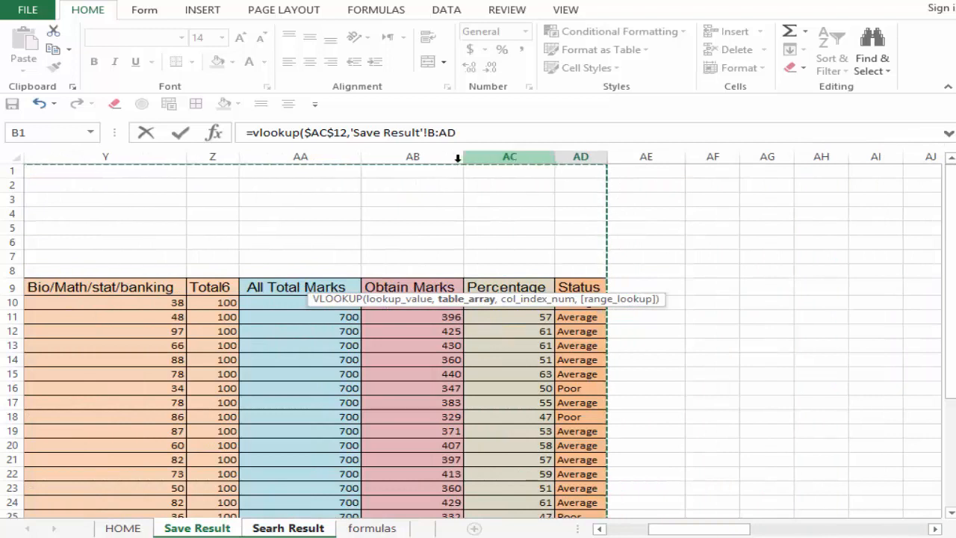
{"action": "left_click", "coordinate": [496, 133]}
{"action": "double_click", "coordinate": [433, 133]}
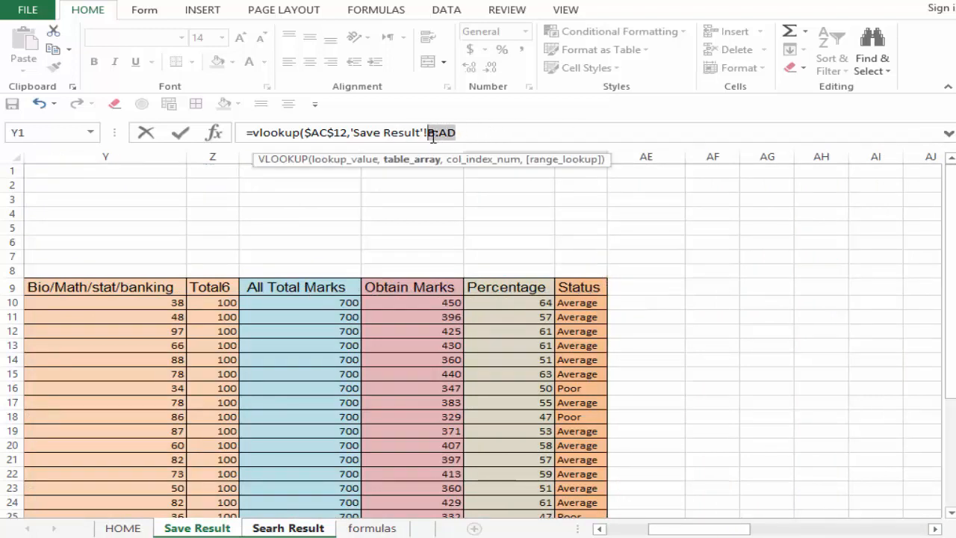
{"action": "key", "text": "F4"}
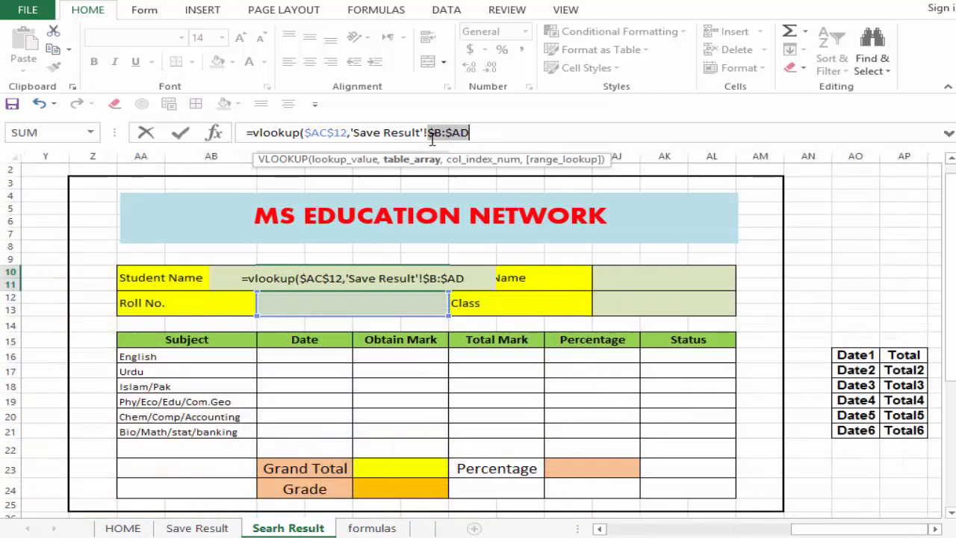
{"action": "left_click", "coordinate": [475, 133]}
{"action": "type", "text": ","}
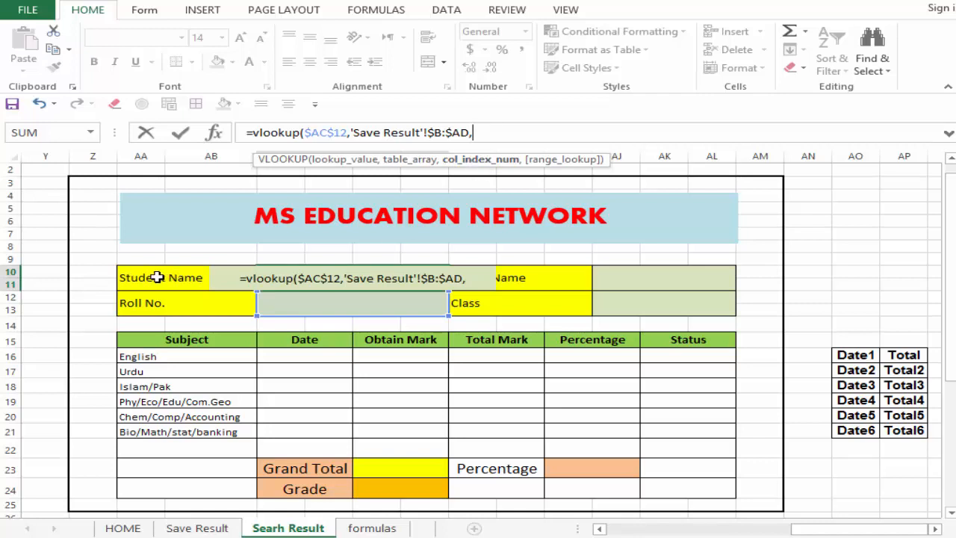
{"action": "left_click", "coordinate": [469, 278]}
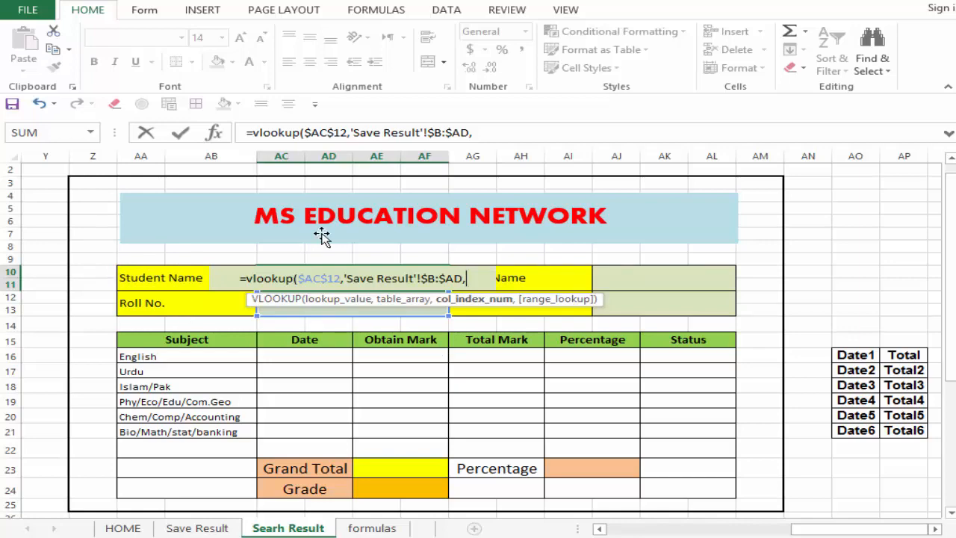
{"action": "left_click", "coordinate": [208, 529]}
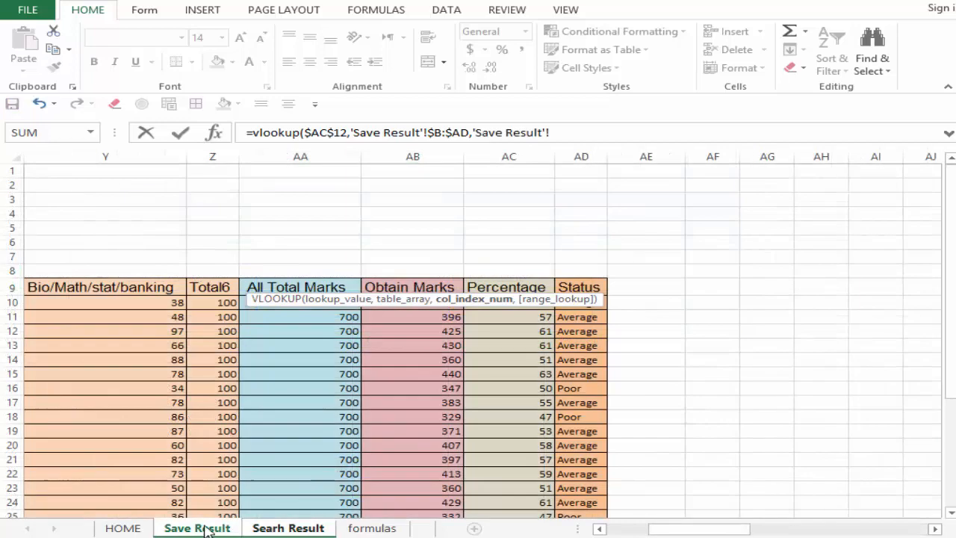
{"action": "left_click_drag", "start_coordinate": [747, 529], "coordinate": [569, 532]}
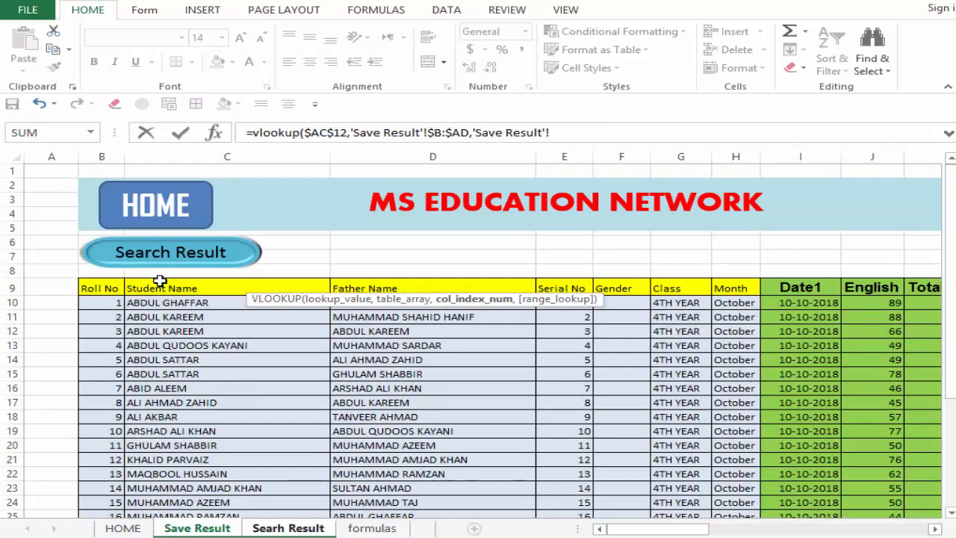
{"action": "left_click", "coordinate": [579, 128]}
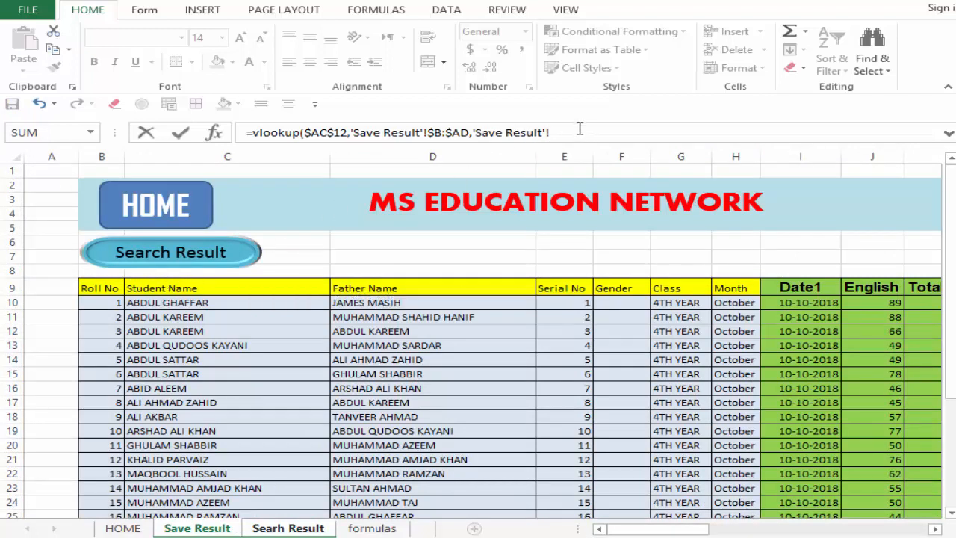
{"action": "key", "text": "BackSpace"}
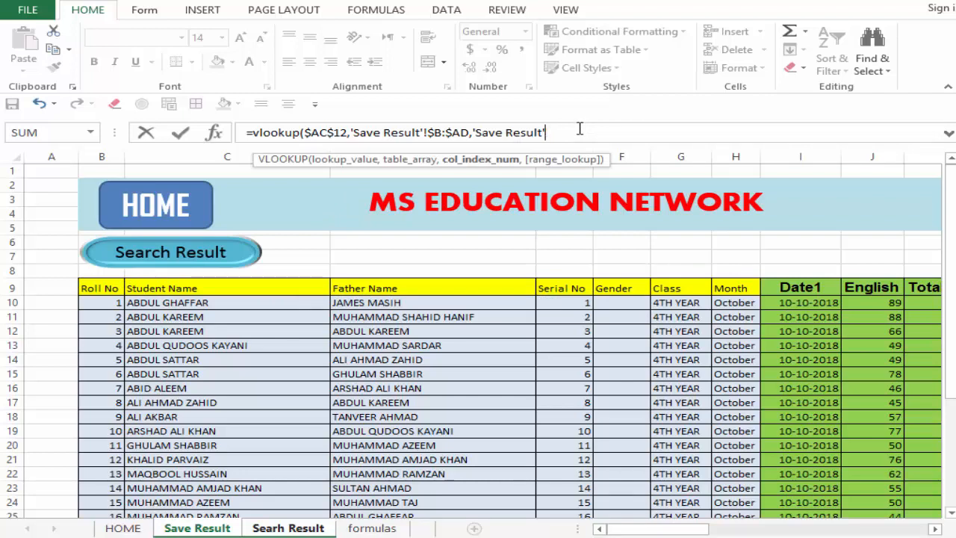
{"action": "key", "text": "BackSpace"}
{"action": "key", "text": "BackSpace"}
{"action": "key", "text": "BackSpace"}
{"action": "key", "text": "BackSpace"}
{"action": "key", "text": "BackSpace"}
{"action": "key", "text": "BackSpace"}
{"action": "key", "text": "BackSpace"}
{"action": "key", "text": "BackSpace"}
{"action": "key", "text": "BackSpace"}
{"action": "key", "text": "BackSpace"}
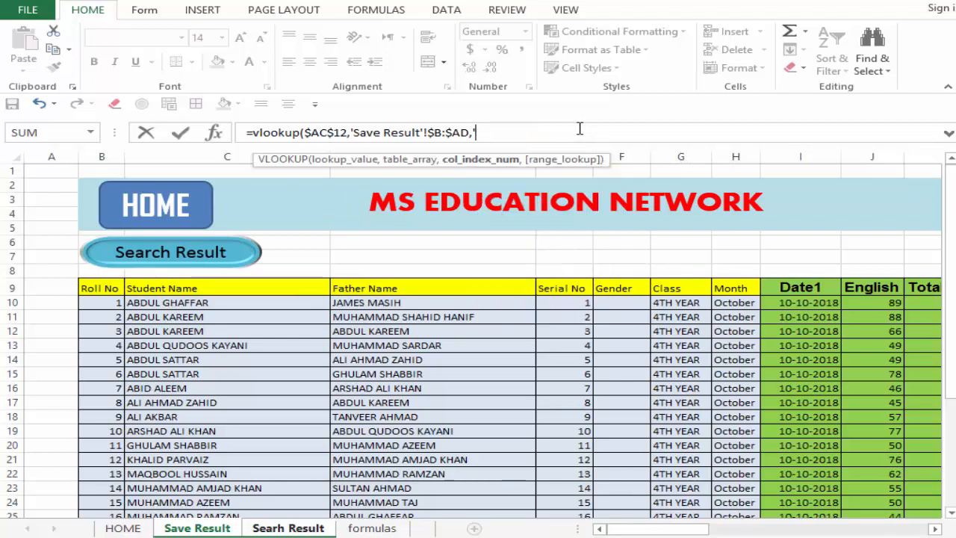
Step: Complete the Student Name formula with column index 2 and 0 for an exact match
{"action": "type", "text": ","}
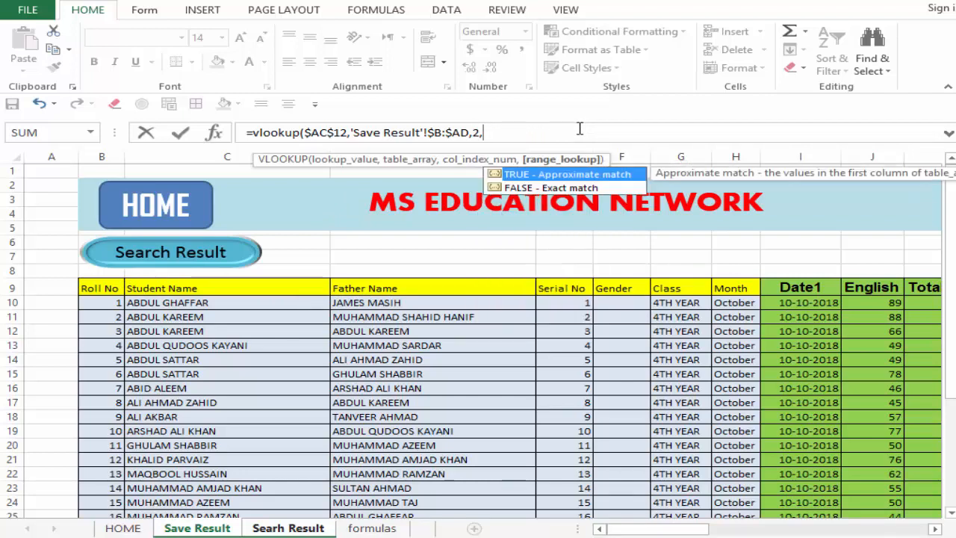
{"action": "type", "text": "0"}
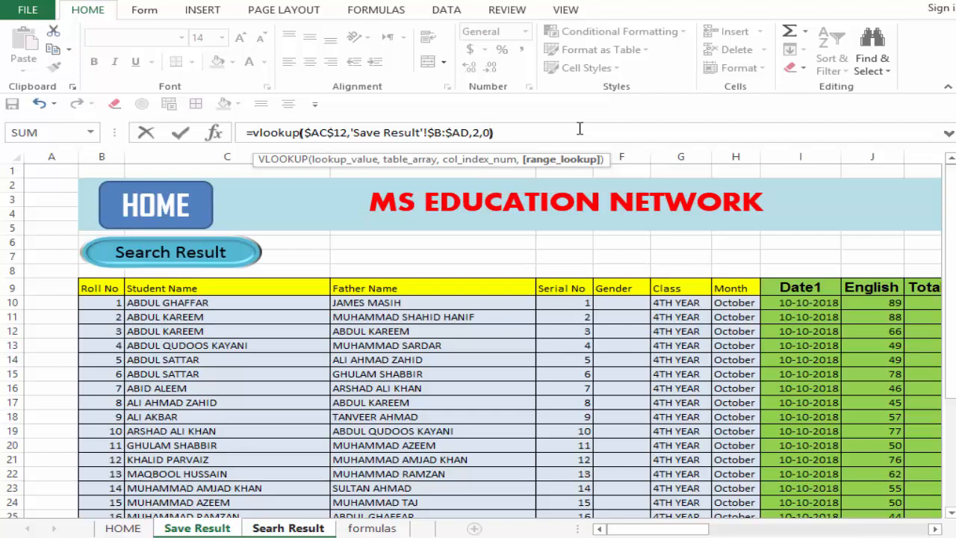
{"action": "type", "text": ")"}
{"action": "key", "text": "Return"}
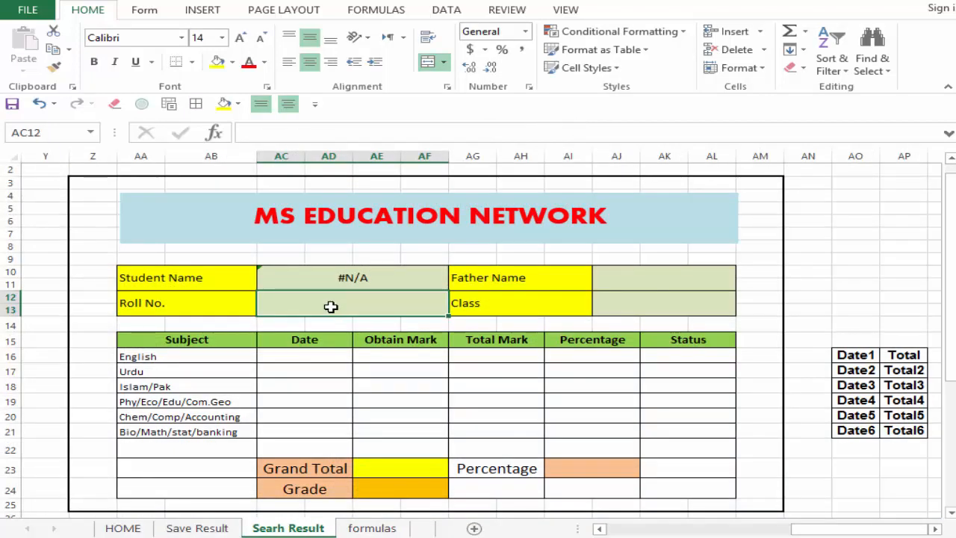
Step: Set Roll No. to 2 in the blank result card to test the Student Name lookup
{"action": "type", "text": "2"}
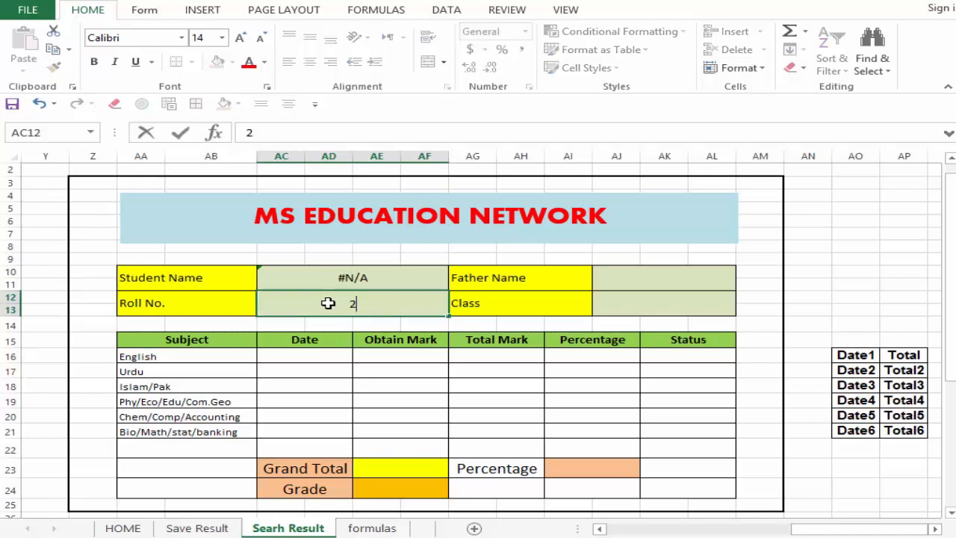
{"action": "key", "text": "Return"}
{"action": "left_click", "coordinate": [362, 279]}
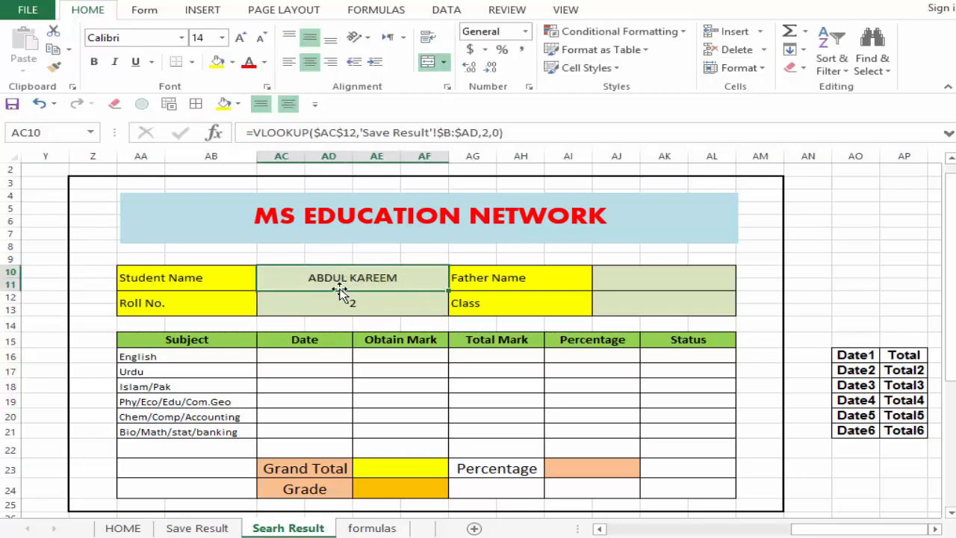
{"action": "left_click", "coordinate": [675, 282]}
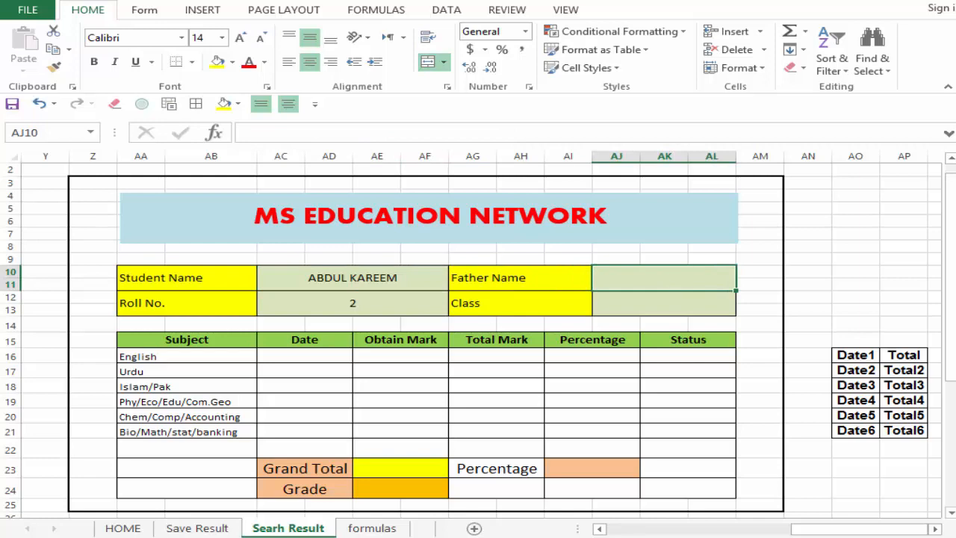
Step: On the Save Result sheet, number the Roll No column 1 in B8 and the Student Name column 2 in C8
{"action": "left_click", "coordinate": [197, 529]}
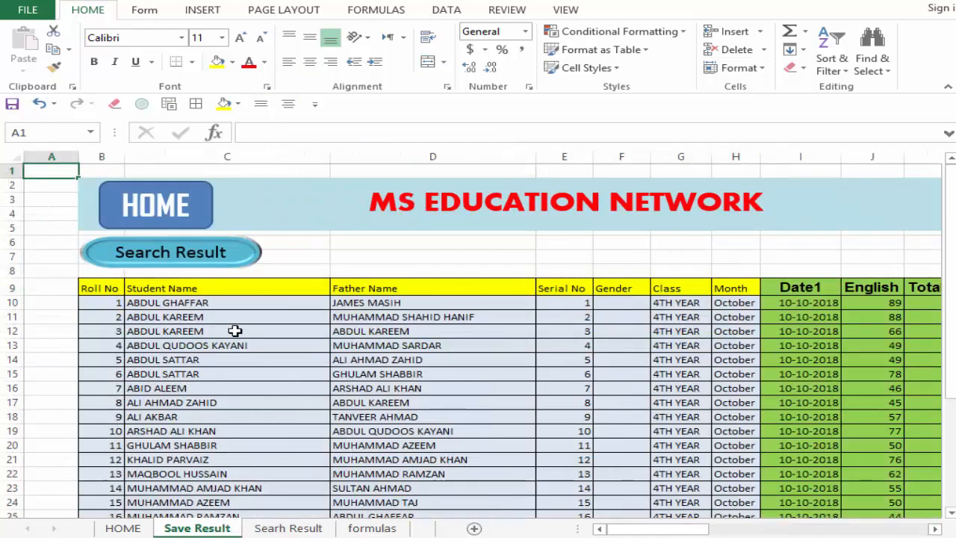
{"action": "left_click", "coordinate": [98, 275]}
{"action": "type", "text": "1"}
{"action": "key", "text": "Return"}
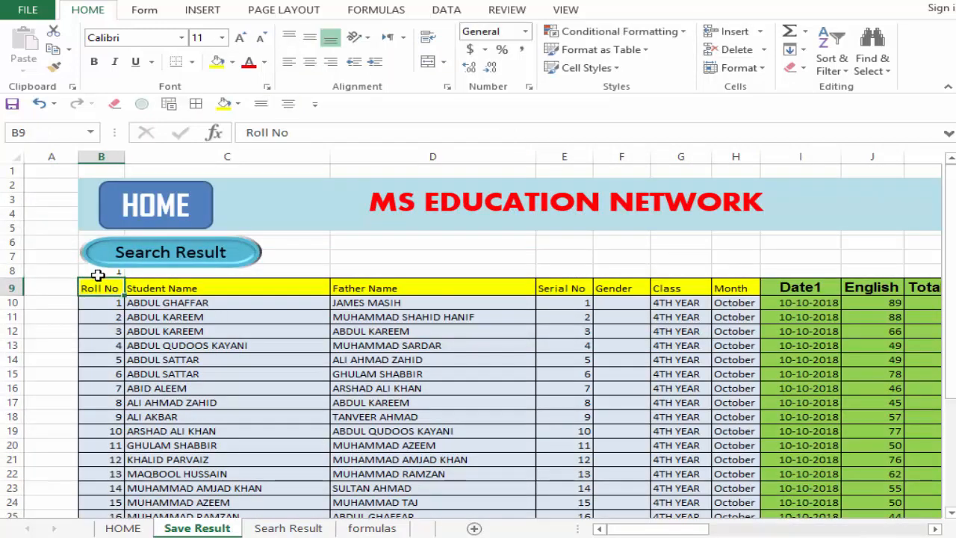
{"action": "key", "text": "Up"}
{"action": "key", "text": "Right"}
{"action": "type", "text": "2"}
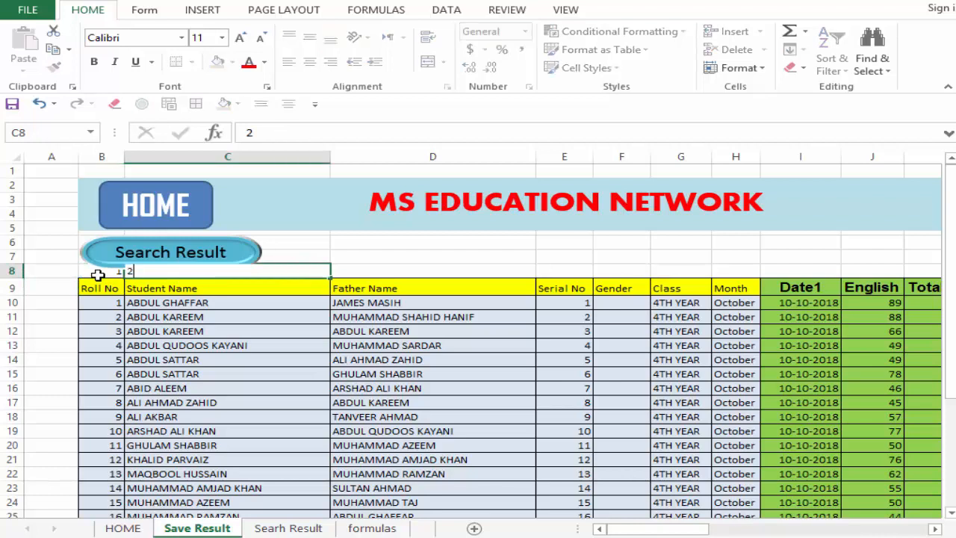
{"action": "key", "text": "Return"}
{"action": "left_click", "coordinate": [329, 275]}
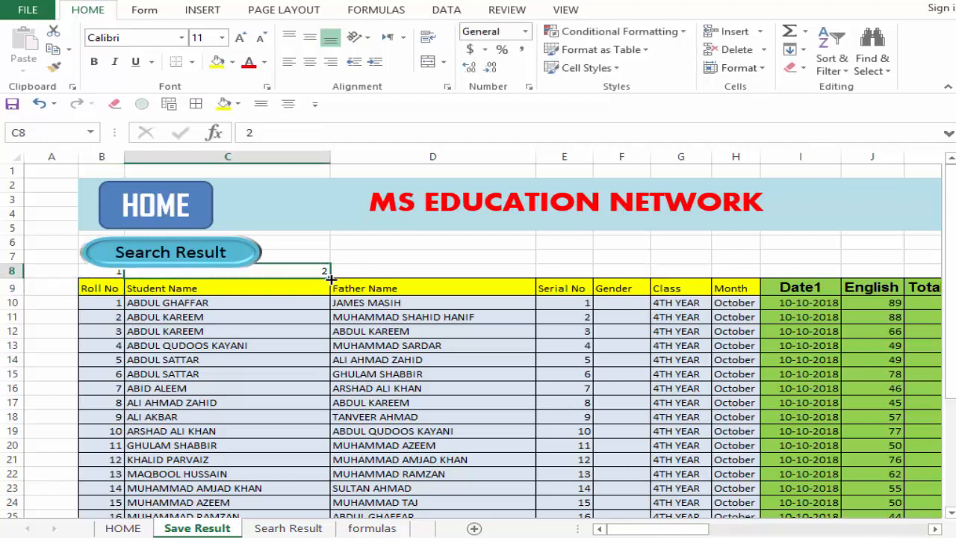
Step: Delete the Search Result button shape above the Save Result table
{"action": "right_click", "coordinate": [146, 246]}
{"action": "key", "text": "Escape"}
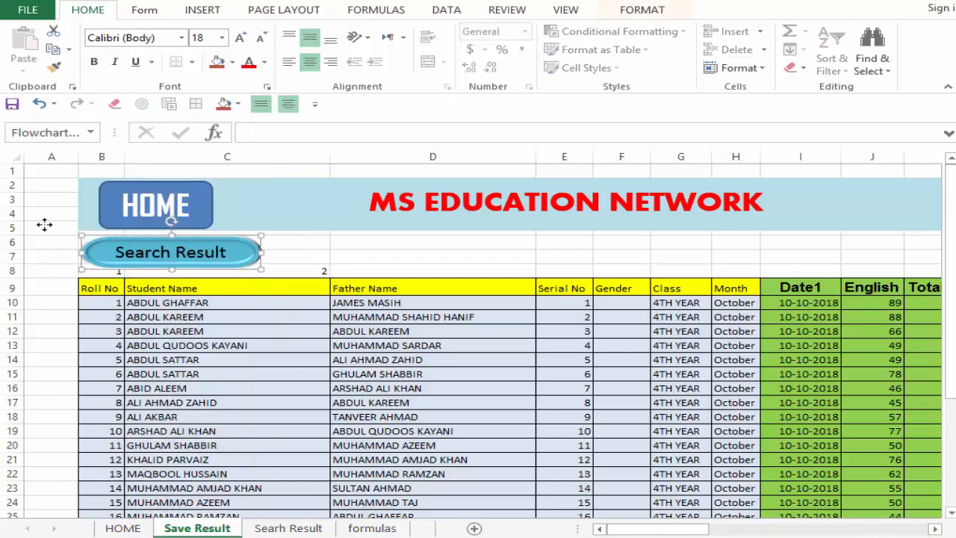
{"action": "left_click_drag", "start_coordinate": [45, 224], "coordinate": [277, 152]}
{"action": "key", "text": "Delete"}
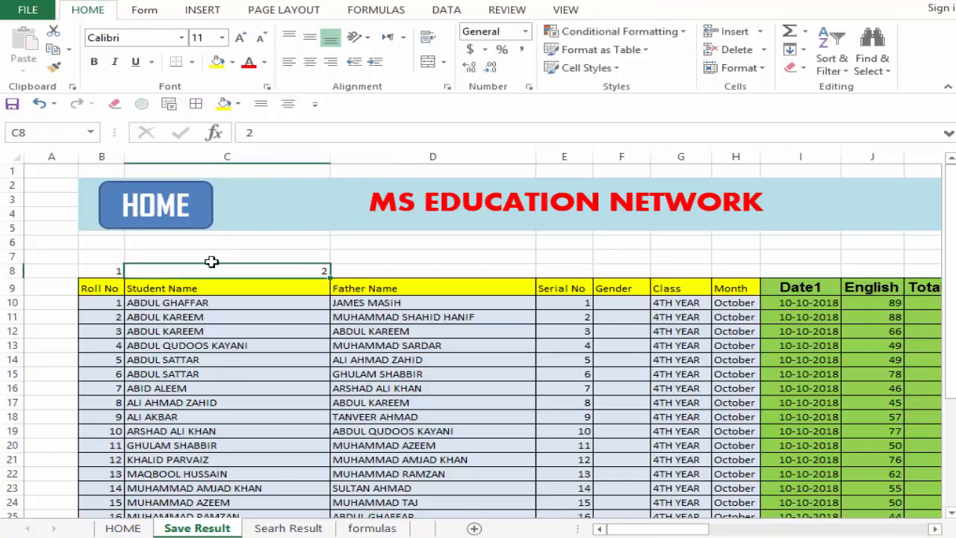
Step: Extend the number series from B8:C8 across row 8 to 29 above the Status column in AD8
{"action": "left_click_drag", "start_coordinate": [109, 270], "coordinate": [277, 267]}
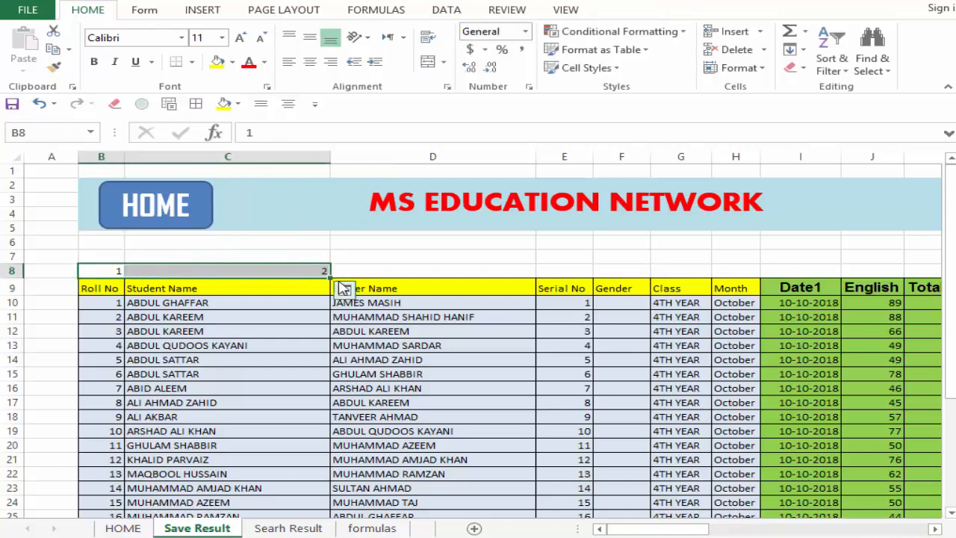
{"action": "left_click_drag", "start_coordinate": [333, 277], "coordinate": [732, 296]}
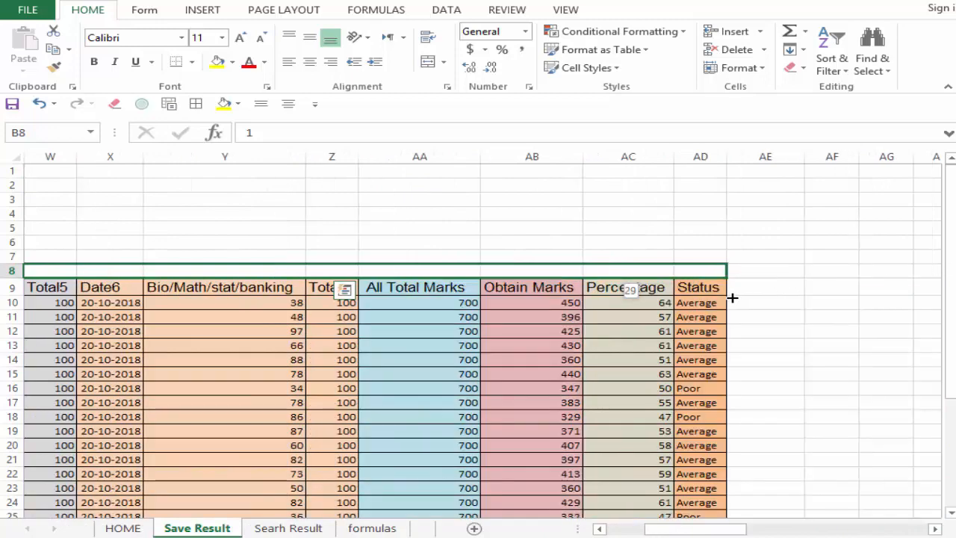
{"action": "left_click", "coordinate": [701, 257]}
{"action": "left_click", "coordinate": [721, 270]}
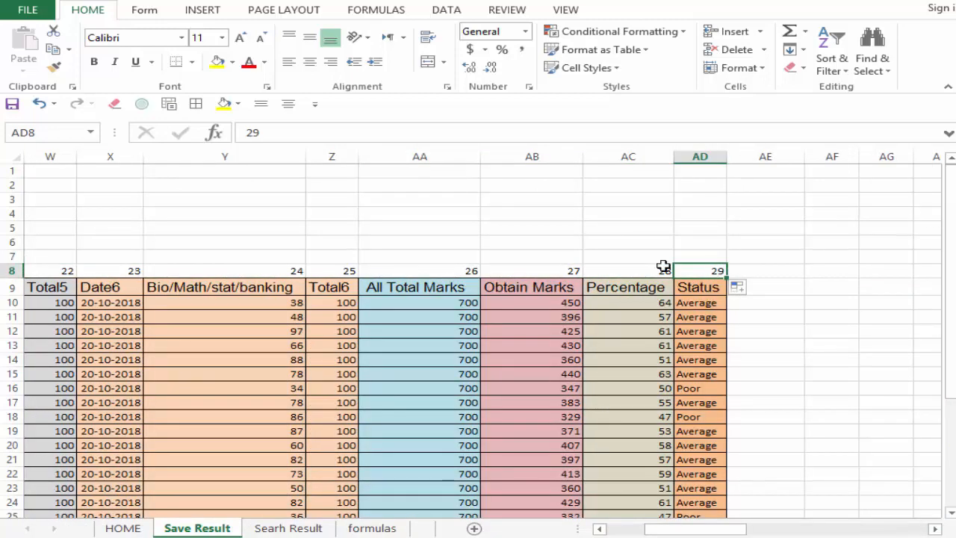
{"action": "left_click_drag", "start_coordinate": [684, 530], "coordinate": [605, 532]}
{"action": "left_click_drag", "start_coordinate": [351, 278], "coordinate": [361, 284]}
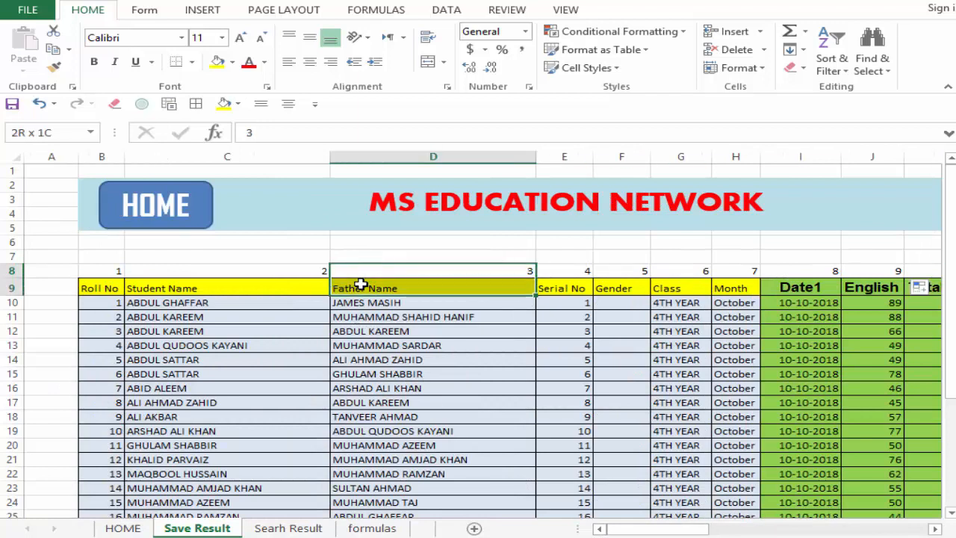
{"action": "left_click", "coordinate": [580, 272]}
{"action": "left_click", "coordinate": [635, 269]}
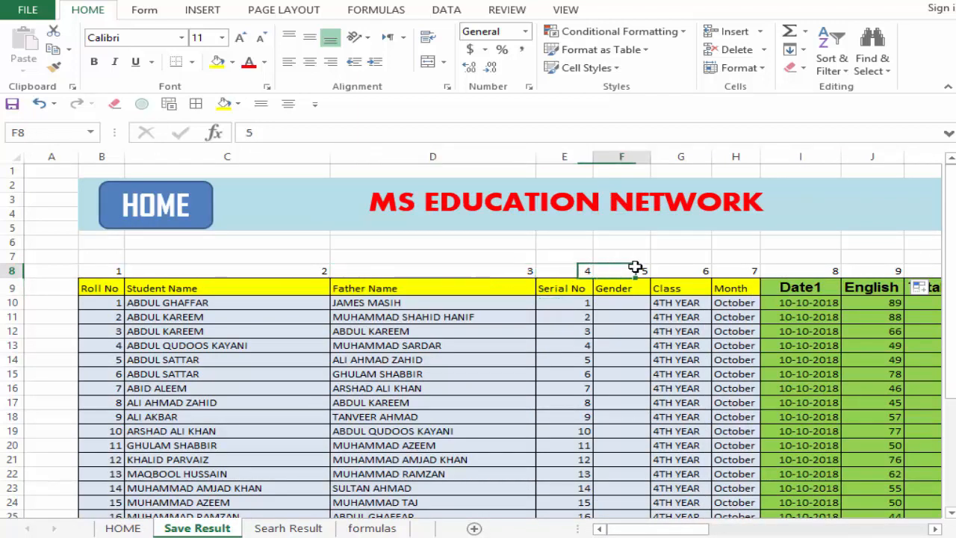
Step: Try pasting the numbered headers B8:AD9 transposed at AN4 of the Searh Result sheet, and undo the paste
{"action": "left_click_drag", "start_coordinate": [113, 271], "coordinate": [892, 284]}
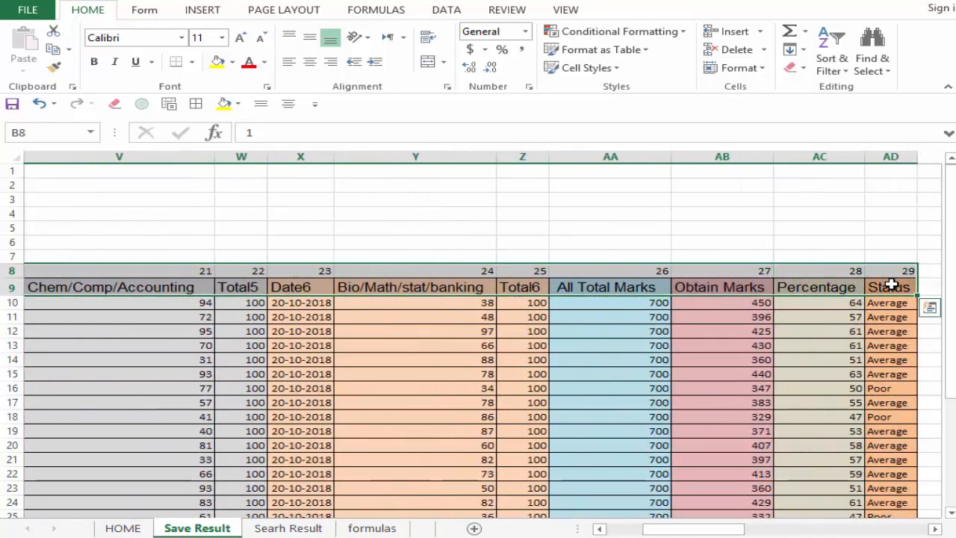
{"action": "key", "text": "ctrl+c"}
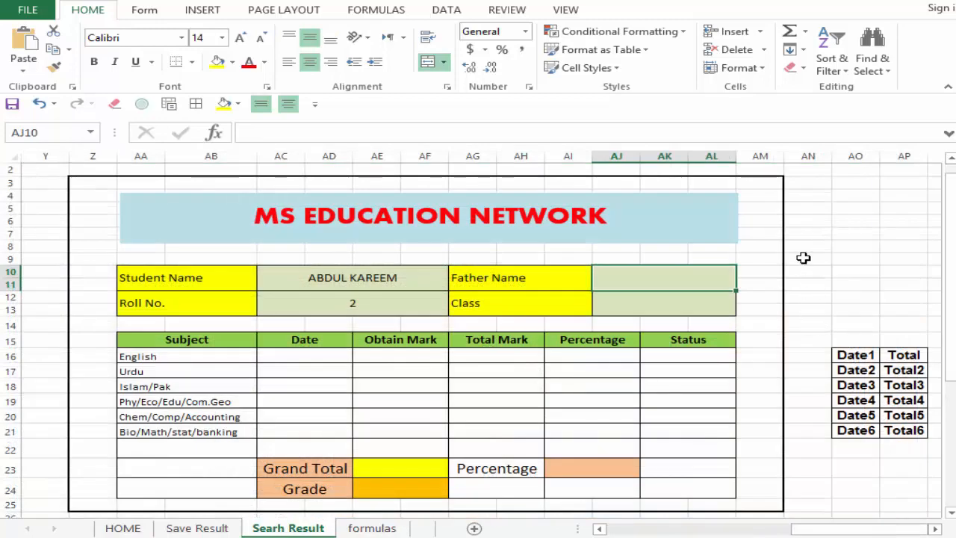
{"action": "left_click", "coordinate": [806, 198]}
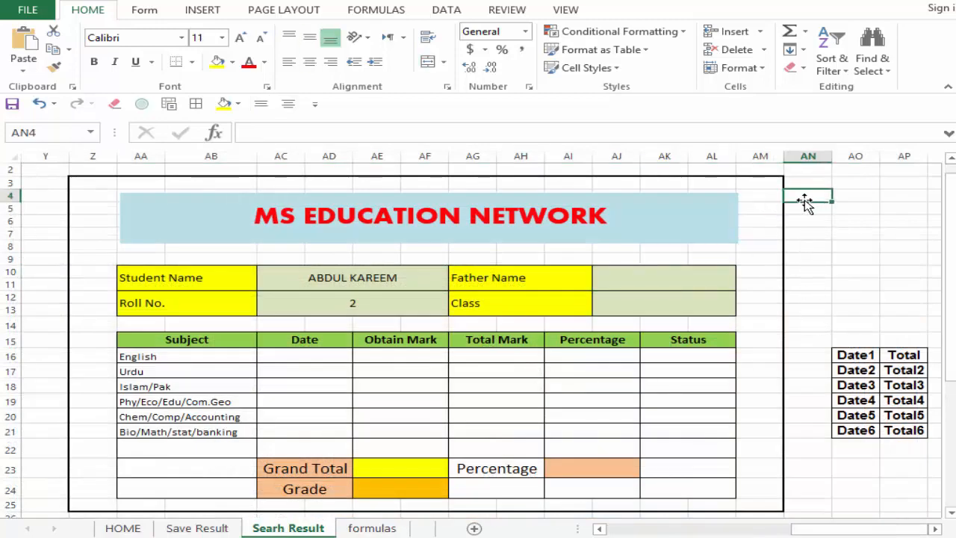
{"action": "left_click", "coordinate": [15, 70]}
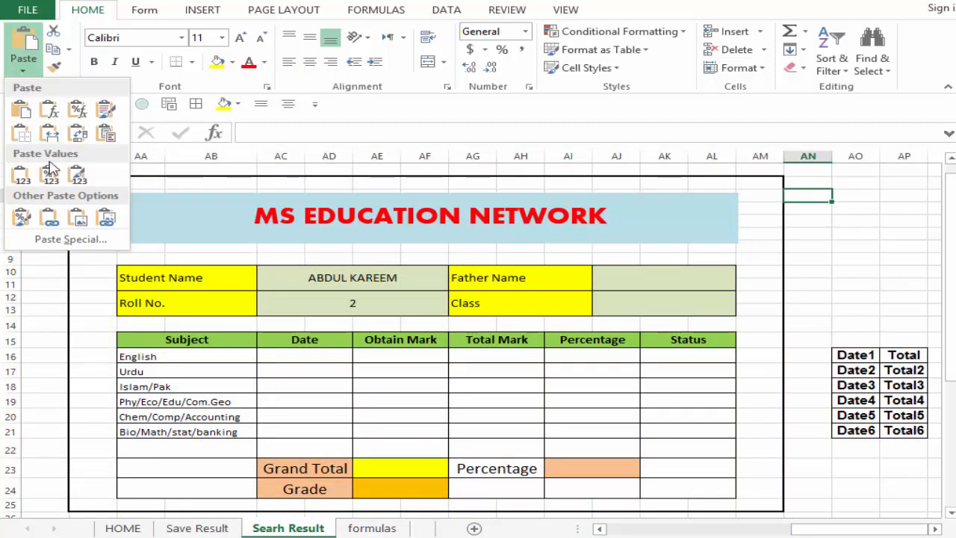
{"action": "left_click", "coordinate": [77, 133]}
{"action": "left_click", "coordinate": [852, 231]}
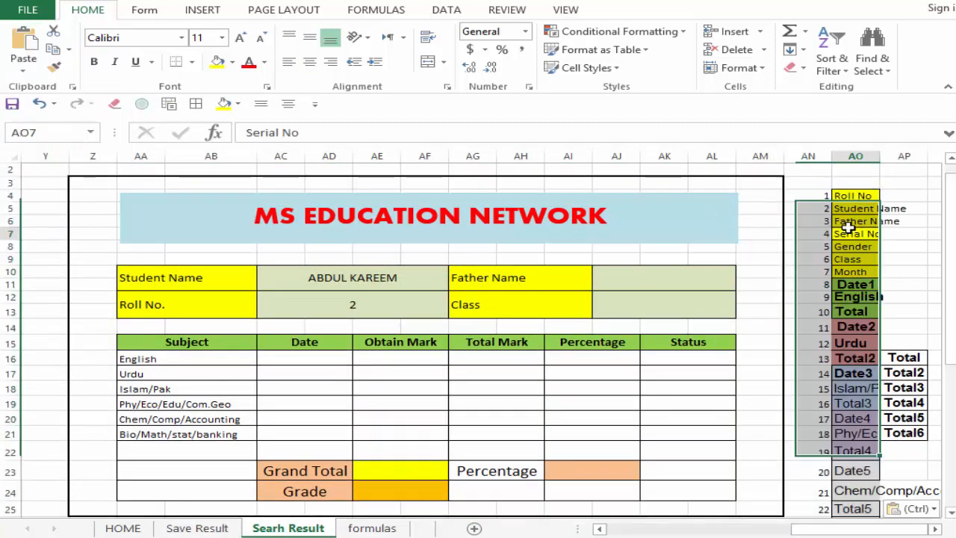
{"action": "left_click", "coordinate": [828, 196]}
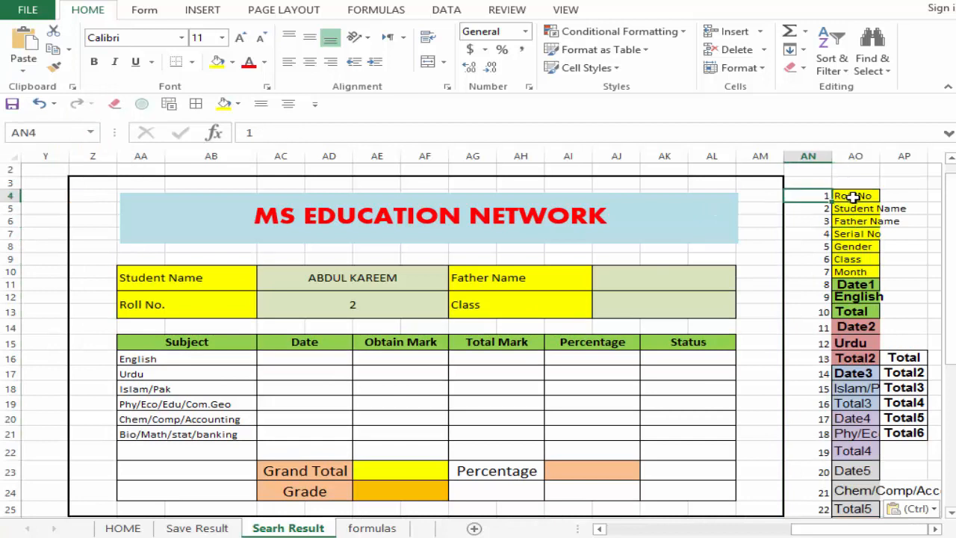
{"action": "left_click", "coordinate": [847, 196]}
{"action": "left_click", "coordinate": [903, 359]}
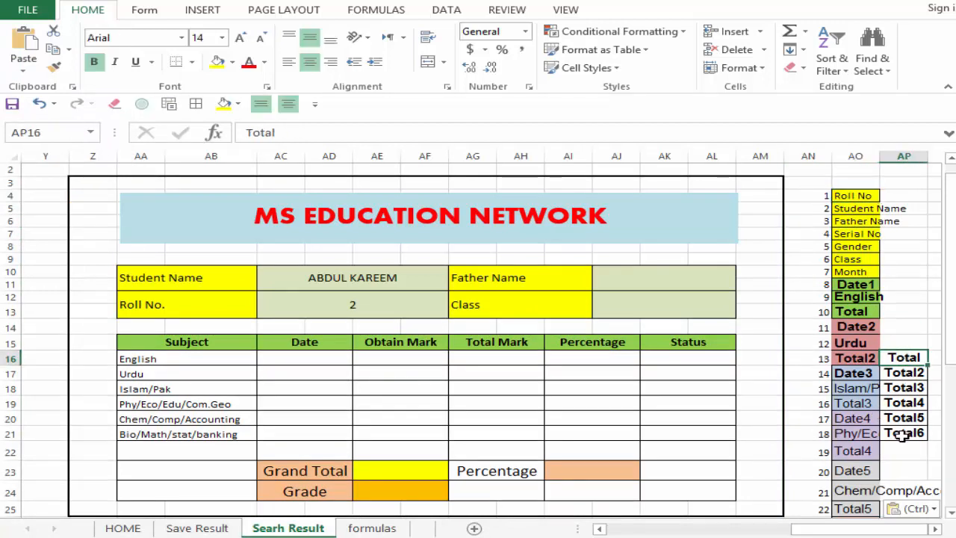
{"action": "key", "text": "ctrl+z"}
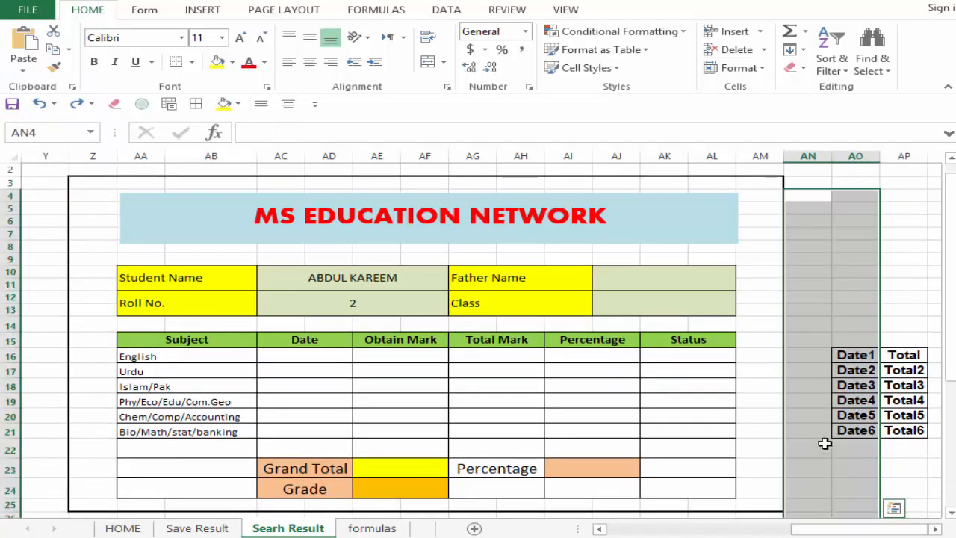
Step: Move the Date and Total label list from AO16:AP21 two columns to the right, starting in column AQ
{"action": "left_click", "coordinate": [852, 384]}
{"action": "left_click_drag", "start_coordinate": [856, 356], "coordinate": [896, 432]}
{"action": "left_click_drag", "start_coordinate": [875, 351], "coordinate": [947, 360]}
Step: Copy the numbered headers B8:AD9 from Save Result and paste them transposed at AN3 of the Searh Result sheet
{"action": "left_click", "coordinate": [820, 206]}
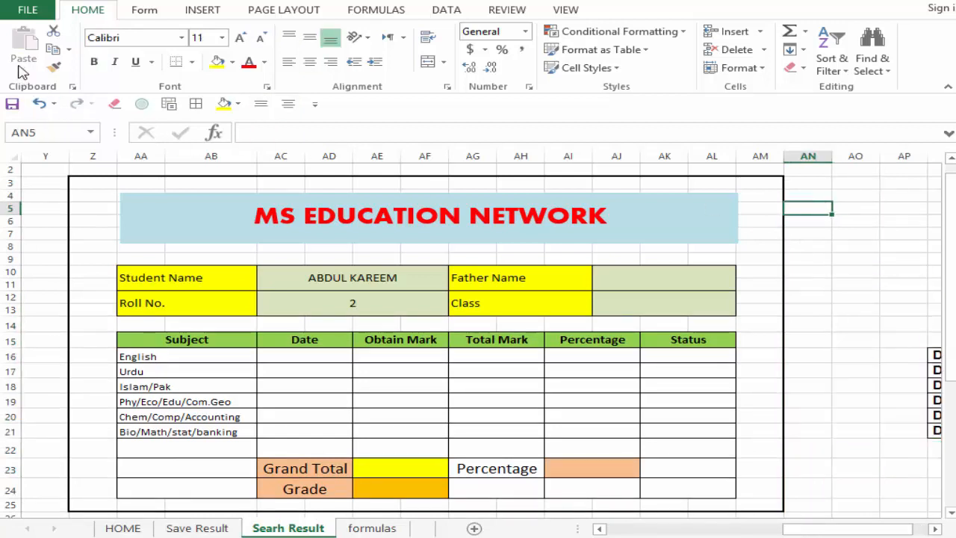
{"action": "left_click", "coordinate": [197, 528]}
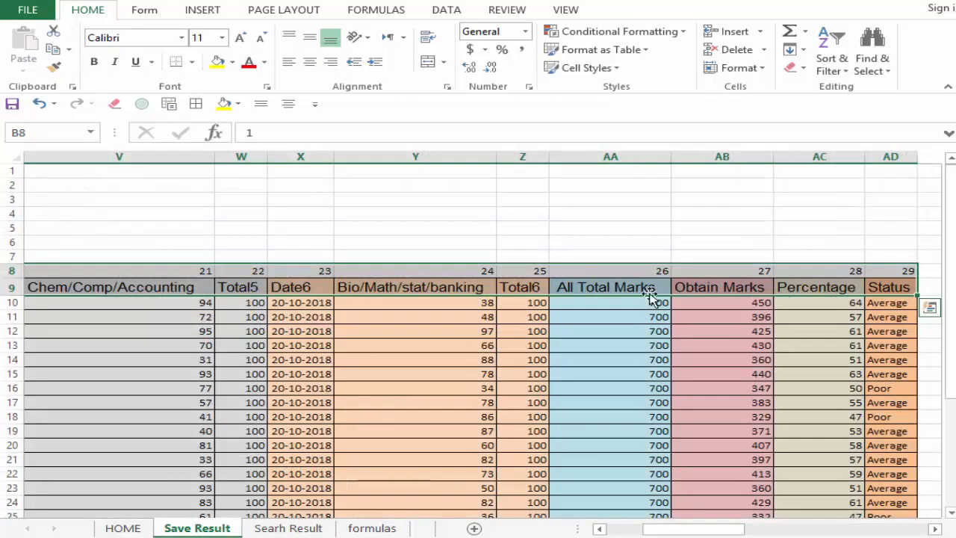
{"action": "right_click", "coordinate": [805, 274]}
{"action": "left_click", "coordinate": [637, 268]}
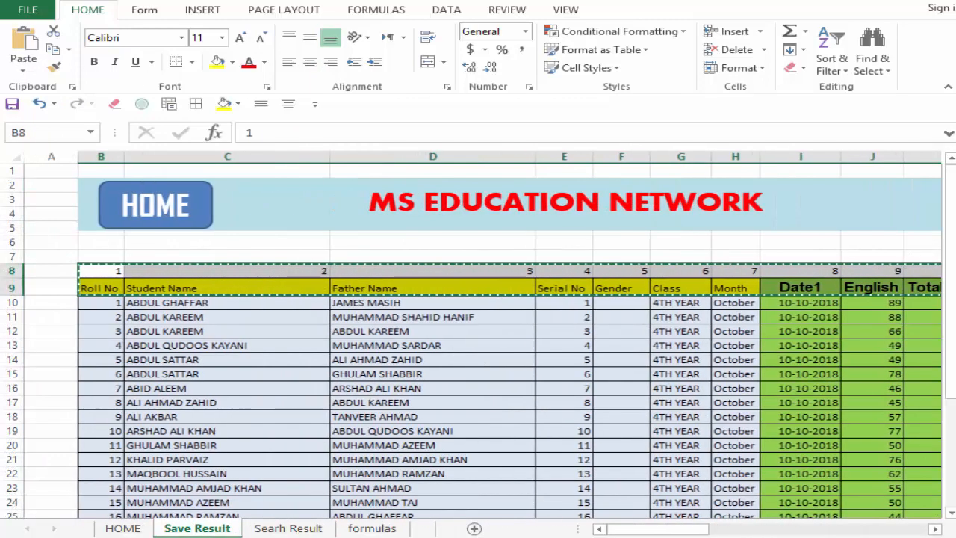
{"action": "left_click", "coordinate": [263, 527]}
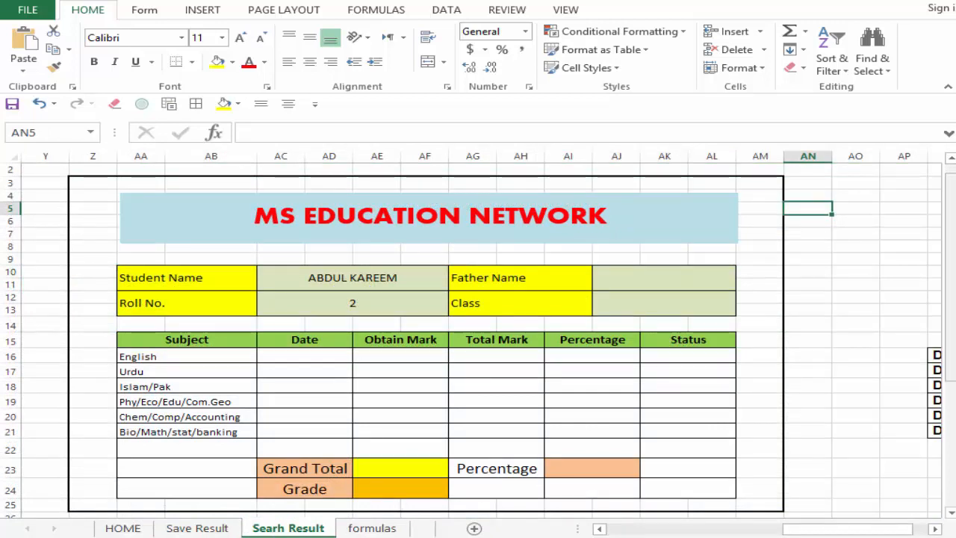
{"action": "key", "text": "Up"}
{"action": "key", "text": "Up"}
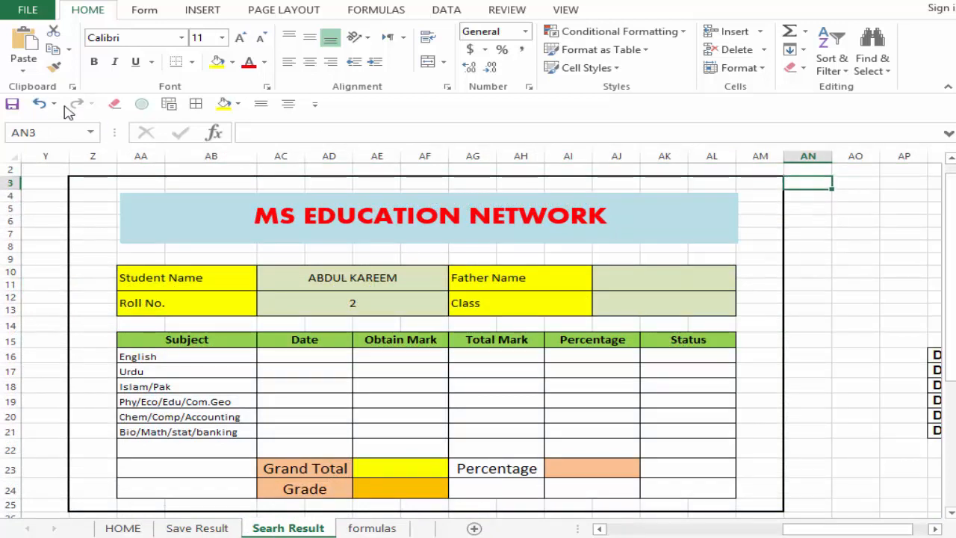
{"action": "left_click", "coordinate": [23, 65]}
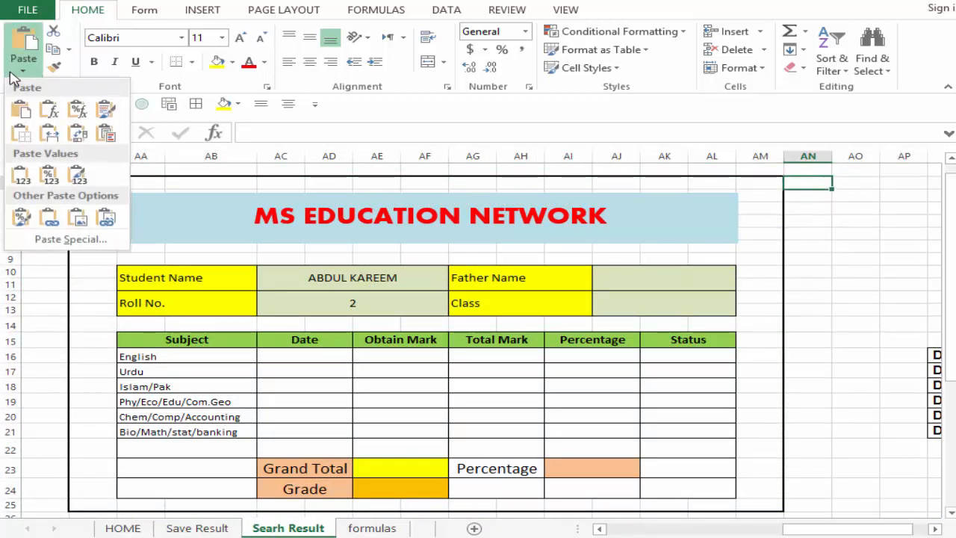
{"action": "left_click", "coordinate": [78, 136]}
{"action": "left_click", "coordinate": [803, 327]}
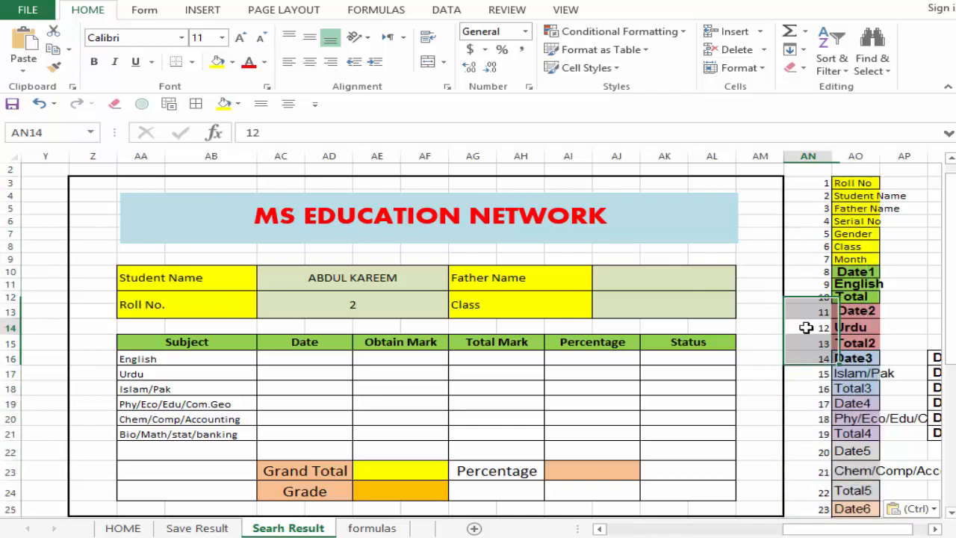
{"action": "left_click_drag", "start_coordinate": [825, 183], "coordinate": [852, 196]}
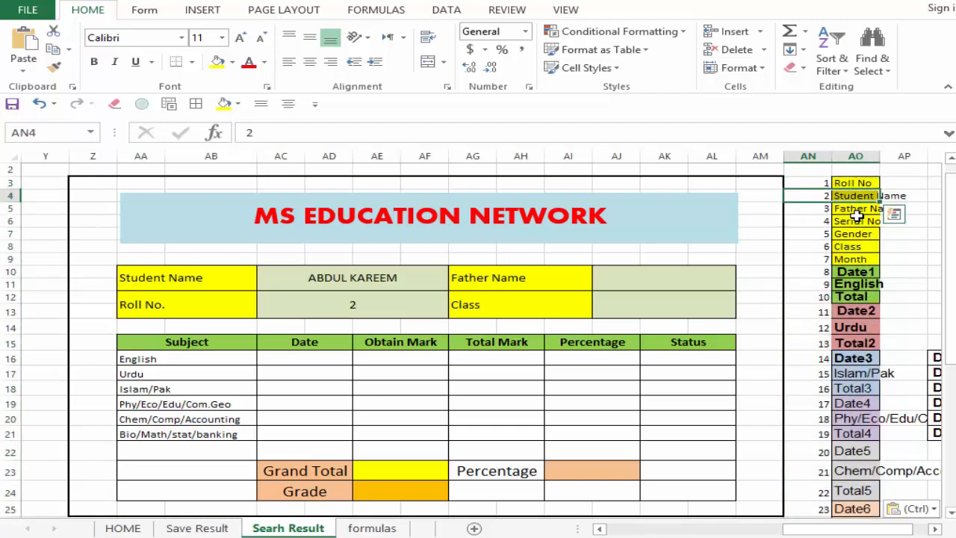
{"action": "left_click", "coordinate": [614, 281]}
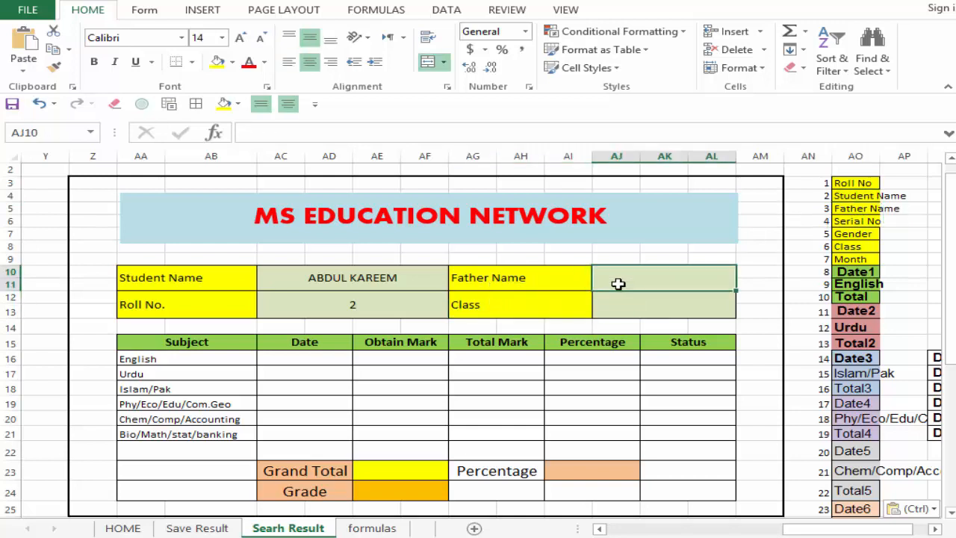
{"action": "type", "text": "=vl"}
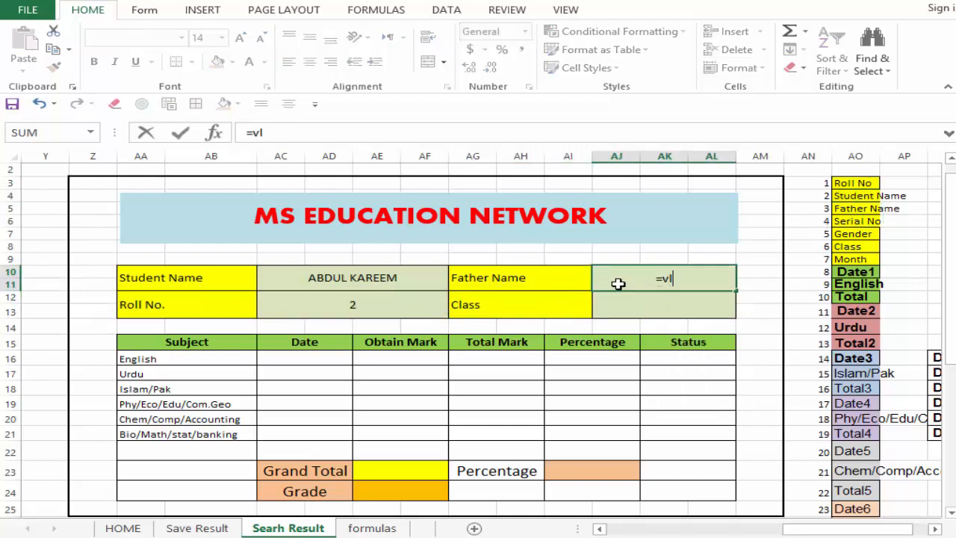
{"action": "key", "text": "BackSpace"}
{"action": "key", "text": "BackSpace"}
{"action": "key", "text": "BackSpace"}
{"action": "key", "text": "BackSpace"}
{"action": "key", "text": "BackSpace"}
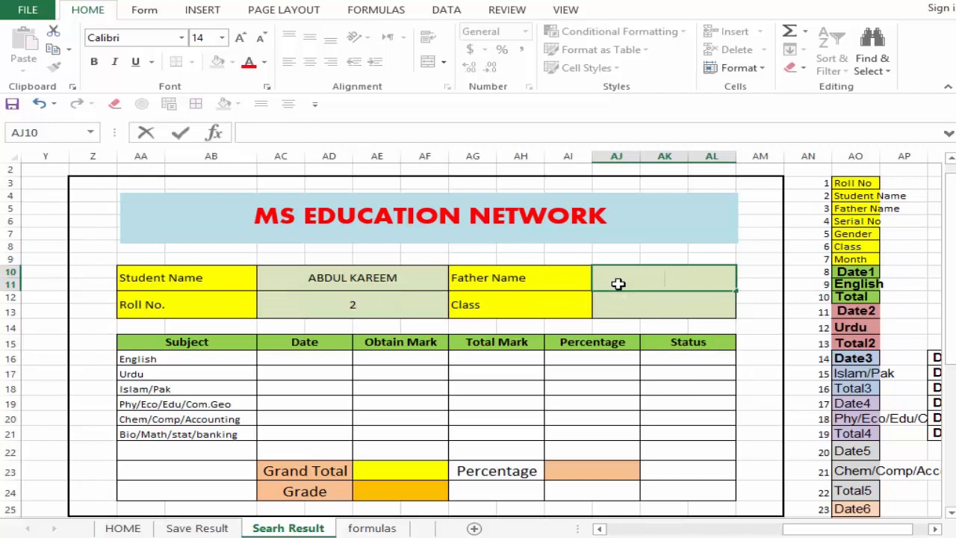
Step: Copy the full VLOOKUP formula text from the Student Name cell AC10
{"action": "left_click", "coordinate": [342, 284]}
{"action": "left_click_drag", "start_coordinate": [508, 132], "coordinate": [216, 132]}
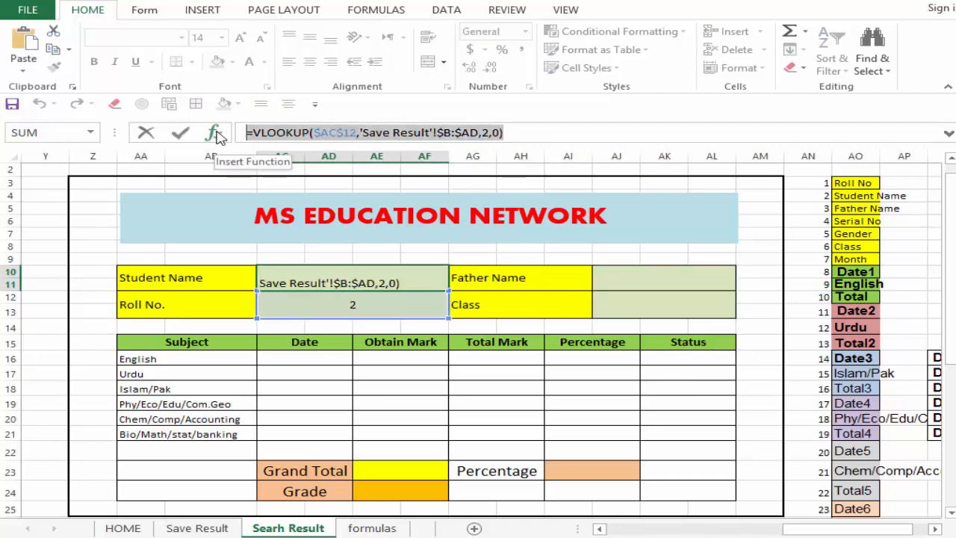
{"action": "right_click", "coordinate": [277, 132]}
{"action": "left_click", "coordinate": [316, 157]}
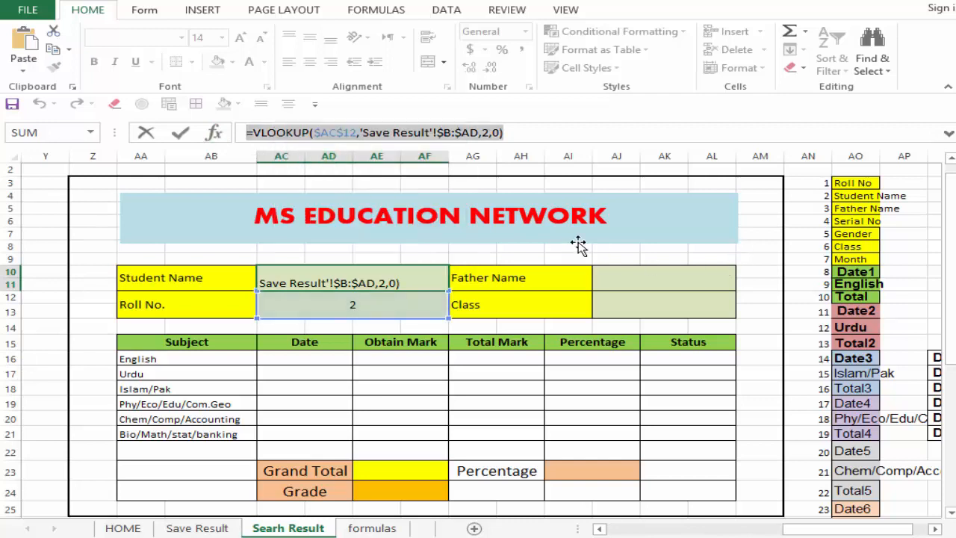
Step: Paste the copied VLOOKUP formula into the Father Name cell AJ10 with column index 3, and widen column AL to fit the name
{"action": "key", "text": "Return"}
{"action": "left_click", "coordinate": [630, 282]}
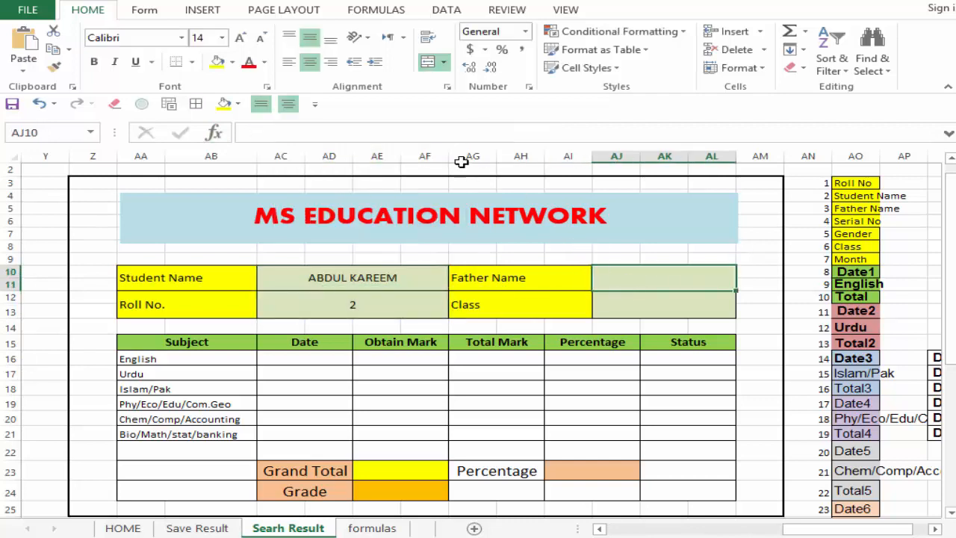
{"action": "key", "text": "ctrl+v"}
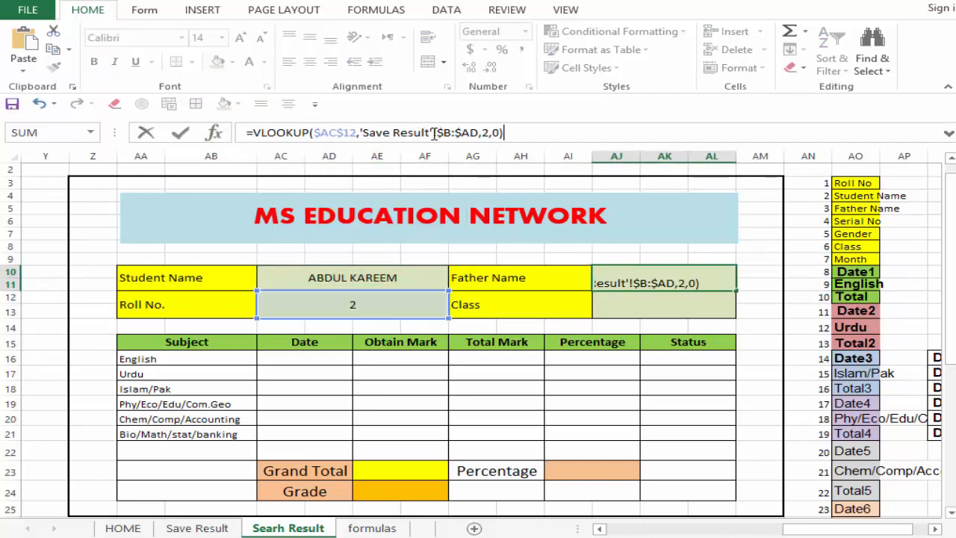
{"action": "left_click", "coordinate": [484, 133]}
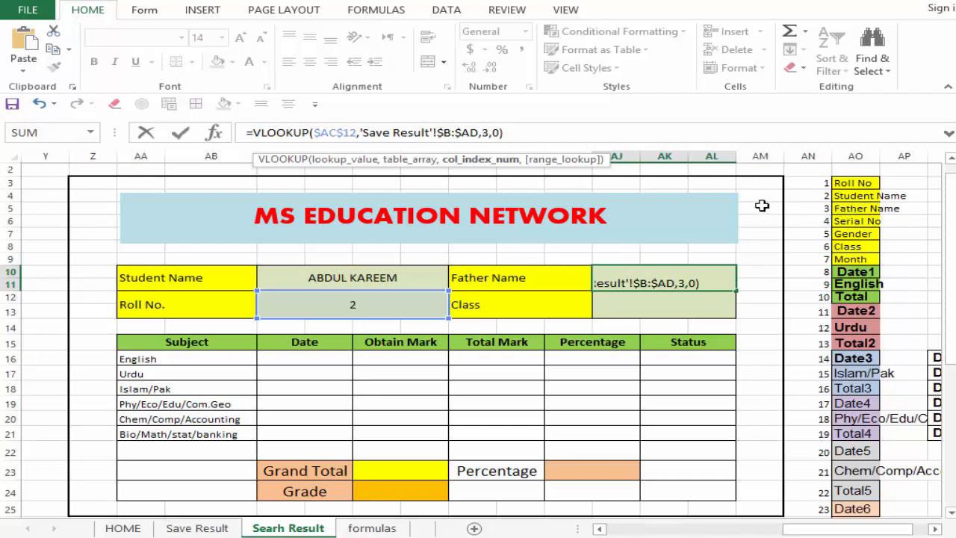
{"action": "type", "text": "3"}
{"action": "key", "text": "Return"}
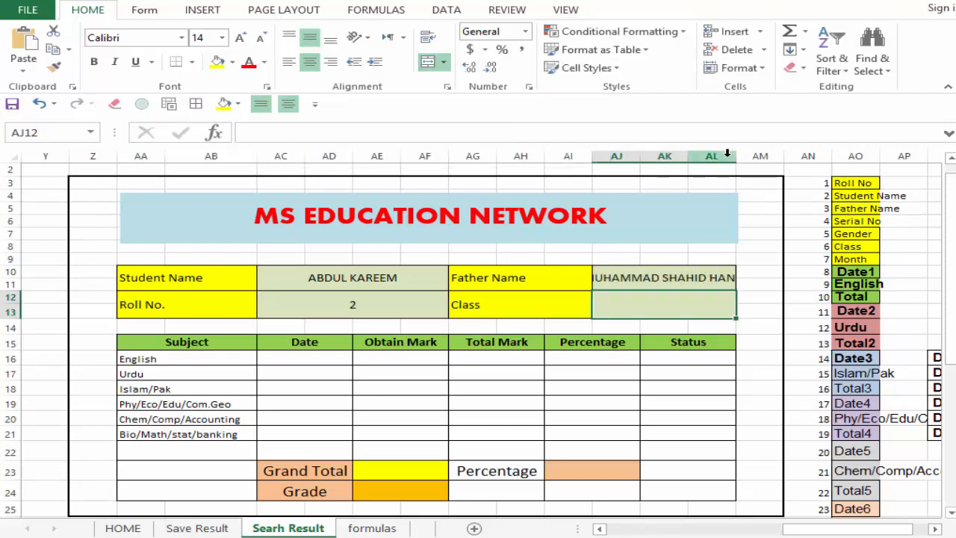
{"action": "left_click_drag", "start_coordinate": [735, 155], "coordinate": [763, 155]}
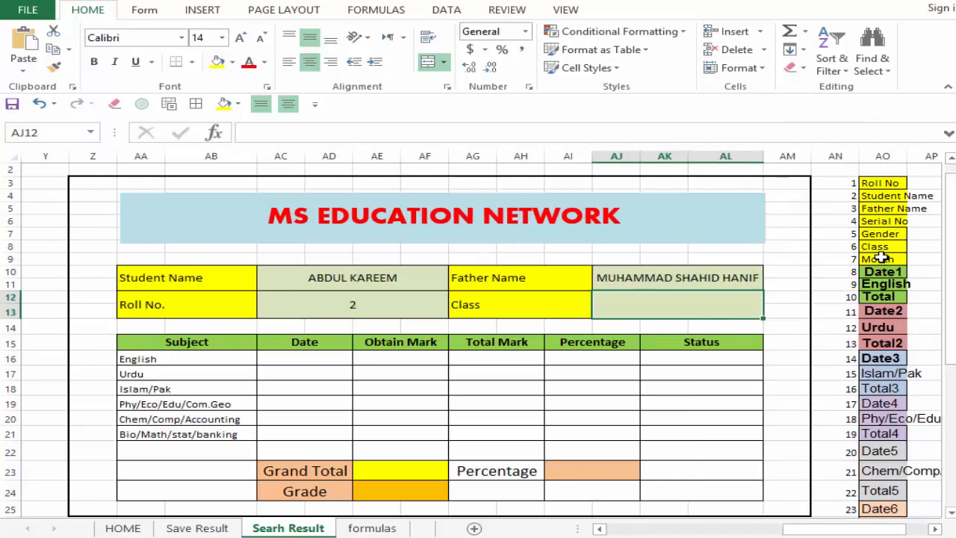
Step: Paste the copied VLOOKUP formula into the Class cell AJ12 and set its column index to 6
{"action": "left_click", "coordinate": [406, 138]}
{"action": "key", "text": "ctrl+v"}
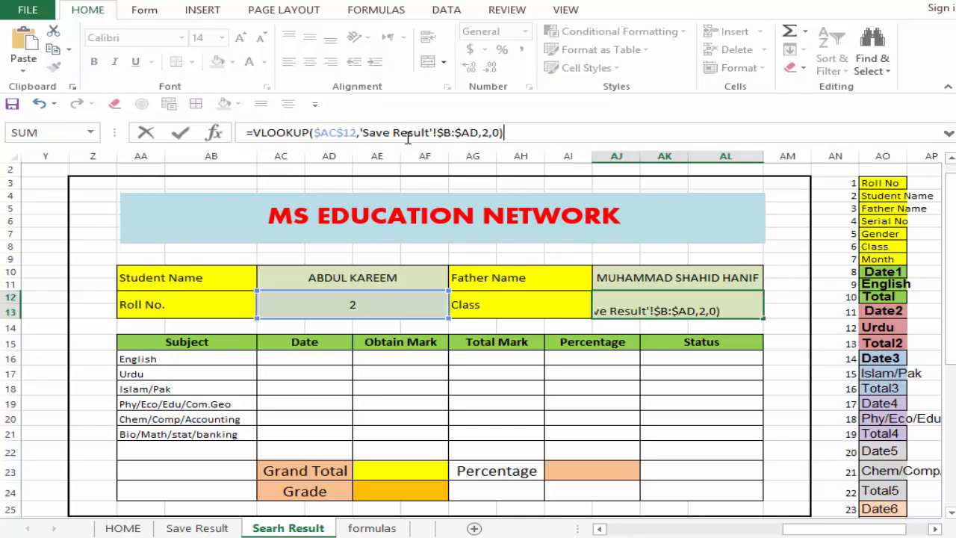
{"action": "double_click", "coordinate": [484, 133]}
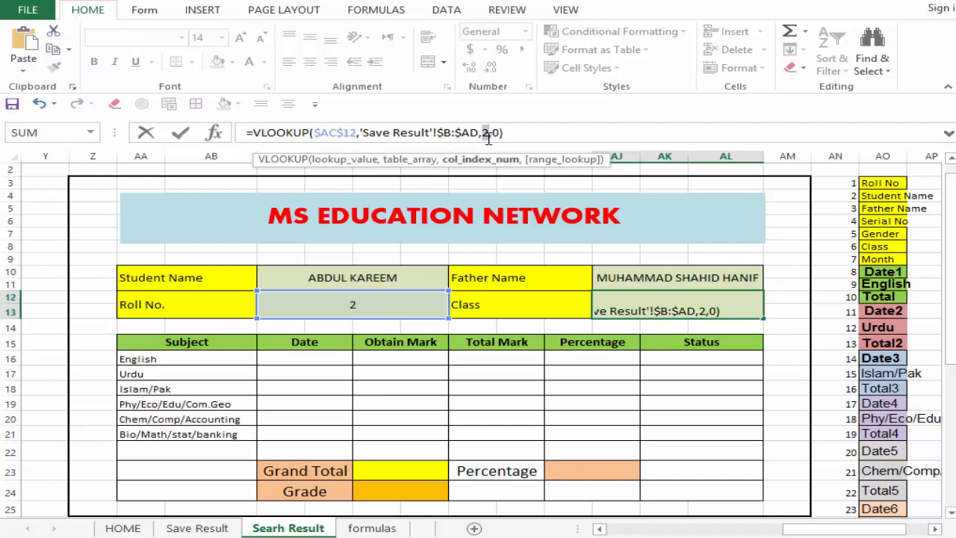
{"action": "type", "text": "6"}
{"action": "key", "text": "Return"}
{"action": "left_click", "coordinate": [628, 309]}
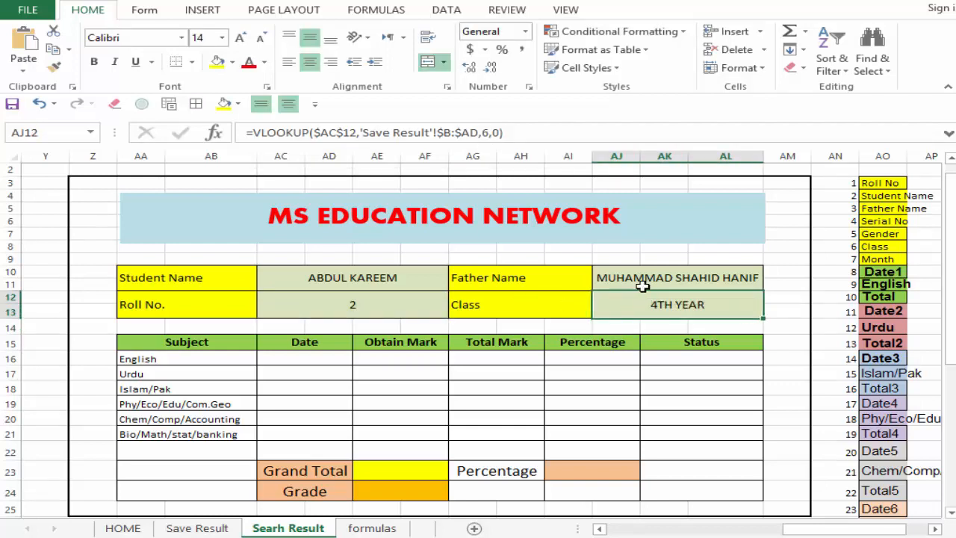
{"action": "left_click", "coordinate": [643, 284]}
{"action": "left_click", "coordinate": [646, 300]}
{"action": "left_click", "coordinate": [640, 287]}
{"action": "left_click", "coordinate": [638, 299]}
{"action": "left_click", "coordinate": [322, 279]}
Step: Test the lookup card by entering roll numbers 3, 8 and 6 one after another in cell AC12
{"action": "left_click", "coordinate": [339, 306]}
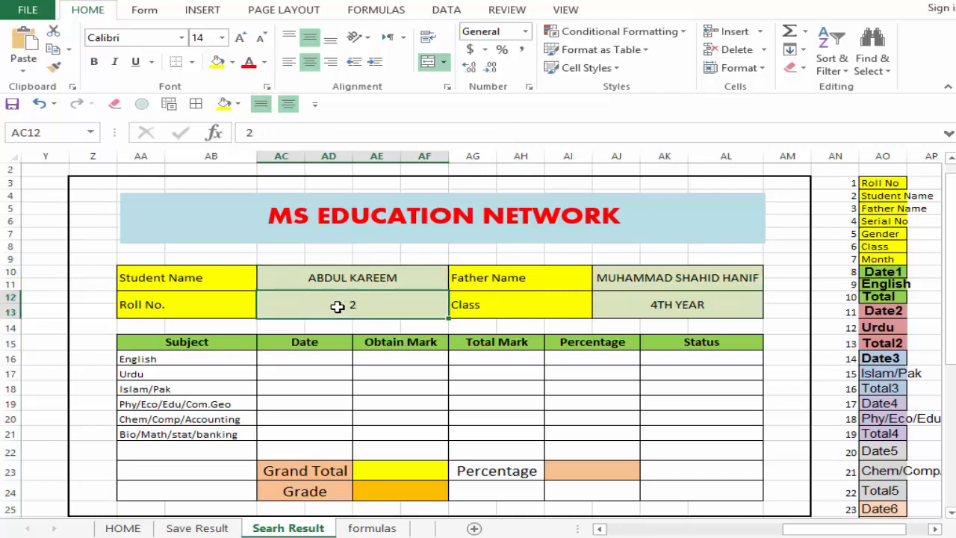
{"action": "type", "text": "3"}
{"action": "key", "text": "Return"}
{"action": "left_click", "coordinate": [354, 300]}
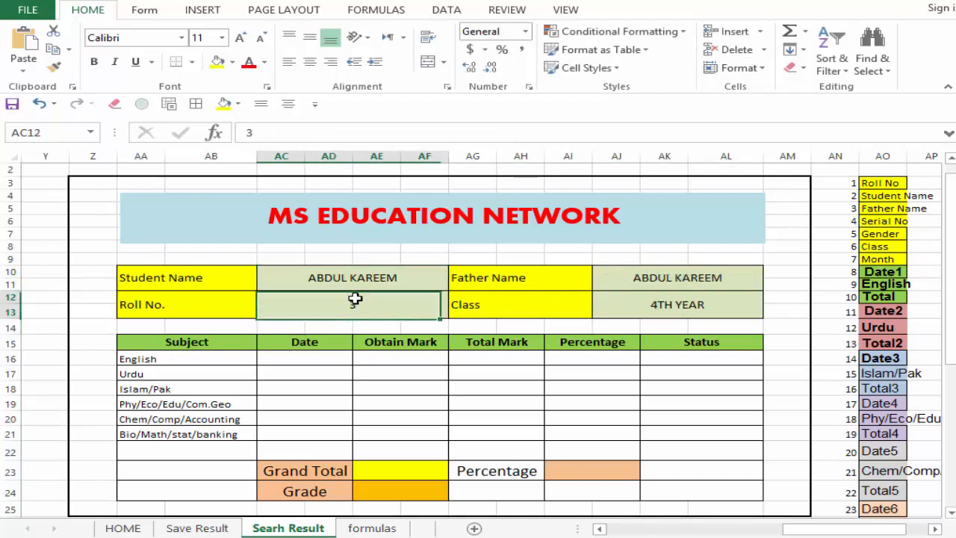
{"action": "type", "text": "8"}
{"action": "key", "text": "Return"}
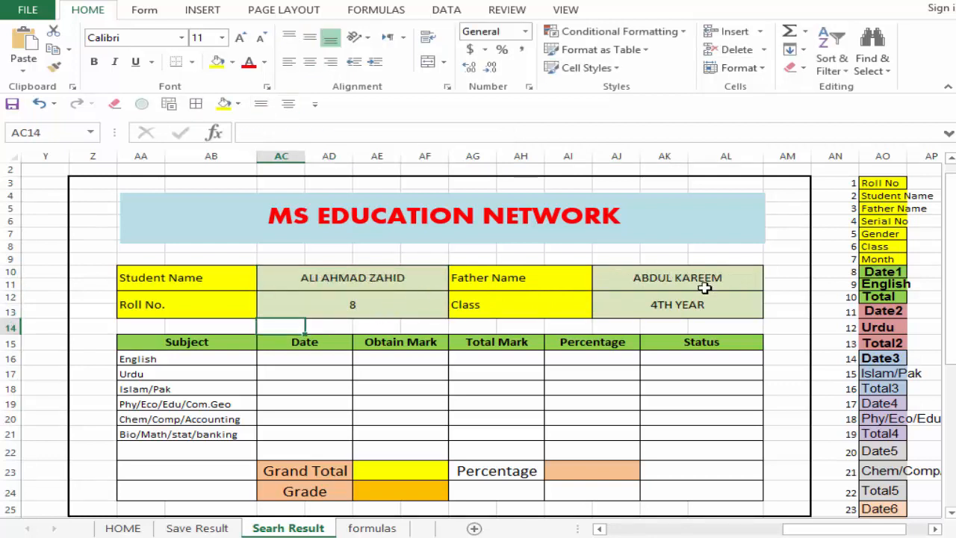
{"action": "left_click", "coordinate": [390, 304]}
{"action": "type", "text": "6"}
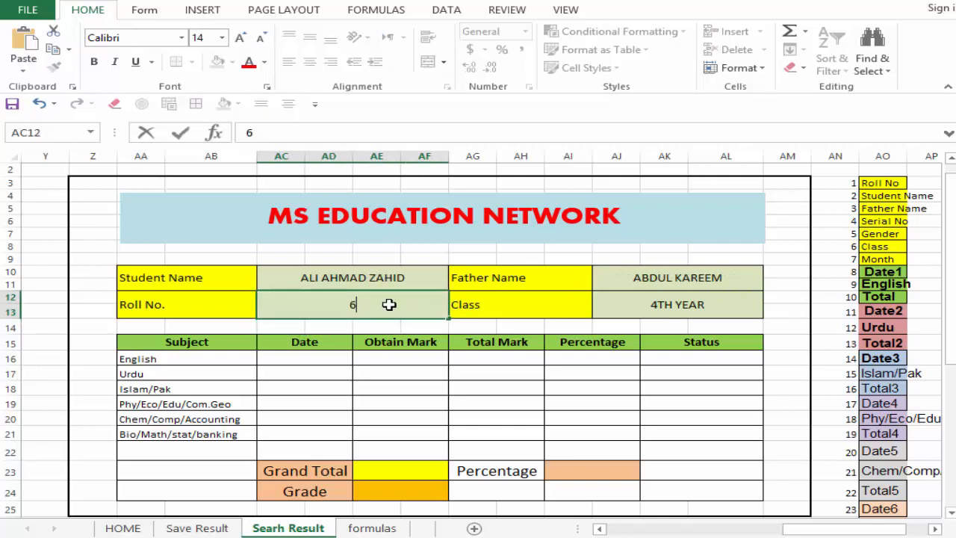
{"action": "key", "text": "Return"}
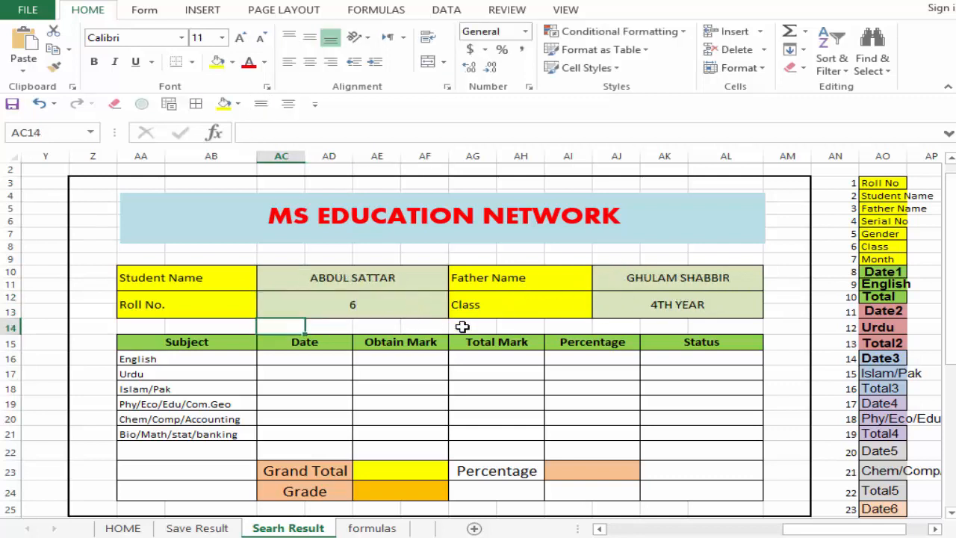
Step: Look over the Date, Obtain Mark and Total Mark cells of the subject table, mainly in the English row
{"action": "left_click", "coordinate": [320, 367]}
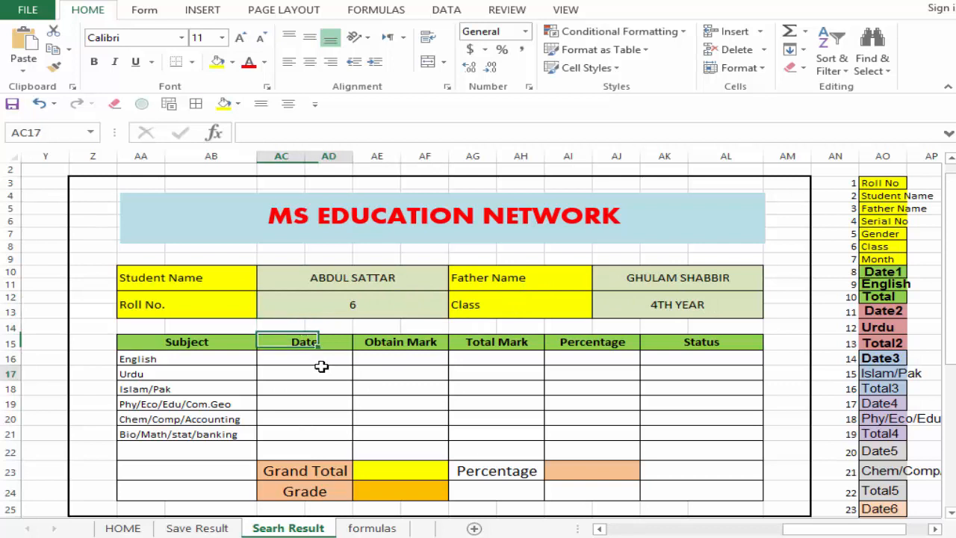
{"action": "left_click", "coordinate": [374, 364]}
{"action": "left_click", "coordinate": [496, 358]}
{"action": "left_click", "coordinate": [498, 410]}
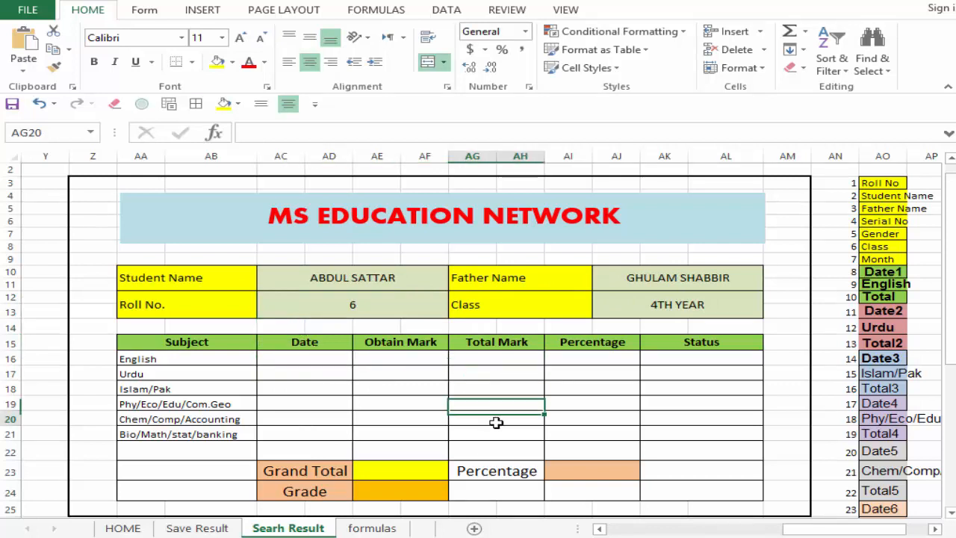
{"action": "left_click", "coordinate": [491, 363]}
{"action": "left_click", "coordinate": [314, 358]}
{"action": "left_click", "coordinate": [369, 358]}
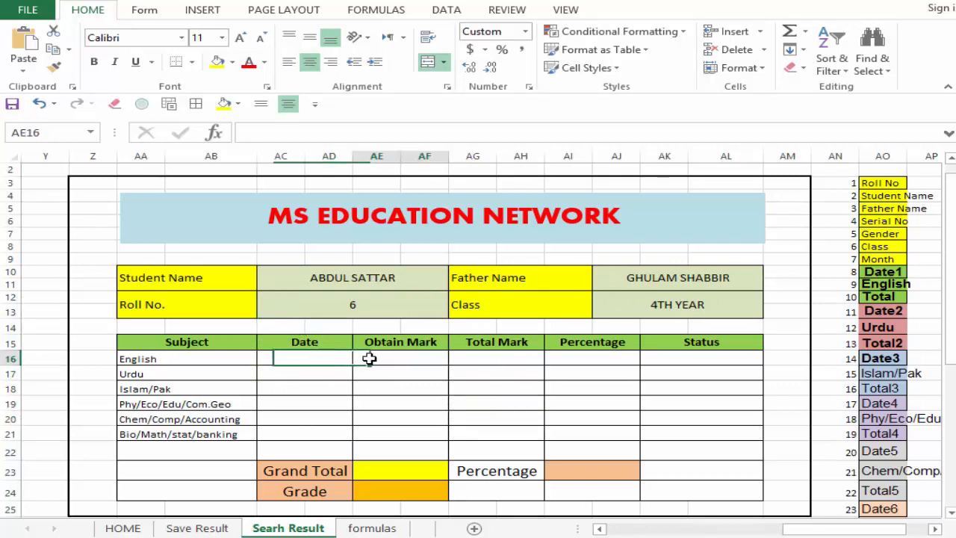
{"action": "left_click", "coordinate": [310, 359]}
{"action": "left_click", "coordinate": [463, 356]}
{"action": "left_click", "coordinate": [311, 361]}
{"action": "left_click", "coordinate": [406, 361]}
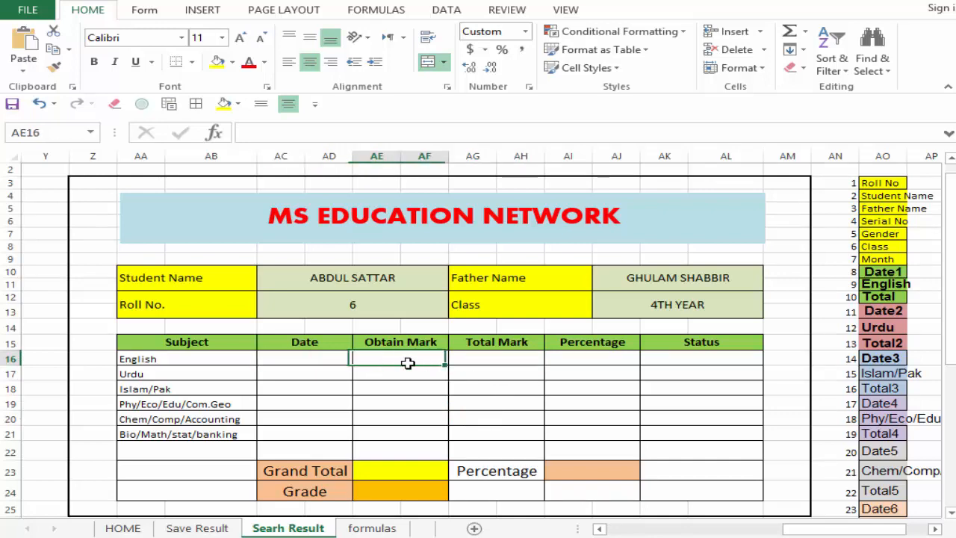
{"action": "left_click", "coordinate": [468, 370]}
{"action": "left_click", "coordinate": [345, 362]}
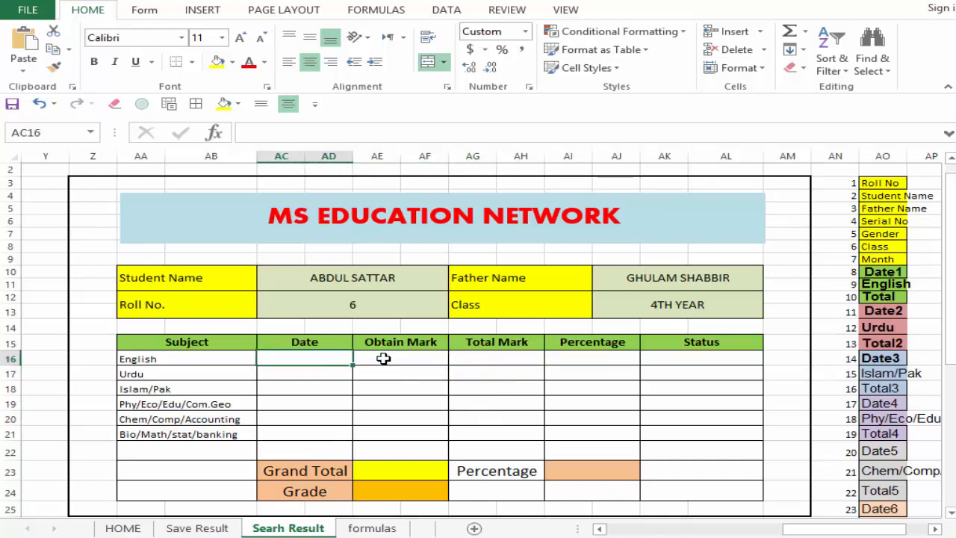
{"action": "left_click", "coordinate": [383, 359]}
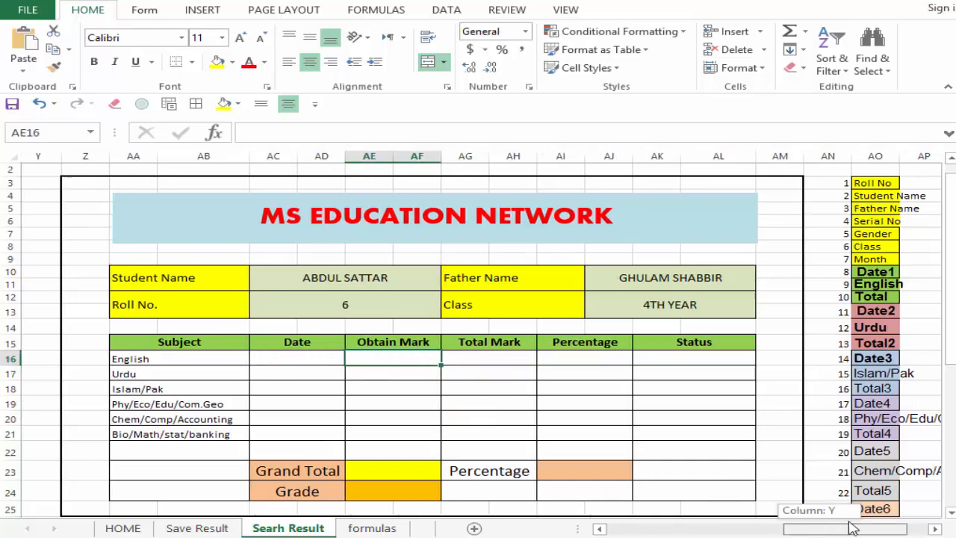
Step: Examine the Date and Total labels in AQ16:AR21 alongside the numbered header list in columns AN and AO
{"action": "left_click_drag", "start_coordinate": [824, 529], "coordinate": [844, 529]}
{"action": "left_click", "coordinate": [835, 359]}
{"action": "key", "text": "Down"}
{"action": "key", "text": "Down"}
{"action": "key", "text": "Down"}
{"action": "key", "text": "Down"}
{"action": "key", "text": "Down"}
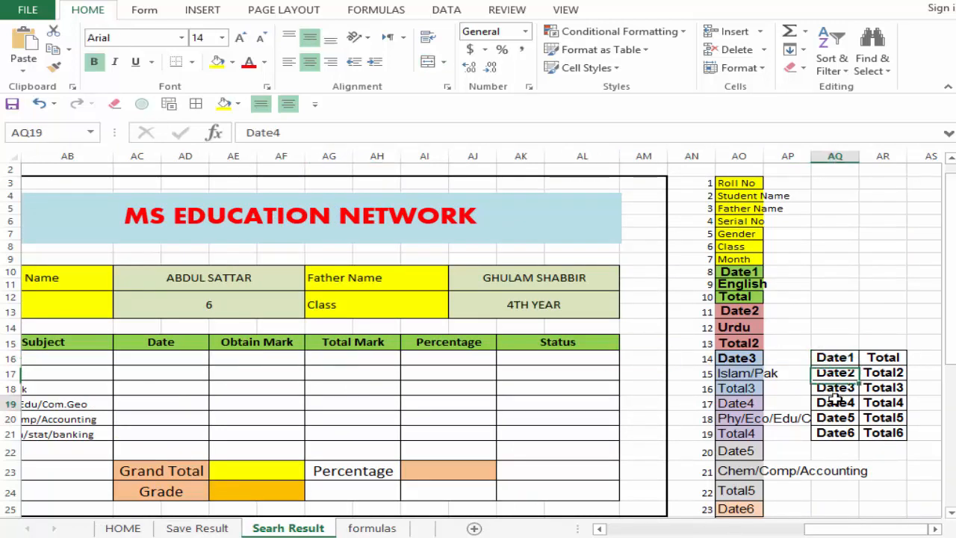
{"action": "left_click_drag", "start_coordinate": [882, 359], "coordinate": [882, 433]}
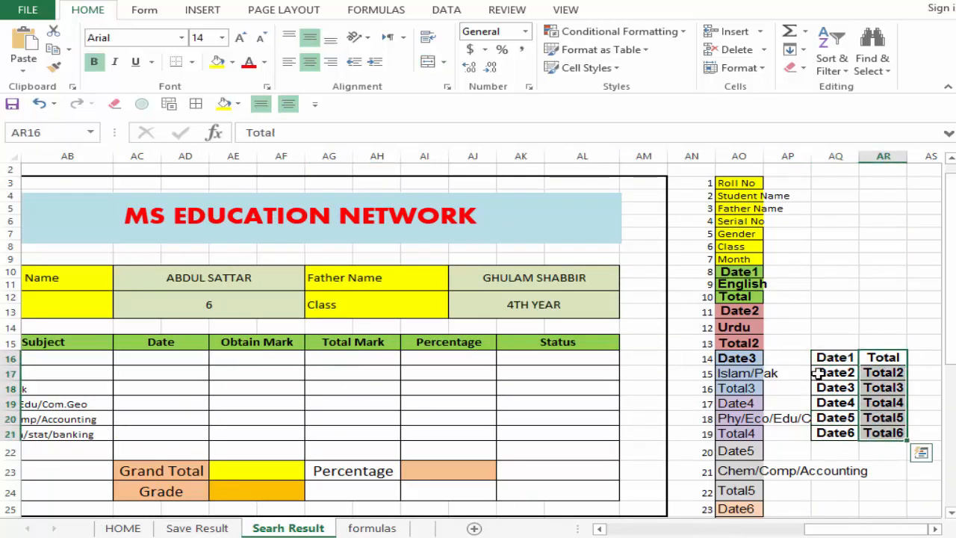
{"action": "left_click", "coordinate": [819, 359]}
{"action": "left_click", "coordinate": [740, 374]}
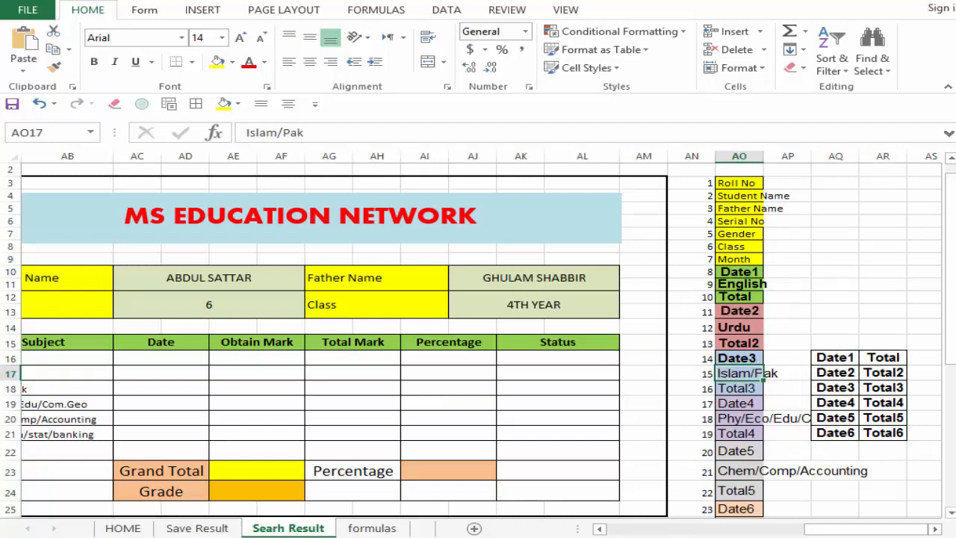
{"action": "scroll", "coordinate": [794, 370], "scroll_direction": "down", "scroll_amount": 2}
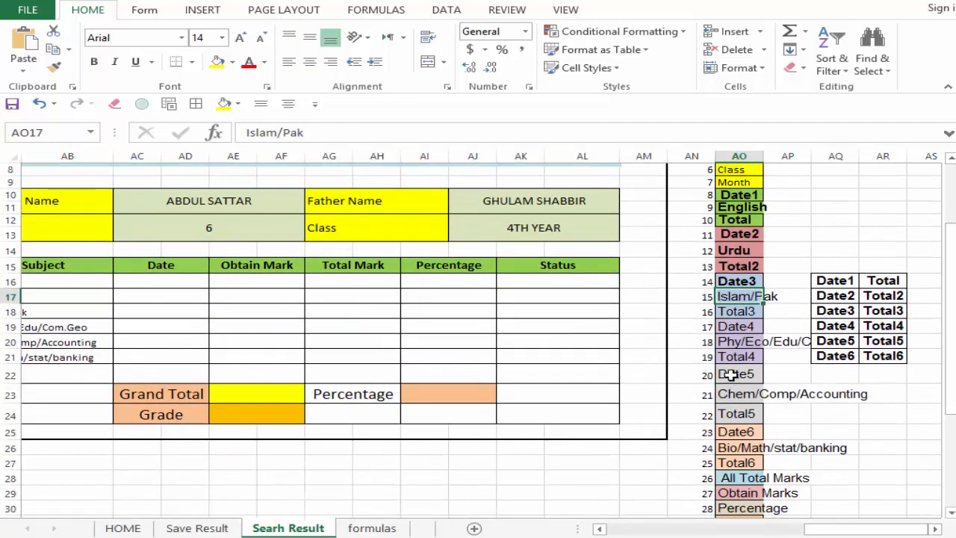
{"action": "left_click", "coordinate": [731, 375]}
{"action": "scroll", "coordinate": [850, 364], "scroll_direction": "up", "scroll_amount": 2}
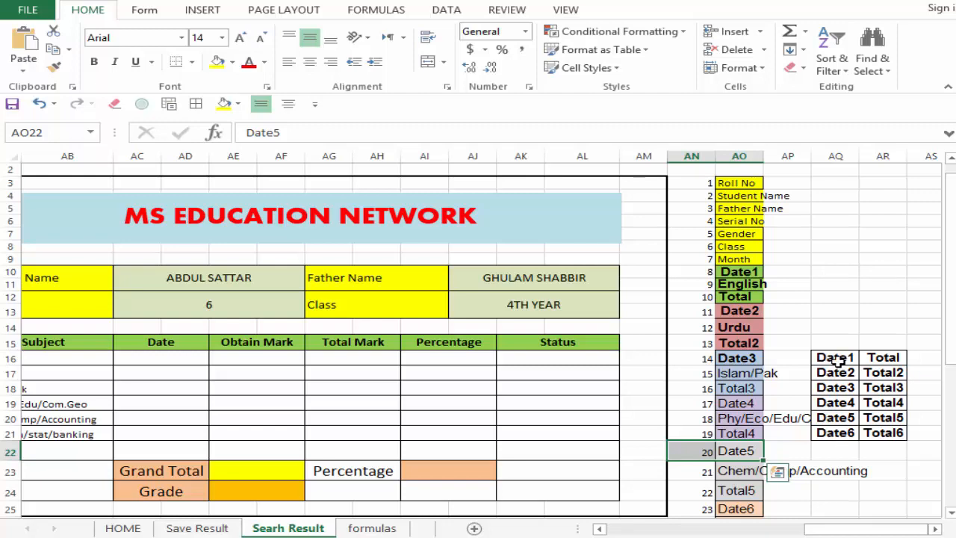
{"action": "left_click_drag", "start_coordinate": [835, 359], "coordinate": [883, 431]}
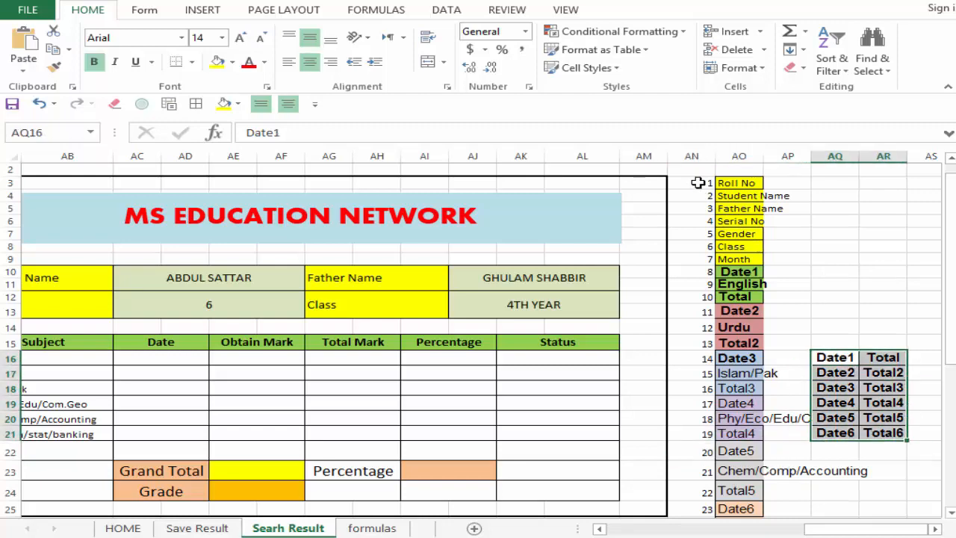
Step: Clear the contents and formatting of the numbered header list in columns AN and AO, starting at AN3
{"action": "left_click_drag", "start_coordinate": [698, 183], "coordinate": [758, 502]}
{"action": "key", "text": "Delete"}
{"action": "scroll", "coordinate": [798, 433], "scroll_direction": "up", "scroll_amount": 4}
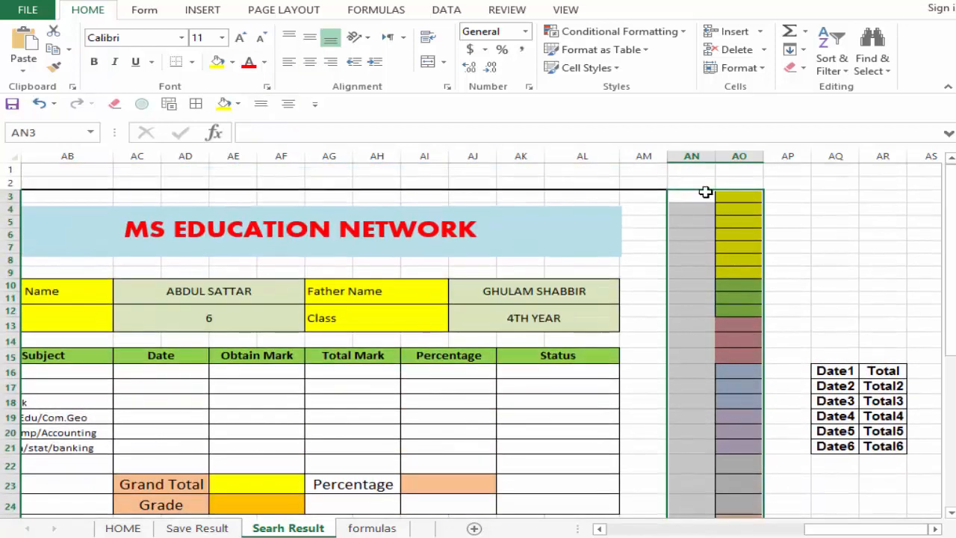
{"action": "left_click", "coordinate": [793, 67]}
{"action": "left_click", "coordinate": [822, 88]}
{"action": "left_click", "coordinate": [834, 336]}
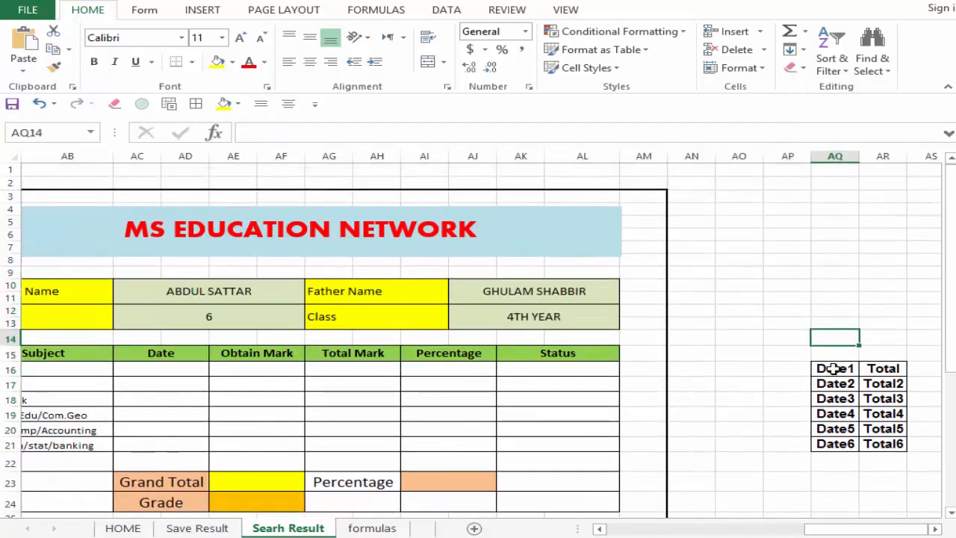
Step: Move the Date and Total label list from AQ16:AR21 back to AO16:AP21
{"action": "left_click_drag", "start_coordinate": [833, 356], "coordinate": [897, 444]}
{"action": "left_click_drag", "start_coordinate": [880, 460], "coordinate": [848, 456]}
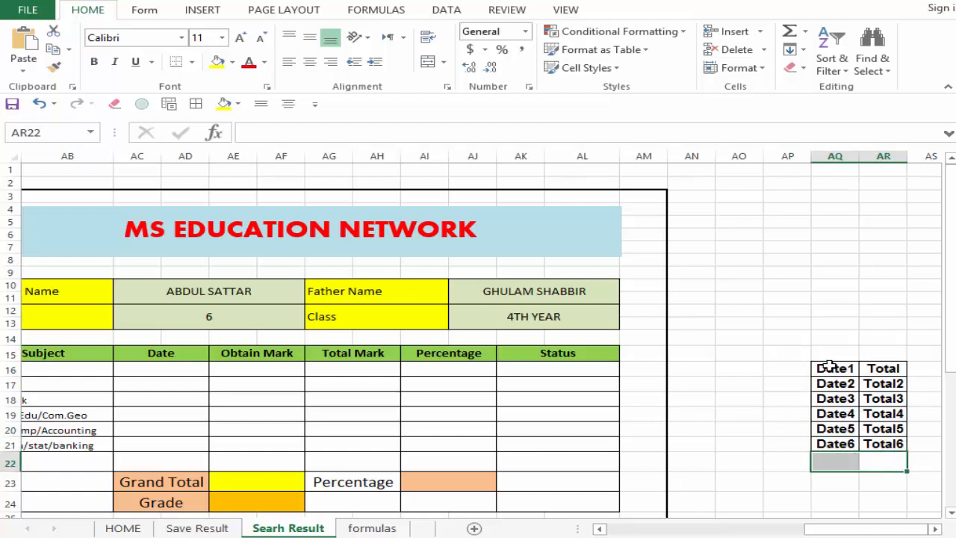
{"action": "left_click_drag", "start_coordinate": [831, 365], "coordinate": [874, 439]}
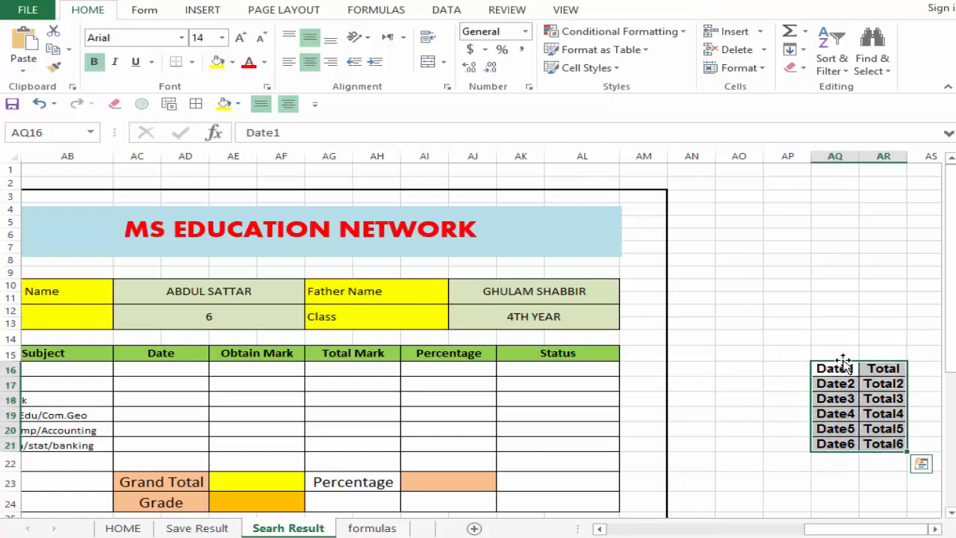
{"action": "left_click_drag", "start_coordinate": [844, 368], "coordinate": [735, 374]}
{"action": "left_click", "coordinate": [779, 367]}
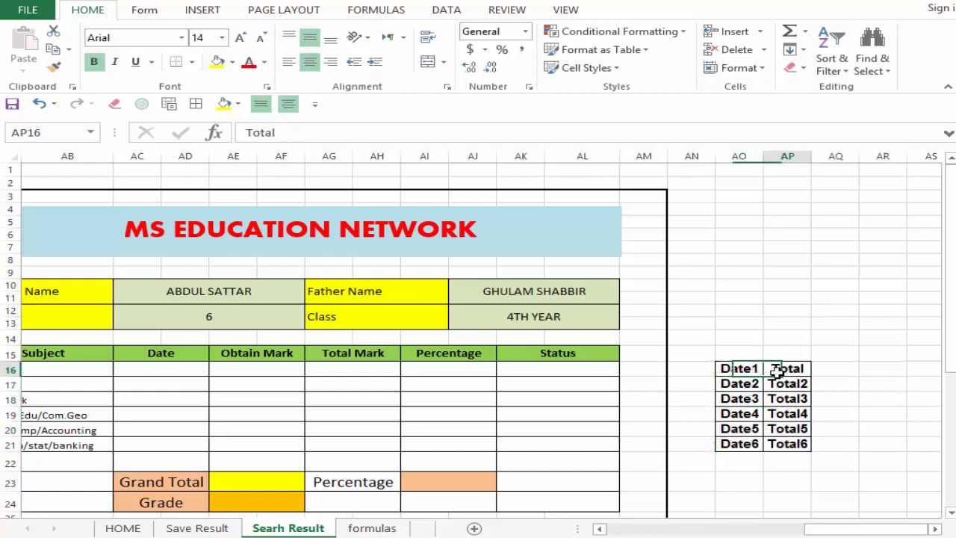
{"action": "left_click", "coordinate": [728, 381]}
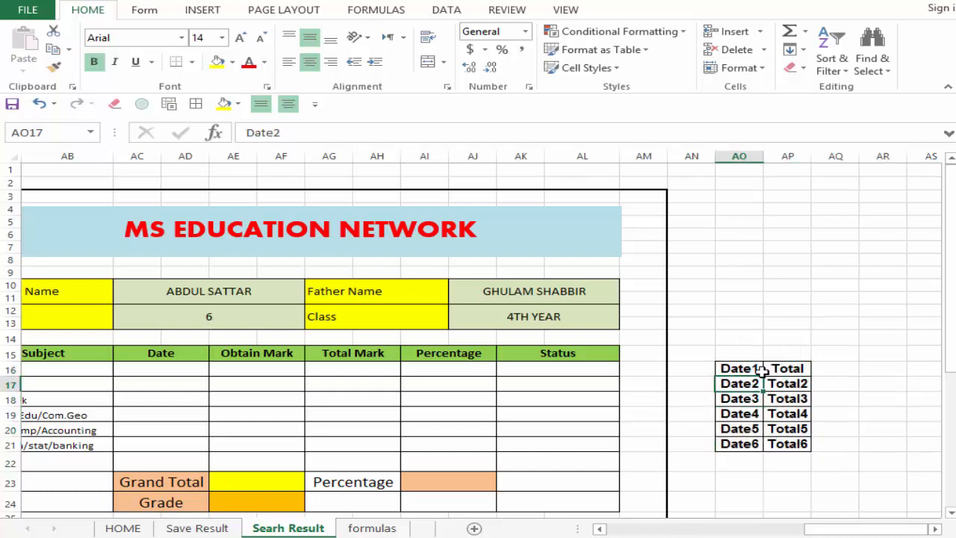
Step: Examine the numbered Date and Total column headers in rows 8 and 9 of the Save Result sheet
{"action": "left_click", "coordinate": [197, 528]}
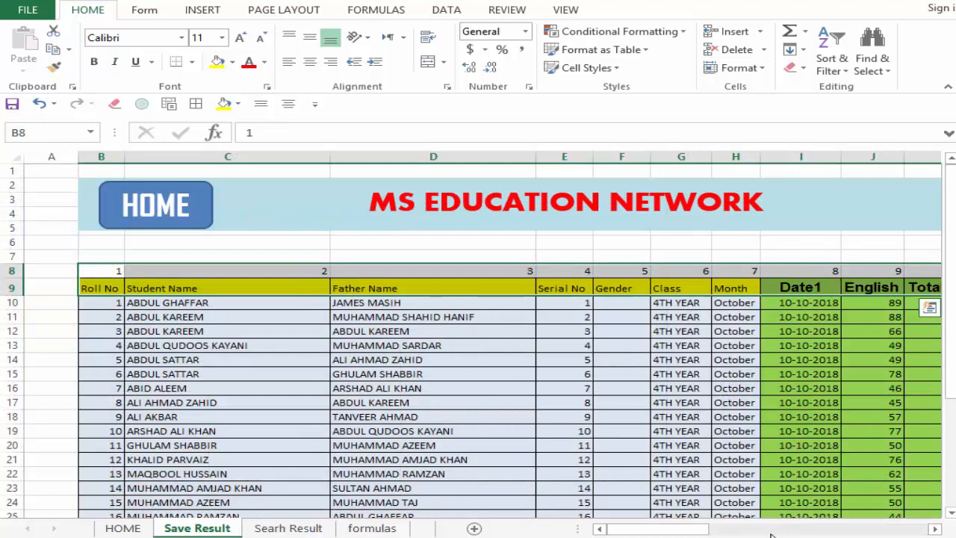
{"action": "left_click_drag", "start_coordinate": [672, 528], "coordinate": [684, 528]}
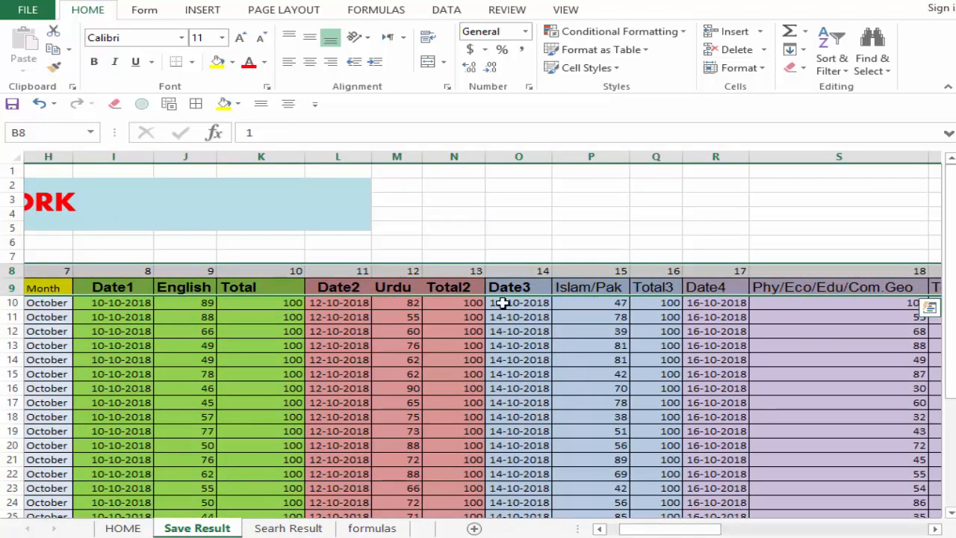
{"action": "left_click", "coordinate": [356, 283]}
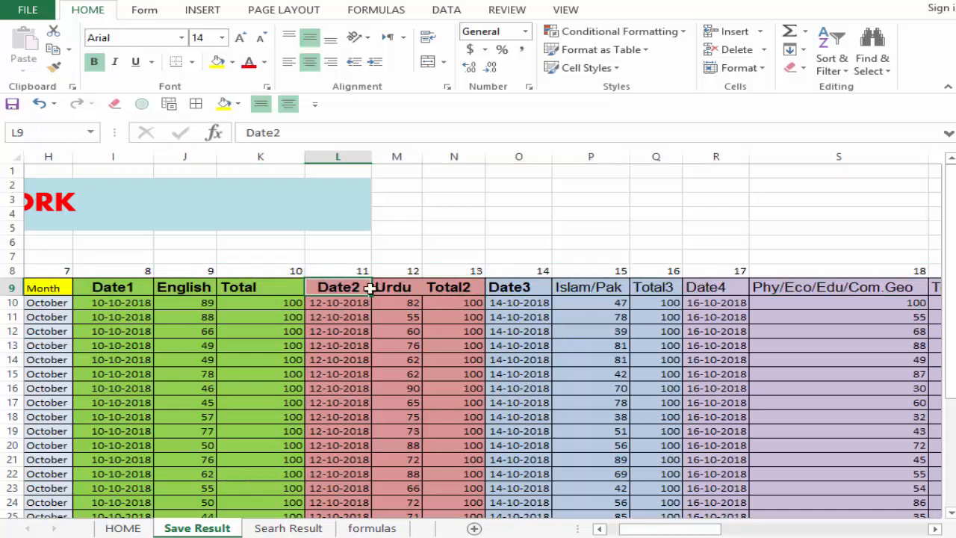
{"action": "left_click_drag", "start_coordinate": [348, 269], "coordinate": [327, 286]}
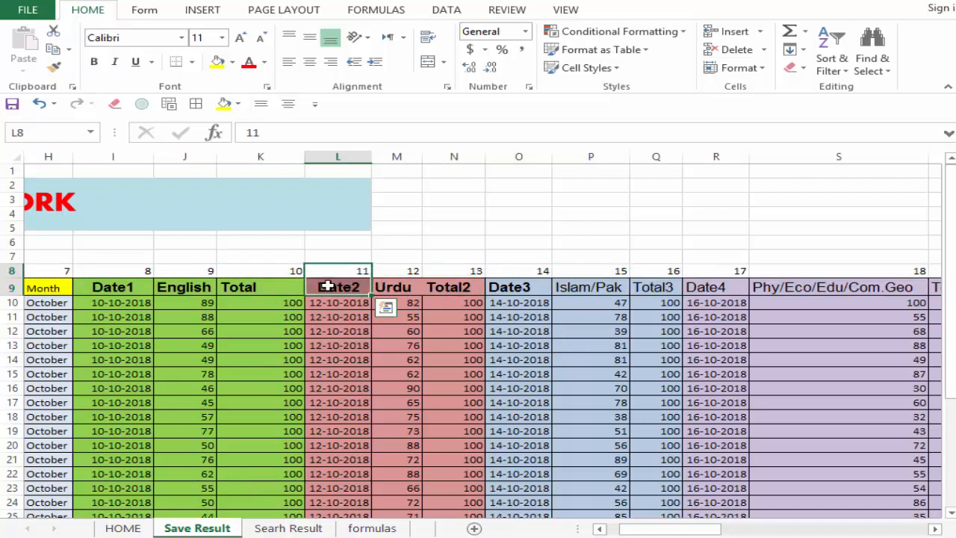
{"action": "left_click", "coordinate": [343, 269]}
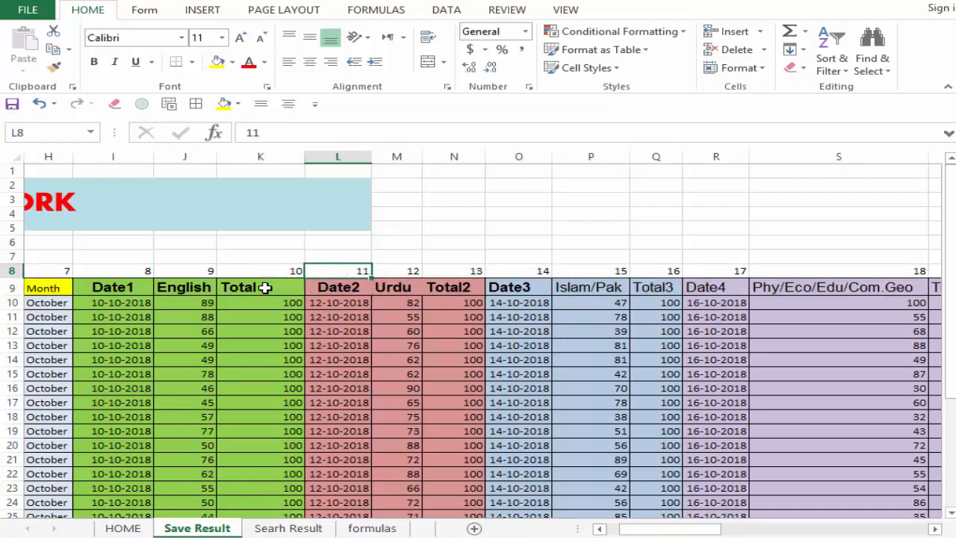
{"action": "left_click_drag", "start_coordinate": [266, 270], "coordinate": [265, 288]}
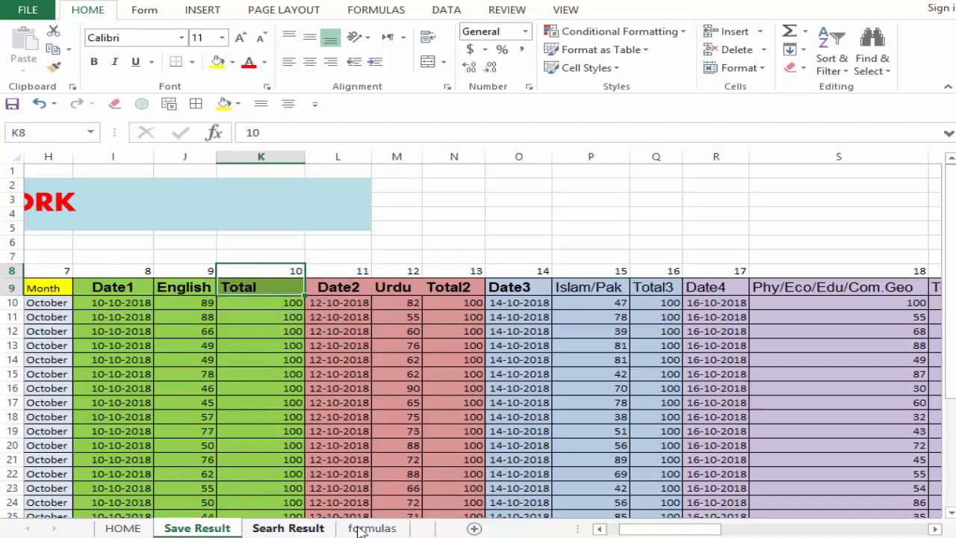
{"action": "left_click", "coordinate": [366, 528]}
{"action": "left_click", "coordinate": [288, 528]}
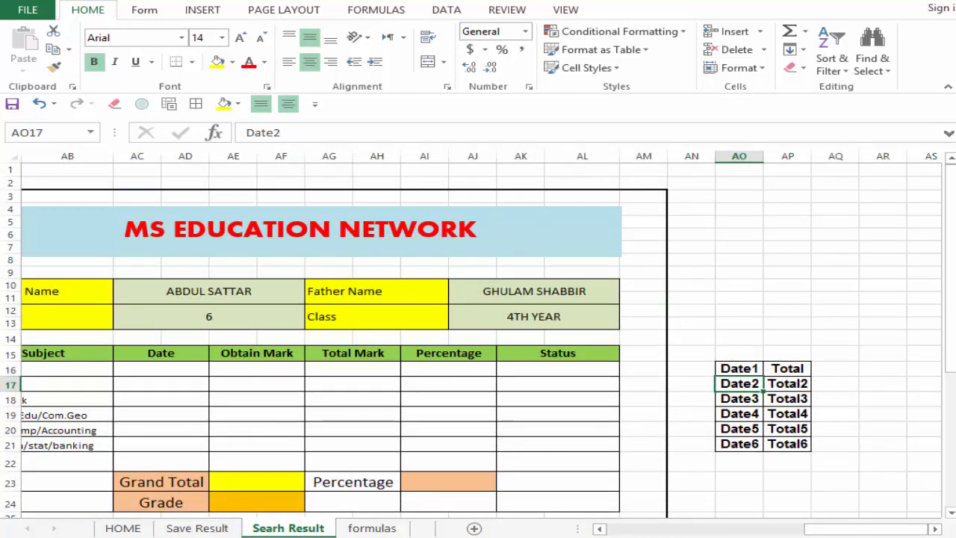
{"action": "left_click_drag", "start_coordinate": [851, 532], "coordinate": [829, 532]}
{"action": "left_click", "coordinate": [276, 380]}
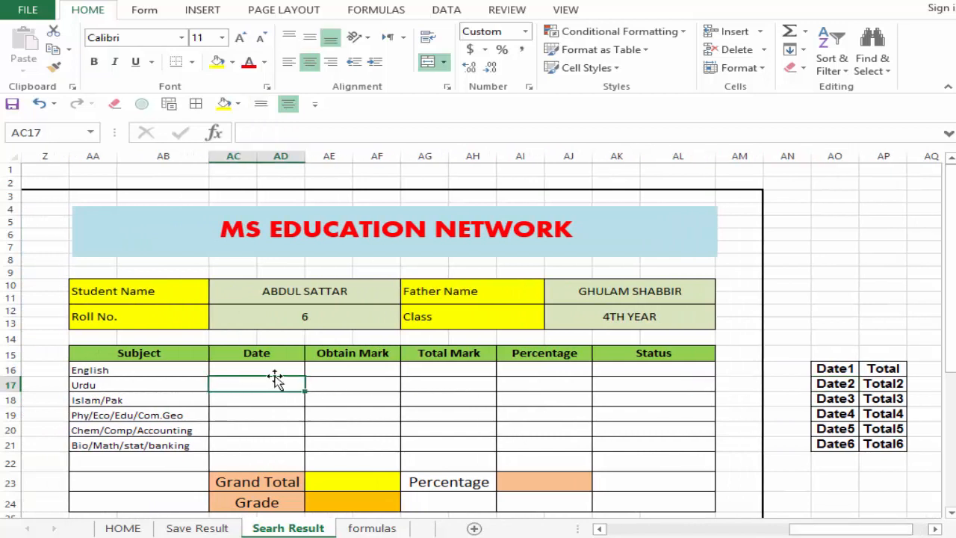
{"action": "left_click", "coordinate": [273, 367]}
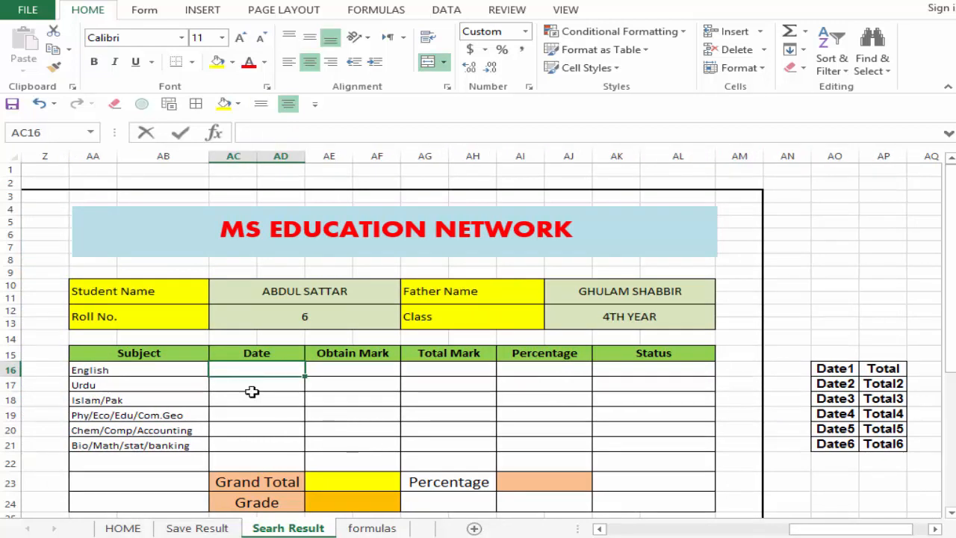
{"action": "type", "text": "=vlo"}
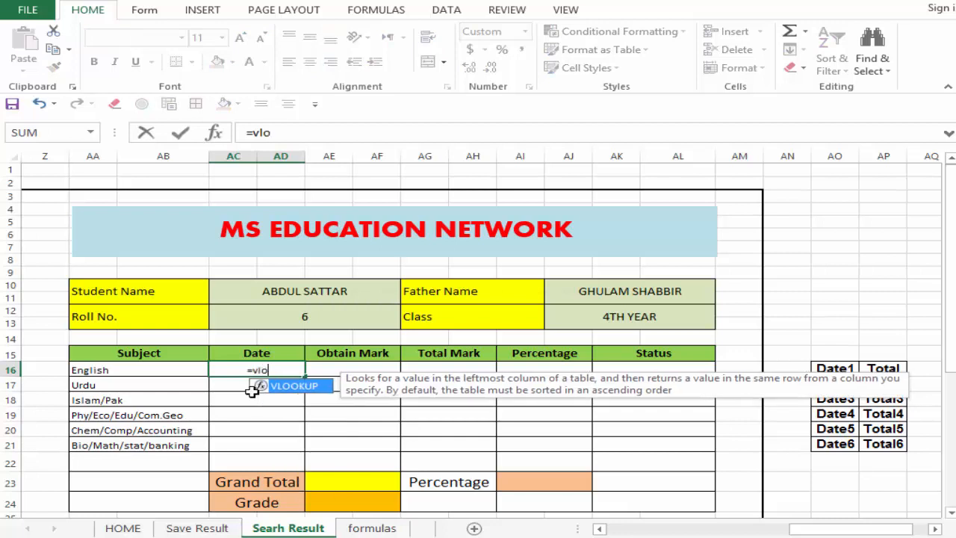
{"action": "type", "text": "okup"}
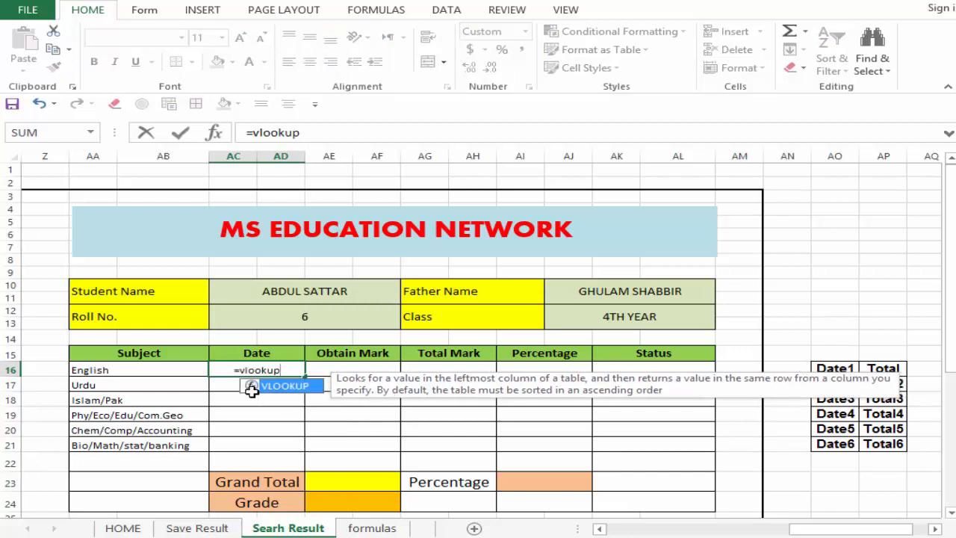
{"action": "type", "text": "("}
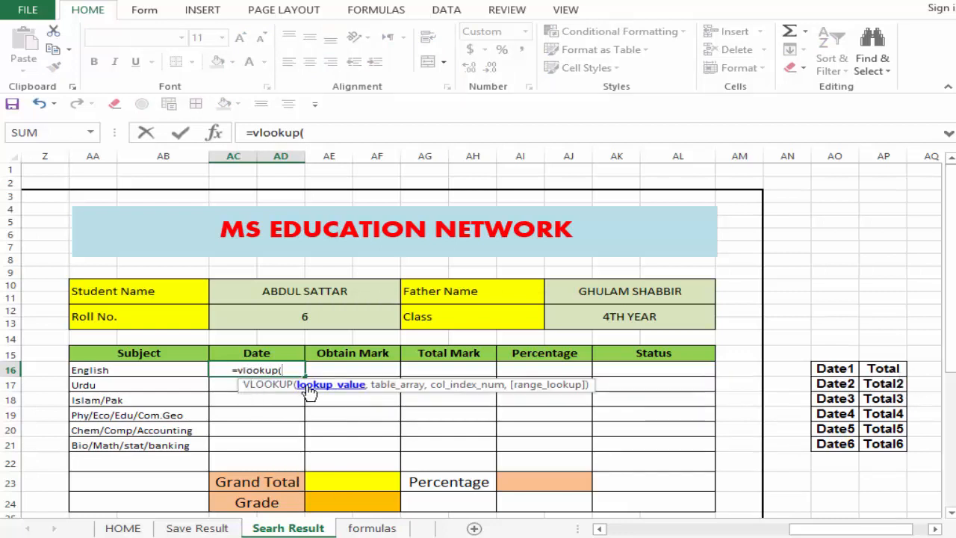
{"action": "left_click", "coordinate": [278, 320]}
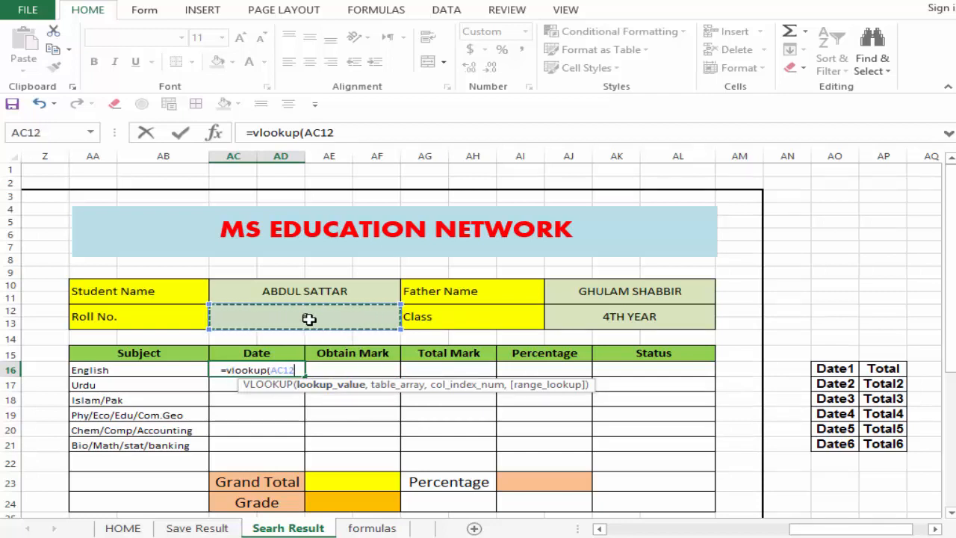
{"action": "key", "text": "F4"}
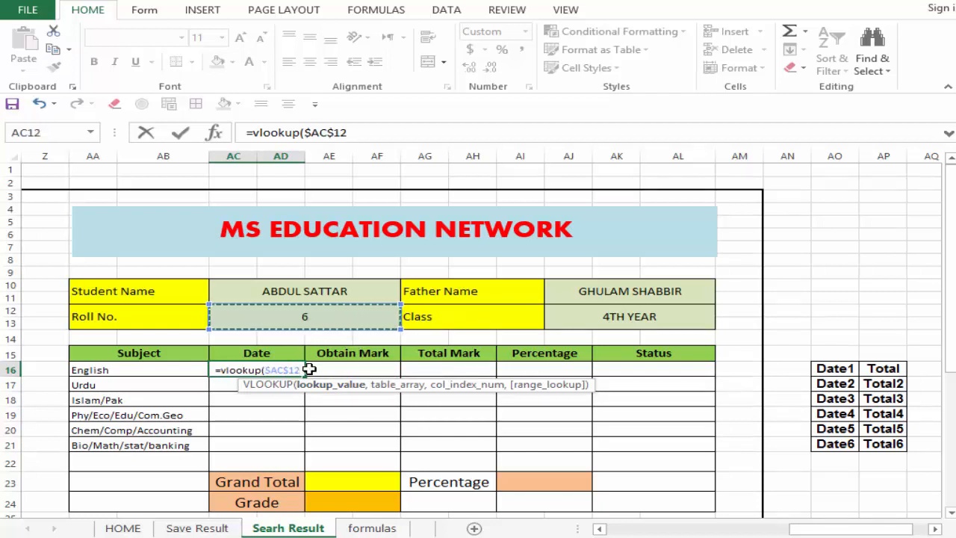
{"action": "type", "text": ","}
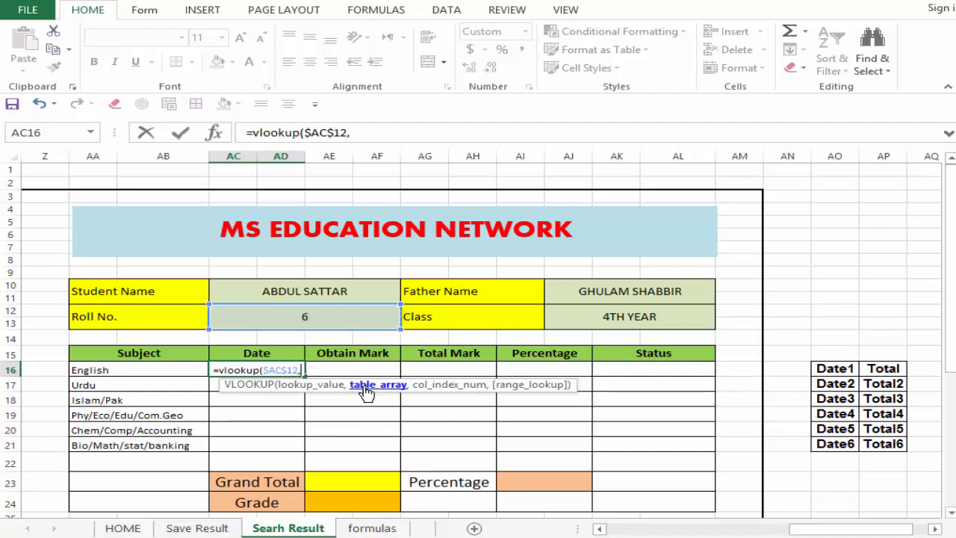
{"action": "key", "text": "BackSpace"}
{"action": "key", "text": "BackSpace"}
{"action": "key", "text": "BackSpace"}
{"action": "key", "text": "BackSpace"}
{"action": "key", "text": "BackSpace"}
{"action": "key", "text": "BackSpace"}
{"action": "key", "text": "BackSpace"}
{"action": "key", "text": "BackSpace"}
{"action": "key", "text": "BackSpace"}
{"action": "key", "text": "BackSpace"}
{"action": "key", "text": "BackSpace"}
{"action": "key", "text": "BackSpace"}
{"action": "key", "text": "BackSpace"}
{"action": "key", "text": "BackSpace"}
{"action": "key", "text": "BackSpace"}
{"action": "key", "text": "BackSpace"}
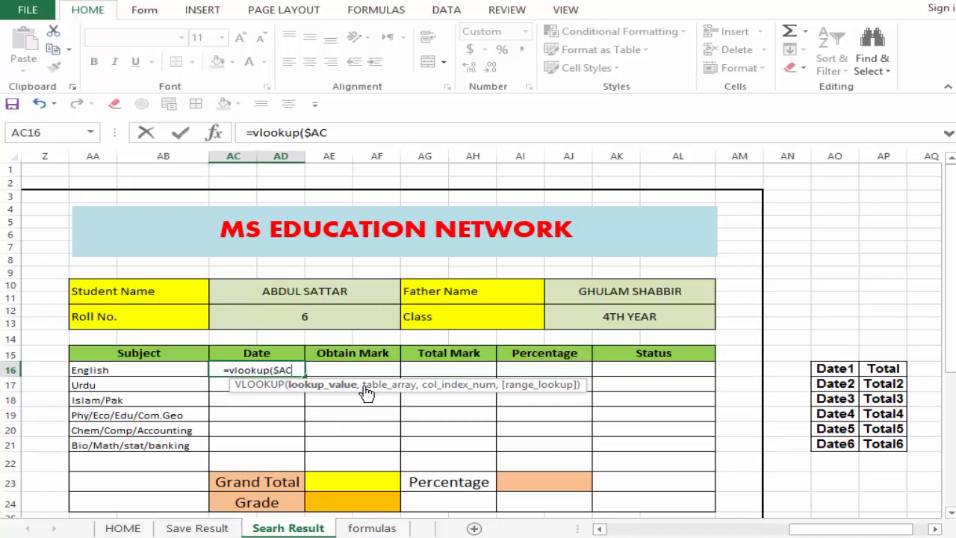
{"action": "key", "text": "Escape"}
Step: Copy the full VLOOKUP formula text from the Student Name result cell AC10
{"action": "left_click", "coordinate": [311, 310]}
{"action": "left_click", "coordinate": [340, 293]}
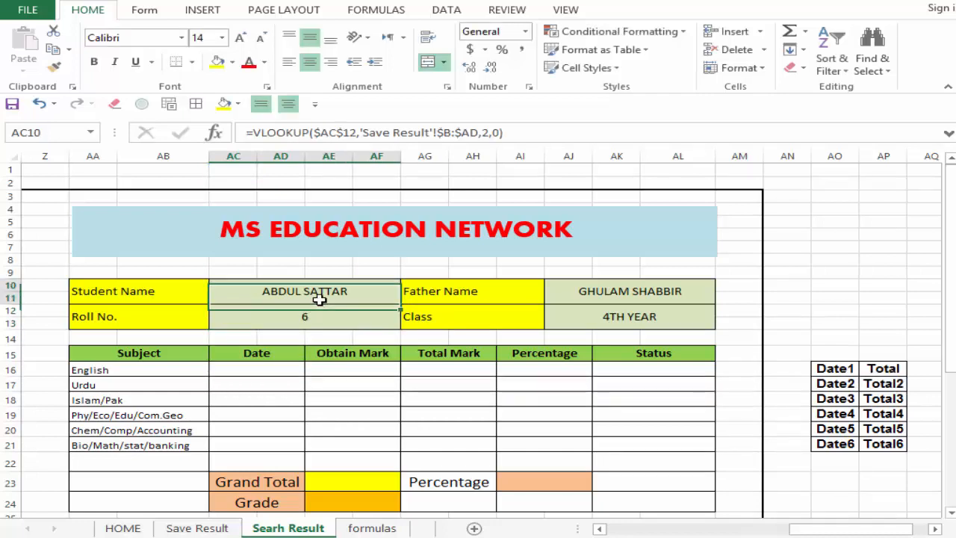
{"action": "left_click_drag", "start_coordinate": [540, 139], "coordinate": [203, 141]}
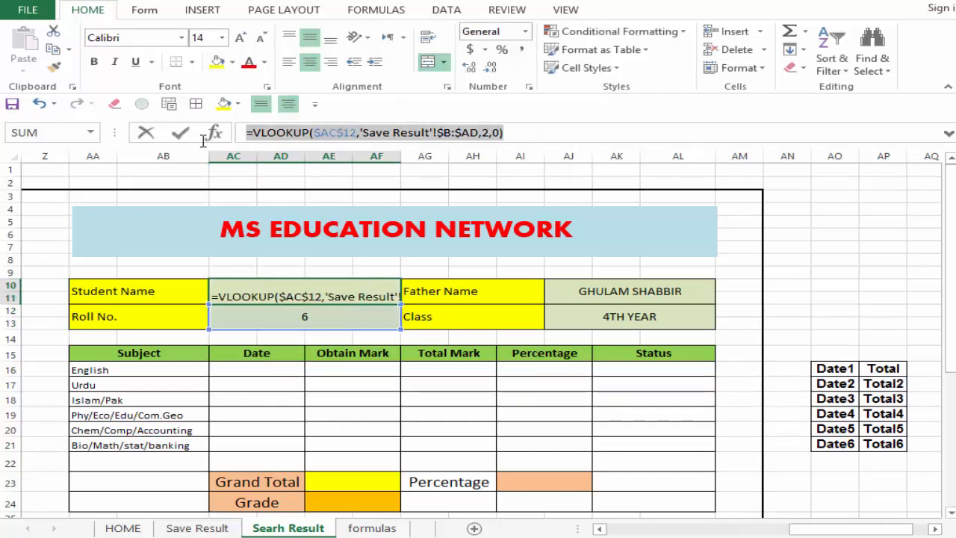
{"action": "key", "text": "ctrl+c"}
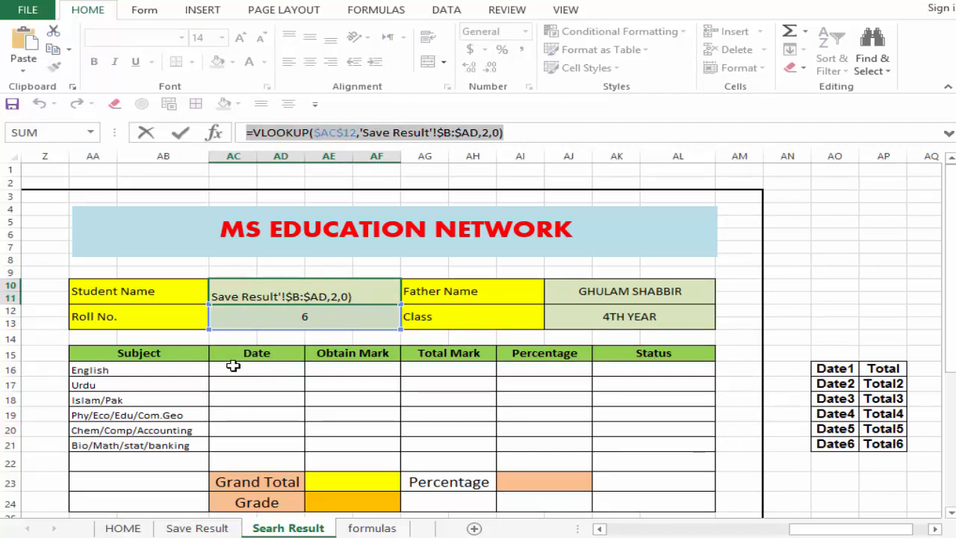
{"action": "type", "text": "="}
{"action": "left_click", "coordinate": [231, 366]}
{"action": "key", "text": "Return"}
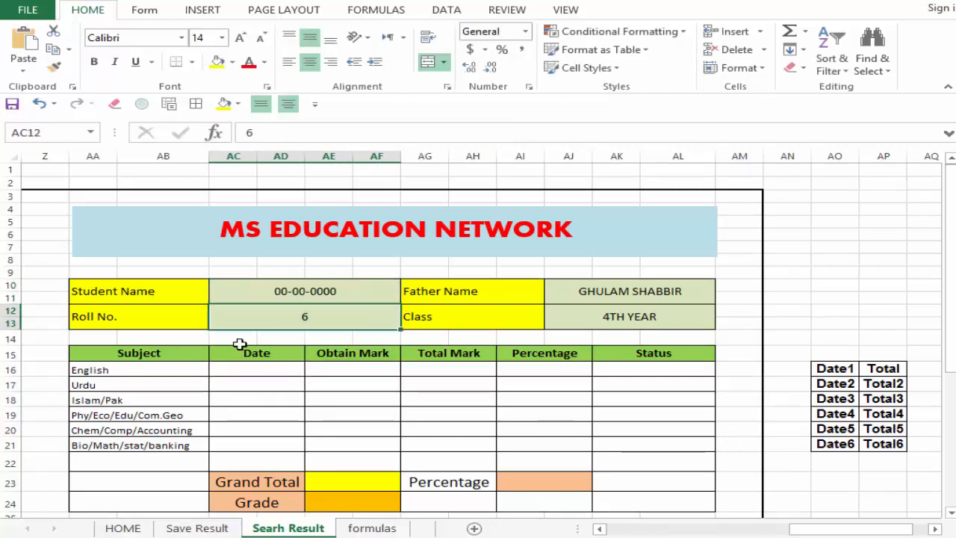
{"action": "key", "text": "ctrl+z"}
Step: Paste the copied VLOOKUP formula into the English Date cell AC16 and remove its ending "2,0)"
{"action": "left_click", "coordinate": [259, 367]}
{"action": "double_click", "coordinate": [259, 367]}
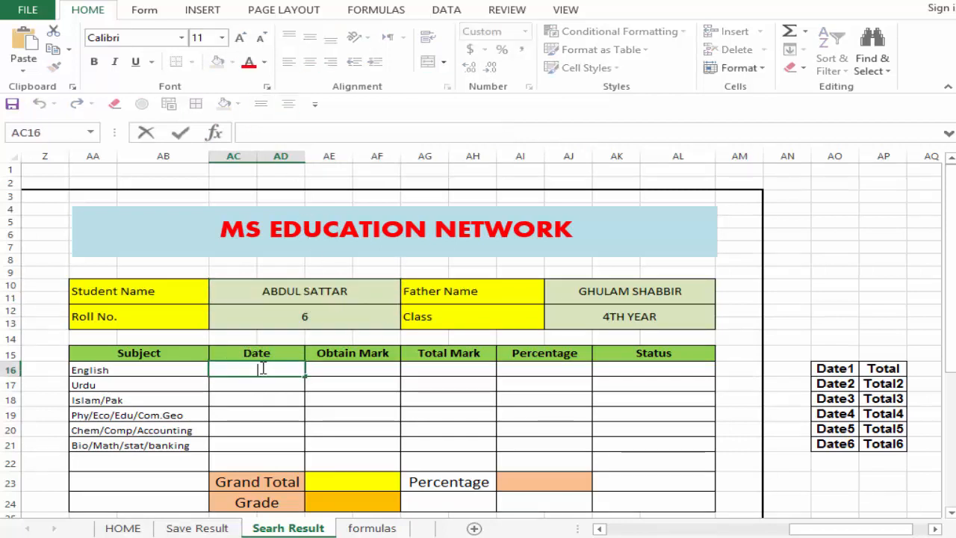
{"action": "key", "text": "ctrl+v"}
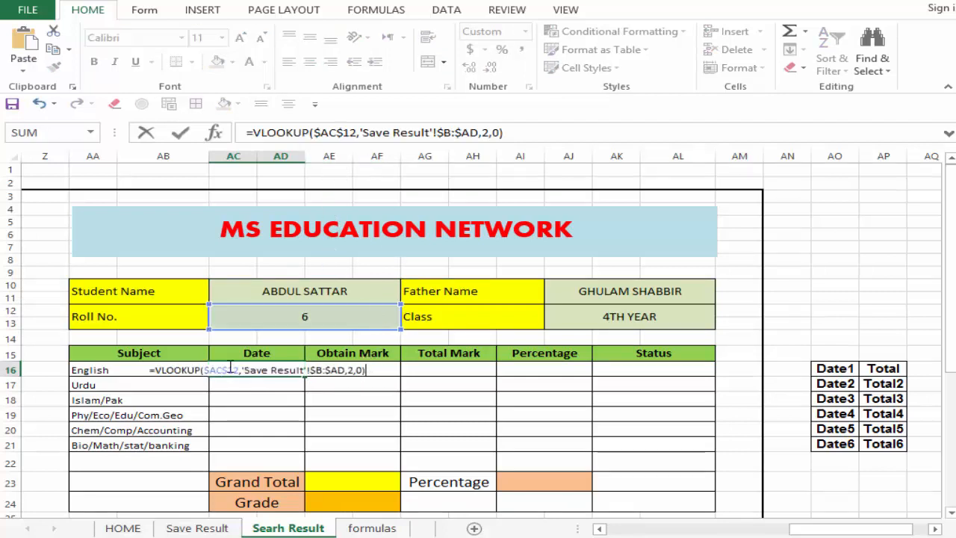
{"action": "double_click", "coordinate": [352, 371]}
{"action": "left_click", "coordinate": [386, 367]}
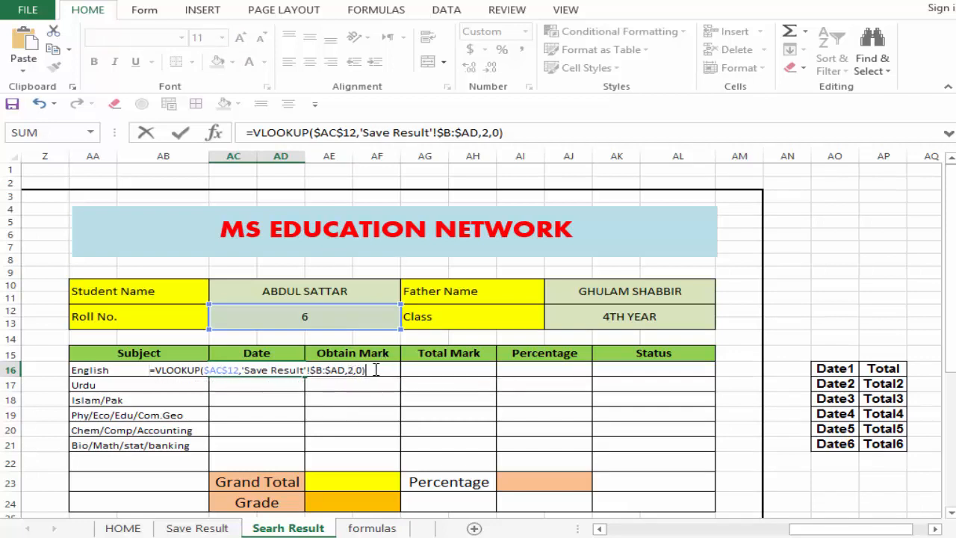
{"action": "key", "text": "BackSpace"}
{"action": "key", "text": "BackSpace"}
{"action": "key", "text": "BackSpace"}
{"action": "key", "text": "BackSpace"}
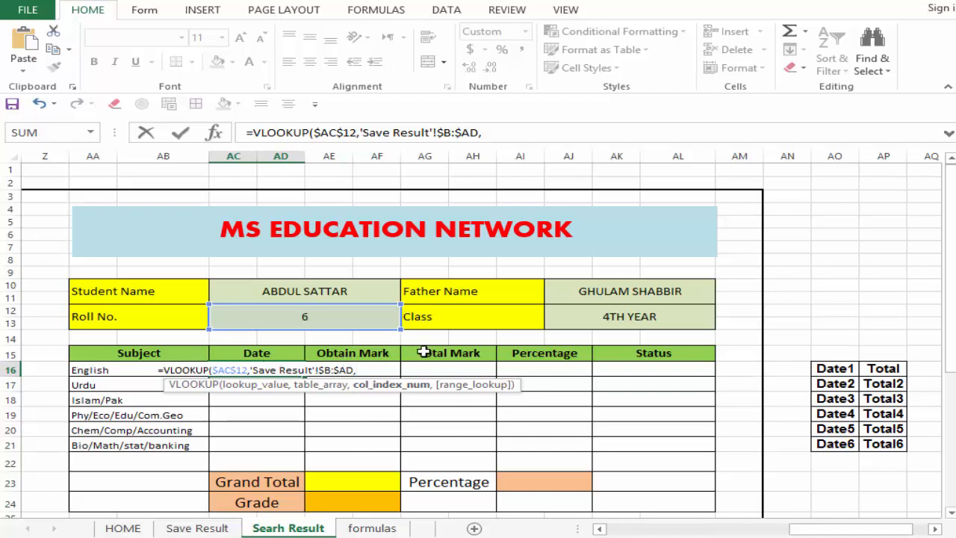
Step: Start a MATCH function as the VLOOKUP column index in AC16, with Date1 cell AO16 as its lookup value
{"action": "type", "text": "ma"}
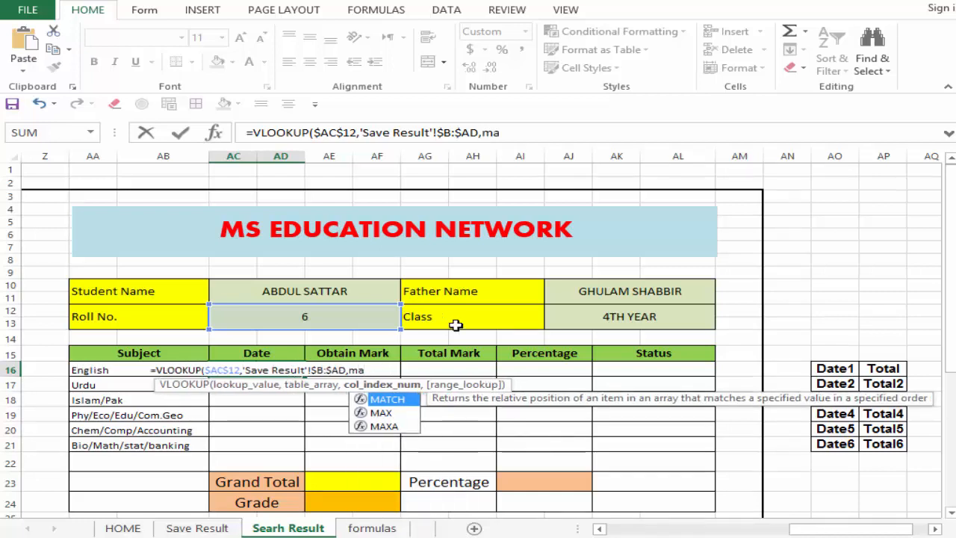
{"action": "type", "text": "tch("}
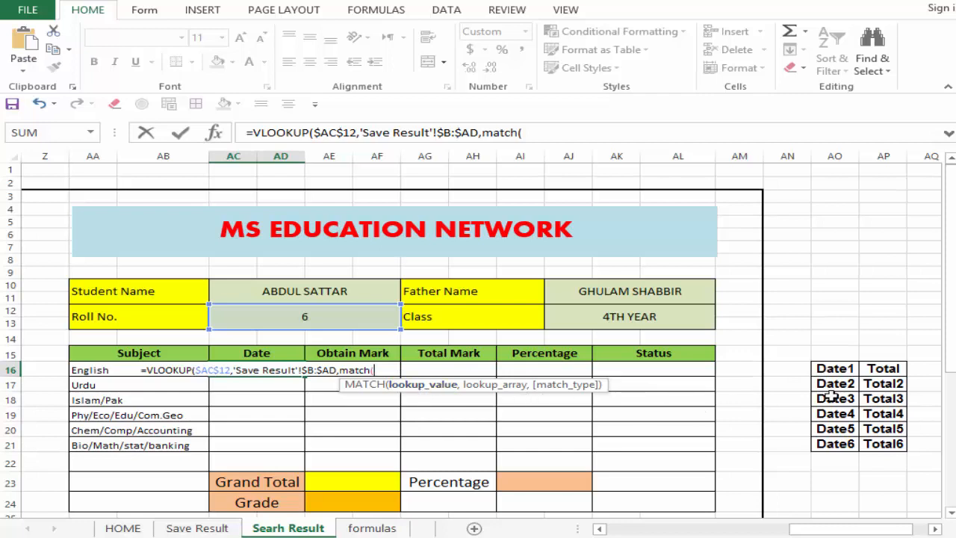
{"action": "left_click", "coordinate": [836, 366]}
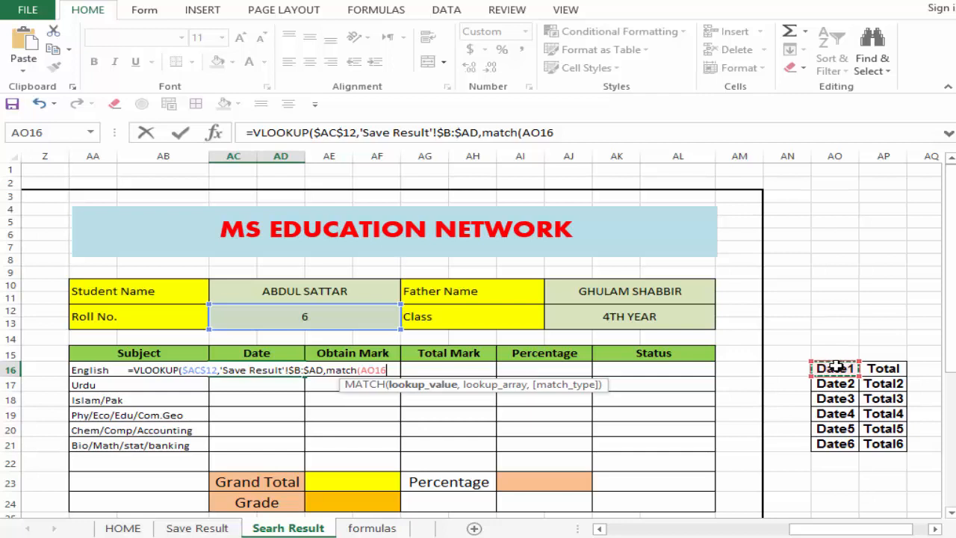
{"action": "type", "text": ","}
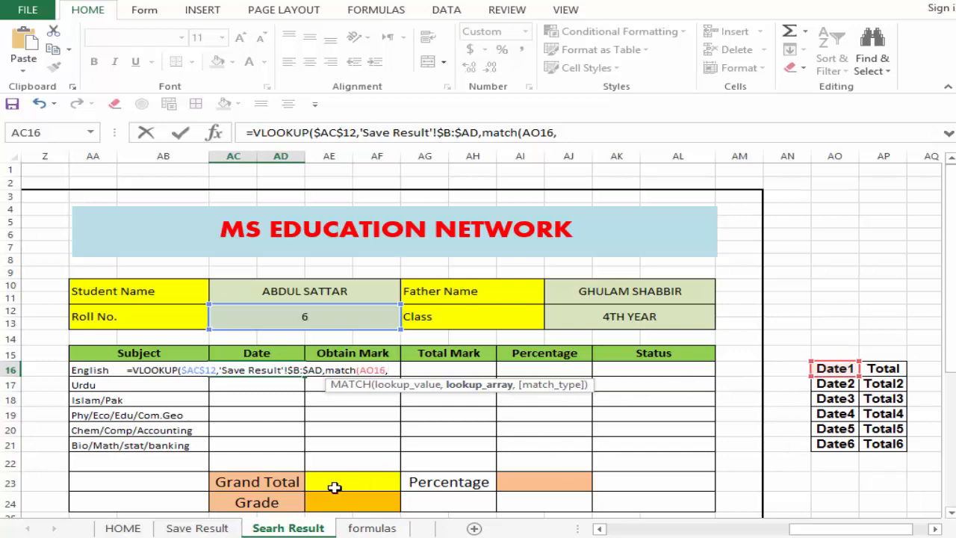
Step: Set the MATCH lookup array to the Save Result header row as the absolute range $B$9:$AD$9
{"action": "left_click", "coordinate": [198, 528]}
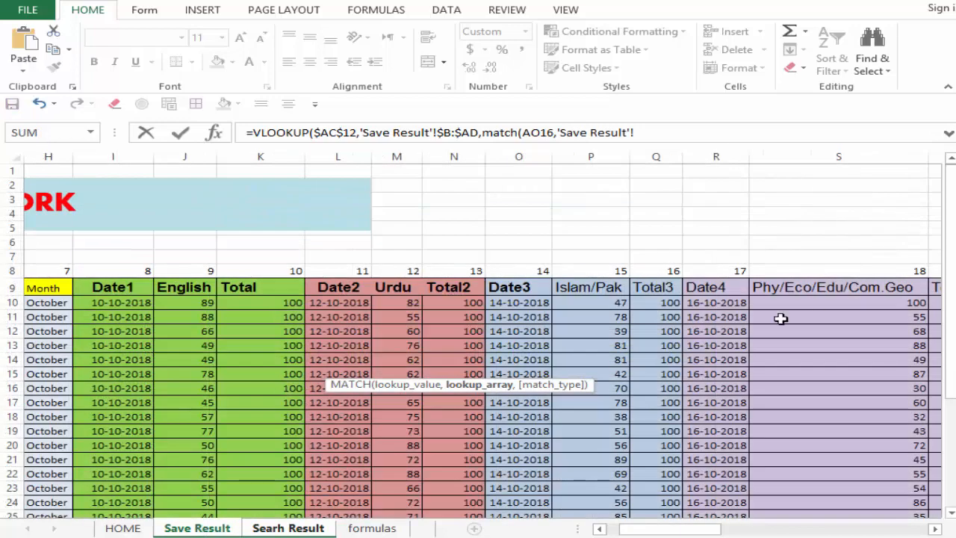
{"action": "left_click_drag", "start_coordinate": [672, 530], "coordinate": [657, 530]}
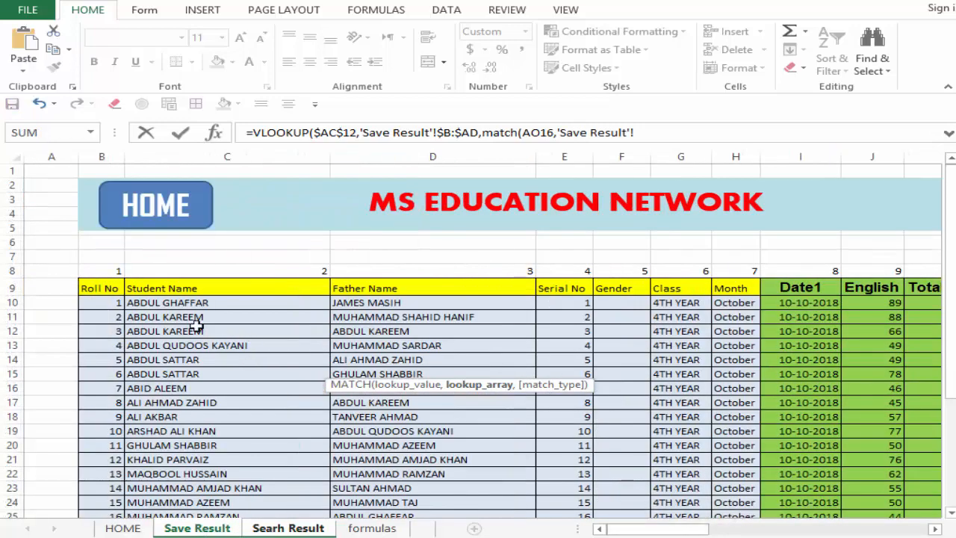
{"action": "left_click", "coordinate": [96, 290]}
{"action": "left_click_drag", "start_coordinate": [96, 290], "coordinate": [655, 292]}
{"action": "left_click", "coordinate": [694, 133]}
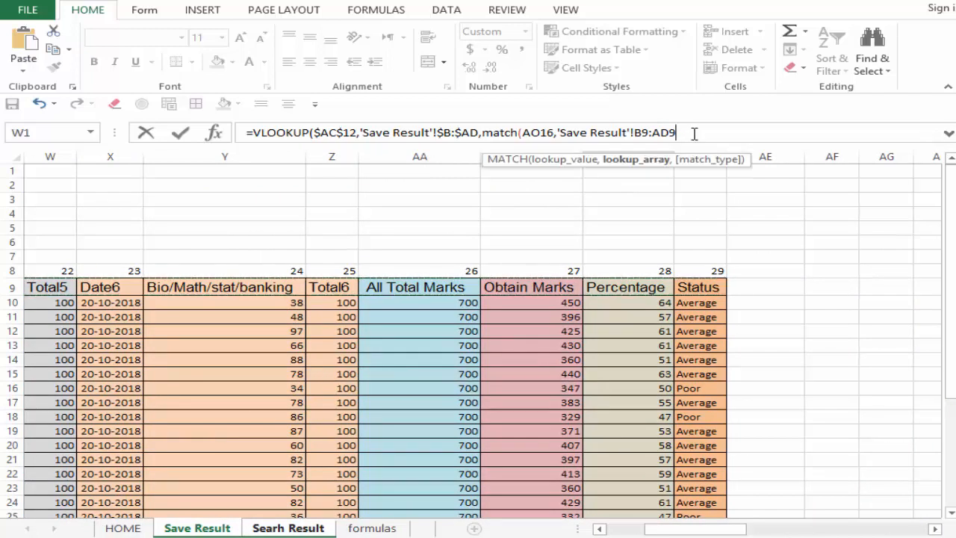
{"action": "left_click_drag", "start_coordinate": [666, 133], "coordinate": [636, 134]}
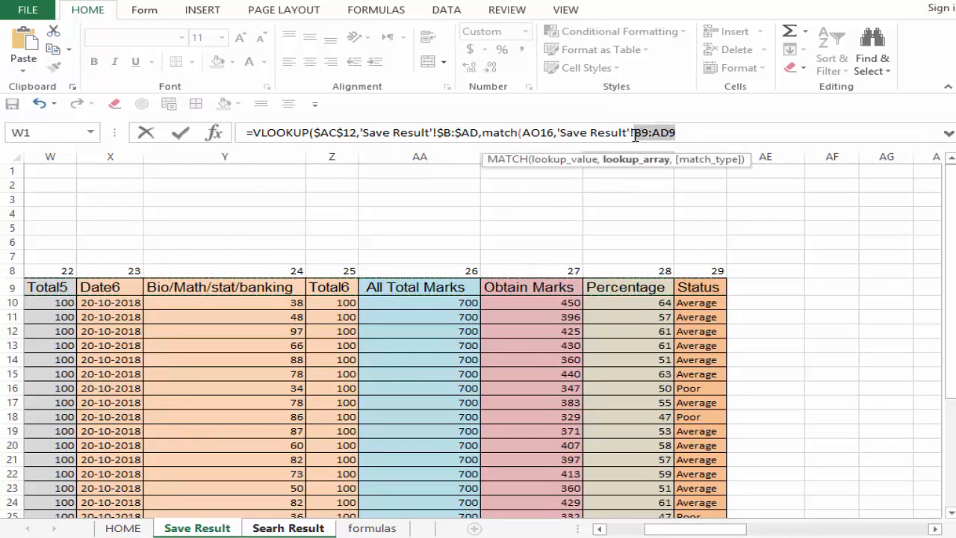
{"action": "key", "text": "F4"}
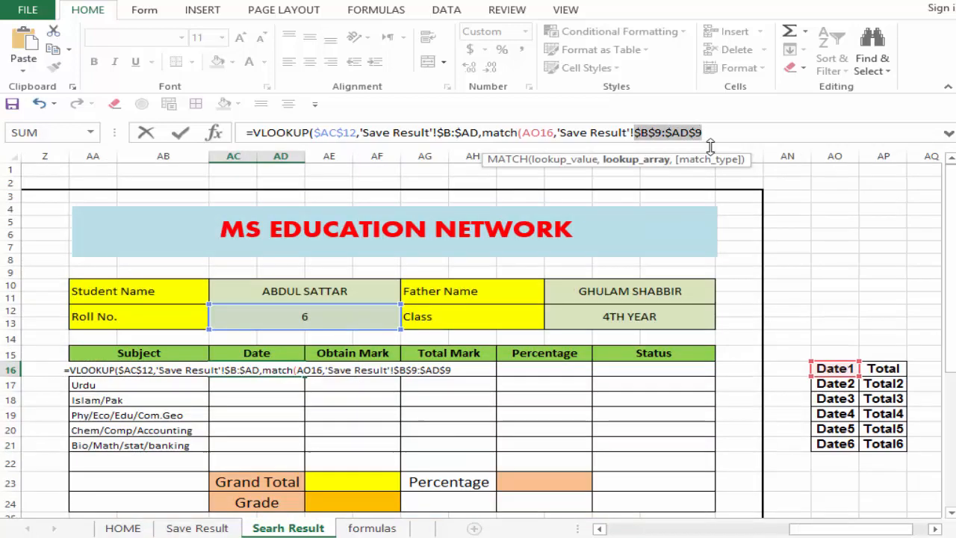
{"action": "left_click", "coordinate": [713, 137]}
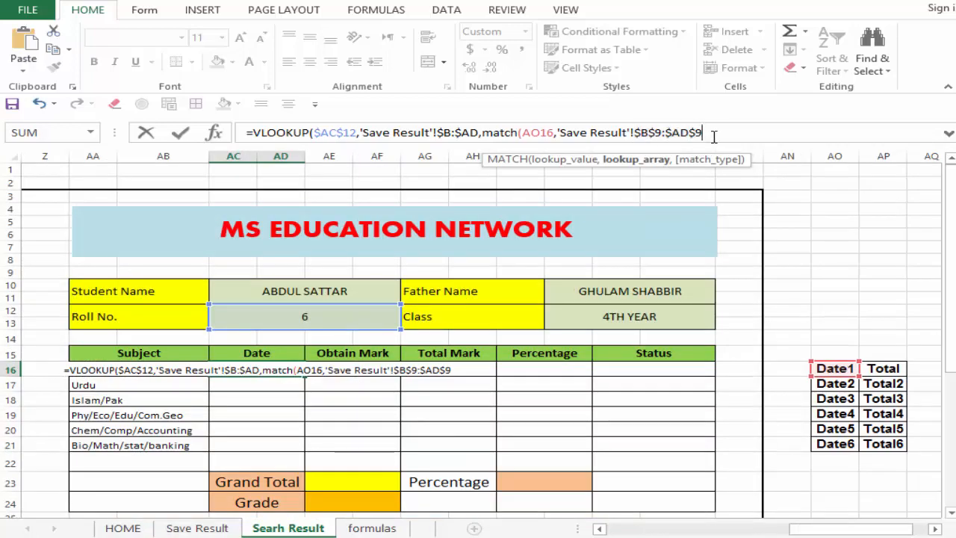
{"action": "type", "text": ","}
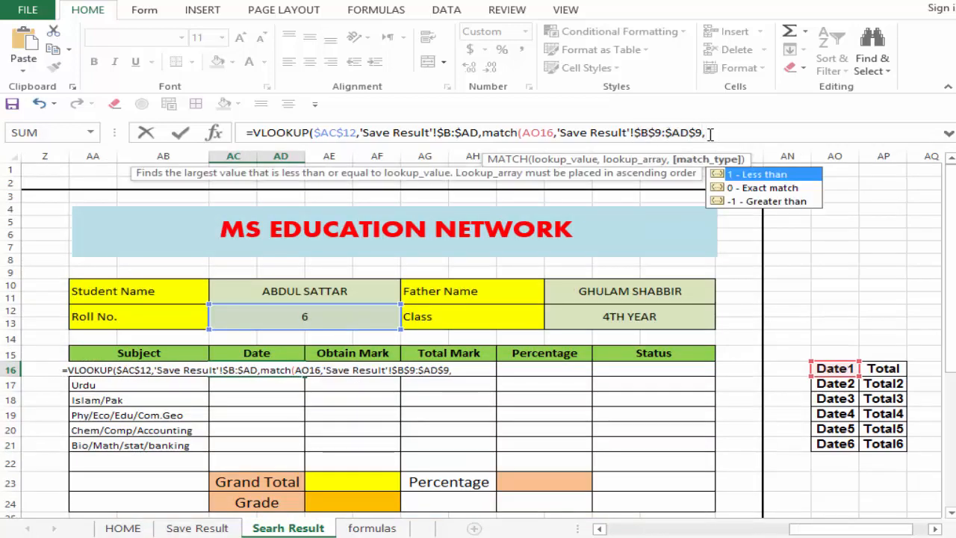
{"action": "type", "text": "0)"}
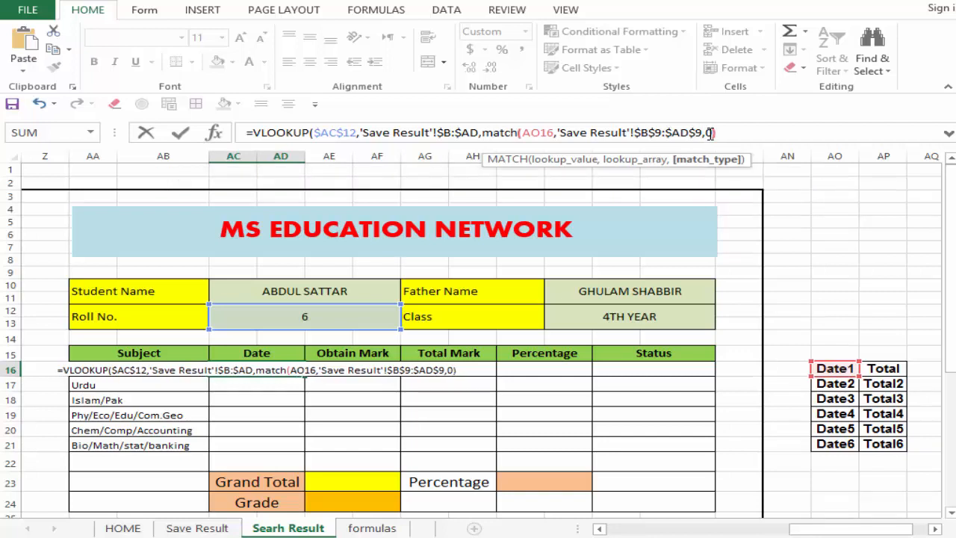
{"action": "type", "text": ",0"}
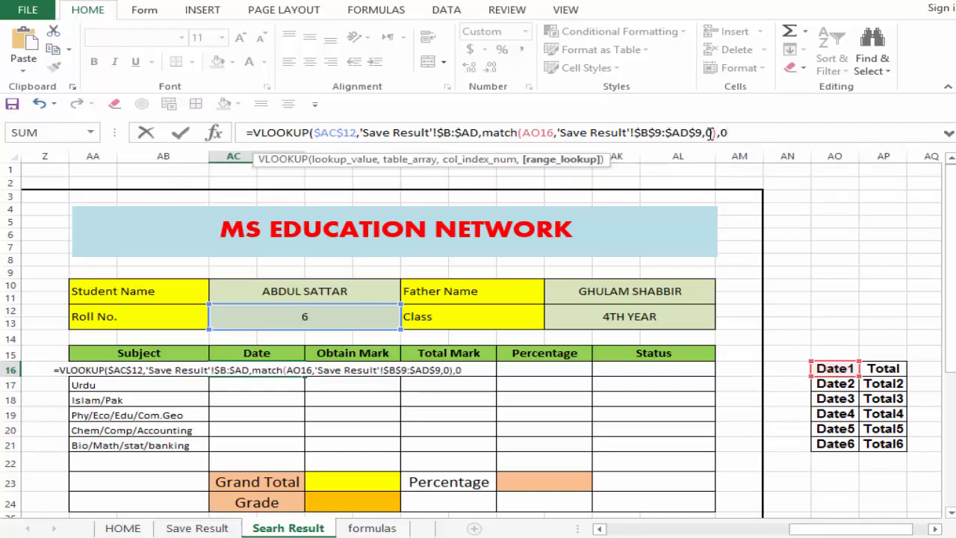
{"action": "type", "text": ")"}
Step: Finish the English Date formula in AC16 with match type 0 for MATCH and range lookup 0 for VLOOKUP
{"action": "key", "text": "Return"}
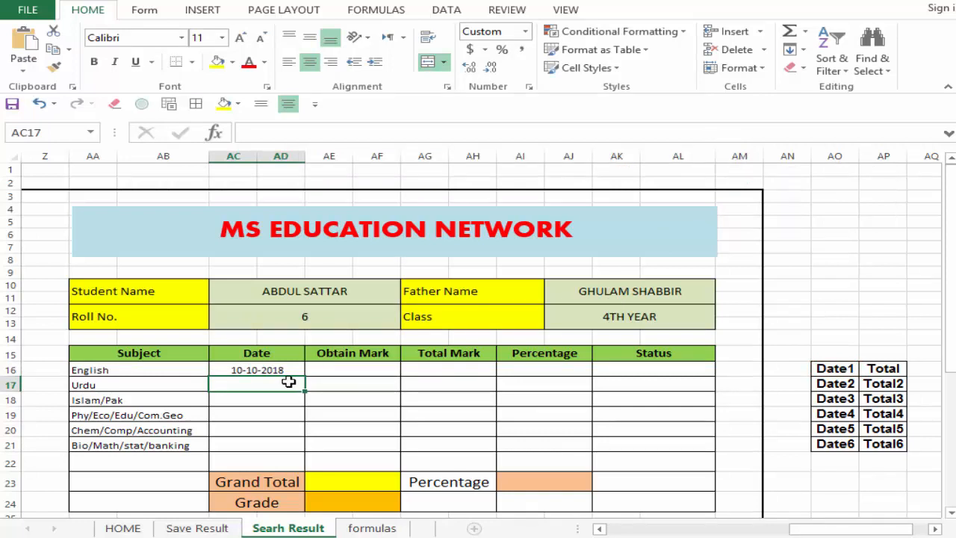
Step: Fill the English Date formula from AC16 down through the Bio/Math/stat/banking row, AC21
{"action": "left_click", "coordinate": [254, 368]}
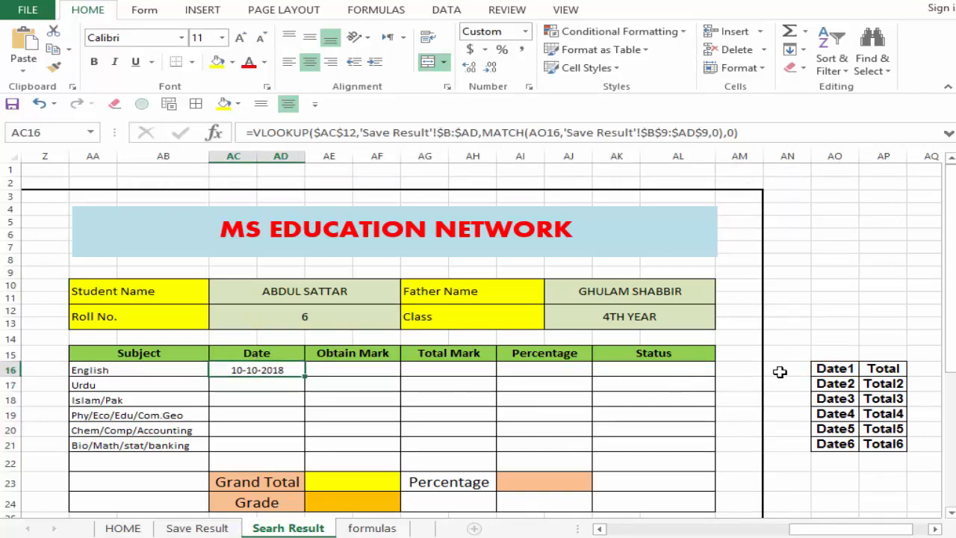
{"action": "left_click", "coordinate": [829, 367]}
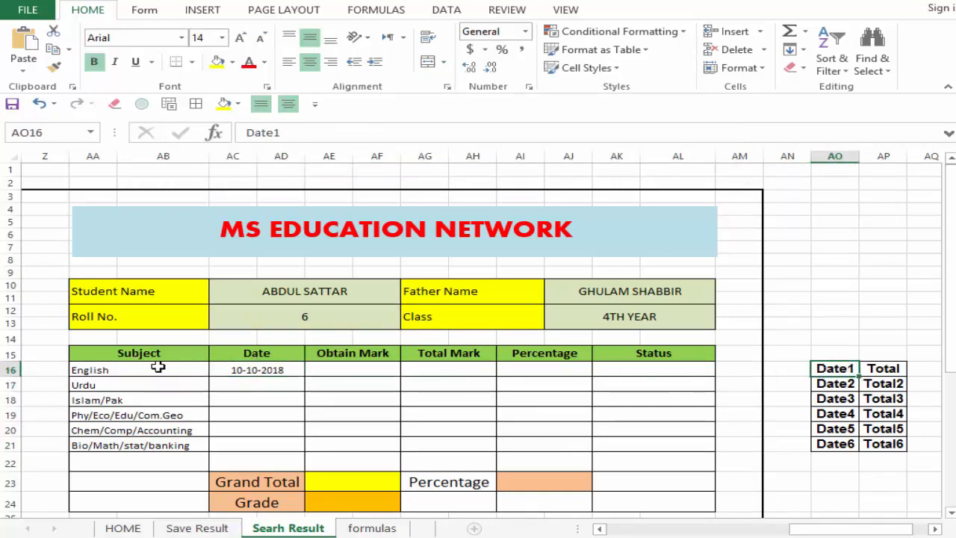
{"action": "left_click", "coordinate": [261, 370]}
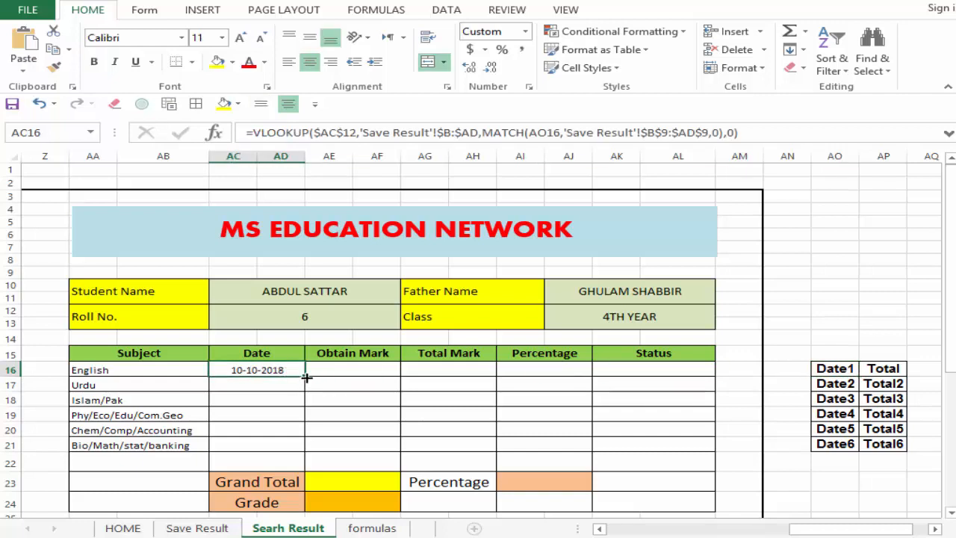
{"action": "left_click_drag", "start_coordinate": [306, 381], "coordinate": [294, 446]}
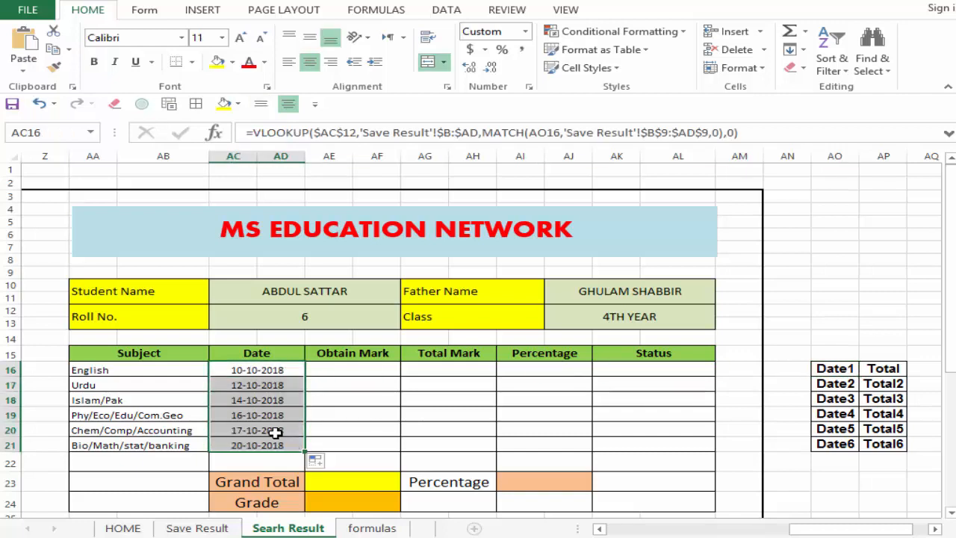
Step: Check the filled Date formulas and their shifting MATCH references for the subjects in rows 17 to 21
{"action": "left_click", "coordinate": [277, 431]}
{"action": "left_click", "coordinate": [142, 414]}
{"action": "left_click", "coordinate": [262, 416]}
{"action": "left_click", "coordinate": [253, 399]}
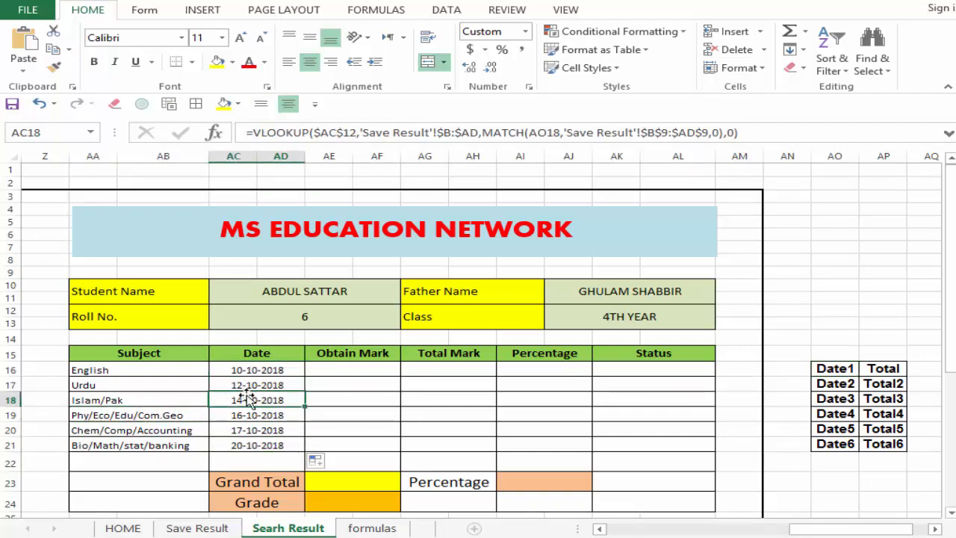
{"action": "left_click", "coordinate": [256, 417]}
{"action": "left_click", "coordinate": [255, 432]}
{"action": "left_click", "coordinate": [252, 444]}
{"action": "left_click", "coordinate": [260, 401]}
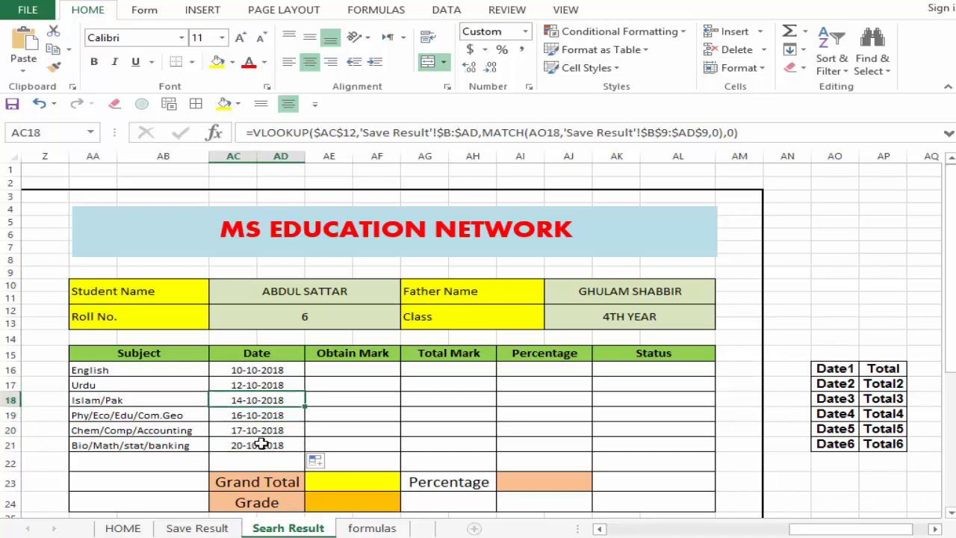
{"action": "key", "text": "ctrl+Down"}
{"action": "left_click", "coordinate": [259, 386]}
{"action": "left_click", "coordinate": [256, 458]}
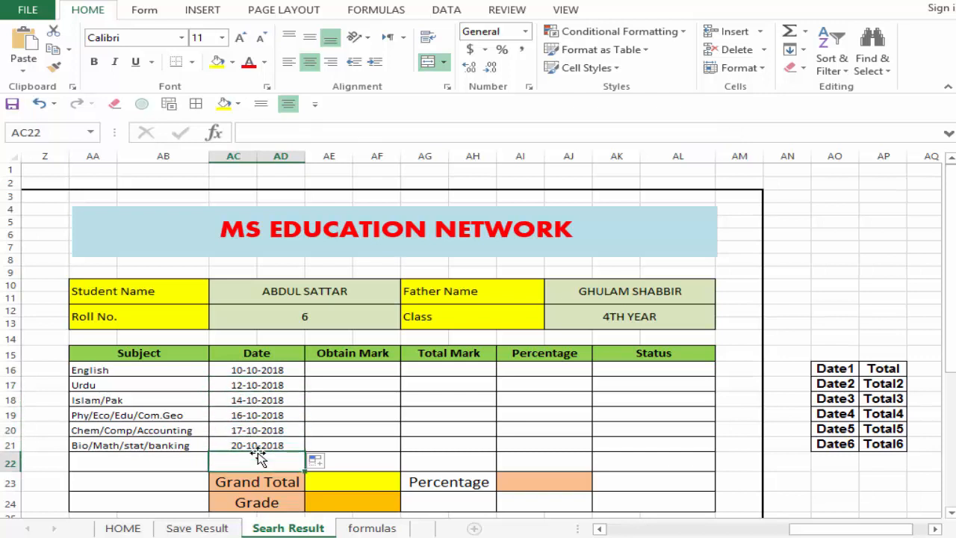
Step: Copy the full VLOOKUP and MATCH formula text from the English Date cell AC16
{"action": "left_click", "coordinate": [367, 368]}
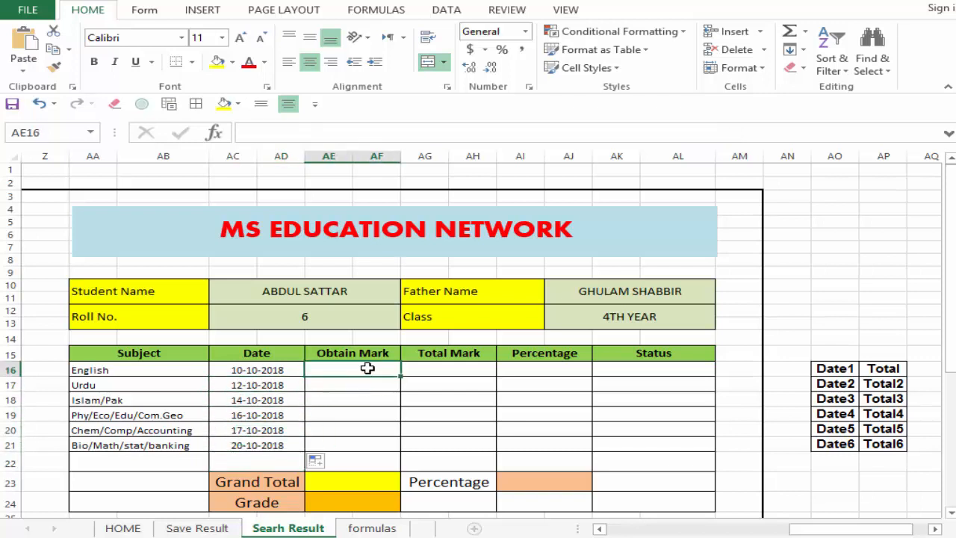
{"action": "left_click", "coordinate": [276, 370]}
{"action": "left_click_drag", "start_coordinate": [759, 134], "coordinate": [280, 116]}
{"action": "right_click", "coordinate": [276, 136]}
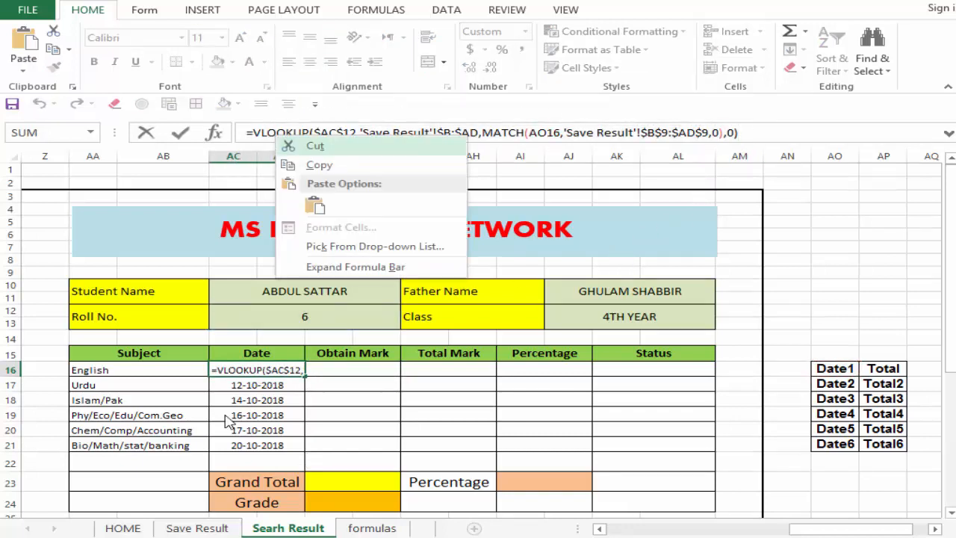
{"action": "left_click", "coordinate": [342, 164]}
{"action": "key", "text": "Return"}
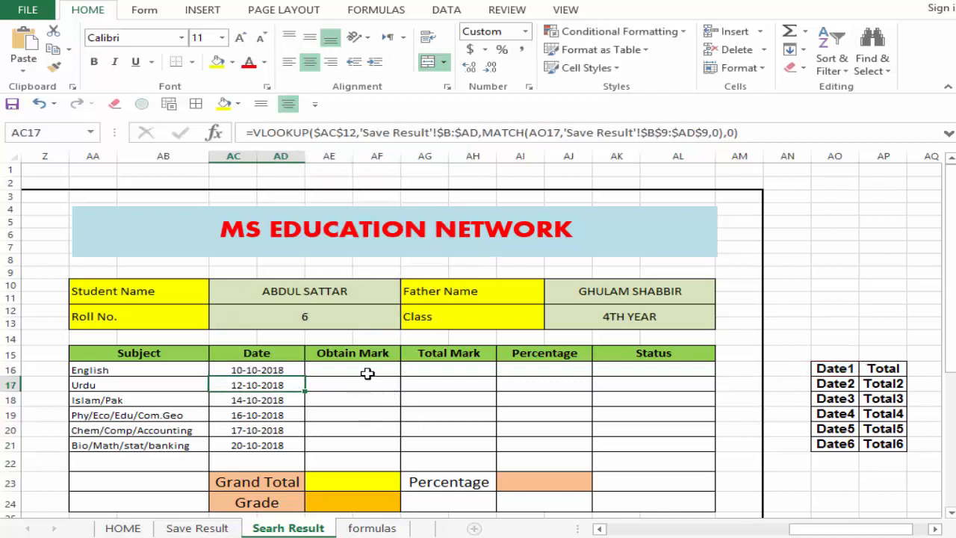
Step: Paste the copied formula into the English Obtain Mark cell AE16 and remove its MATCH lookup value AO16
{"action": "left_click", "coordinate": [366, 371]}
{"action": "left_click", "coordinate": [381, 135]}
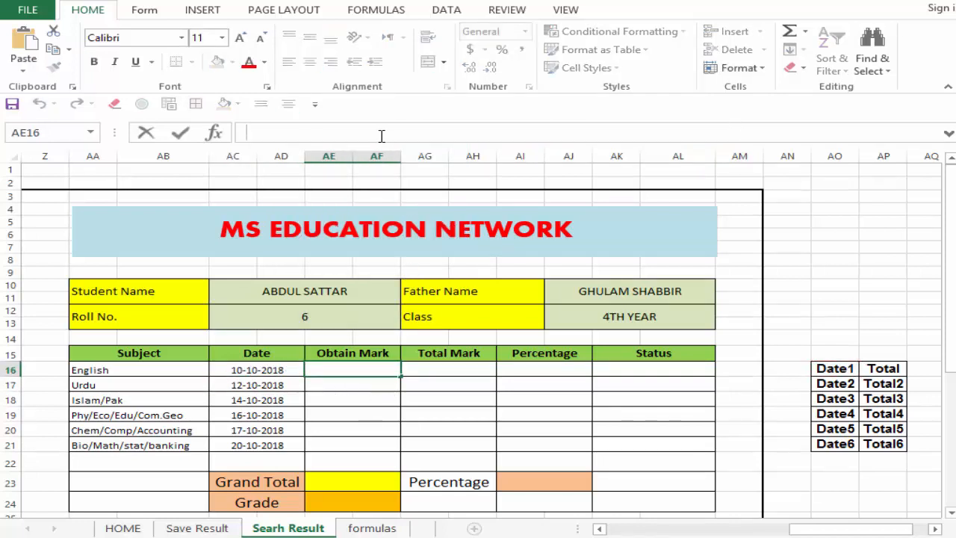
{"action": "key", "text": "ctrl+v"}
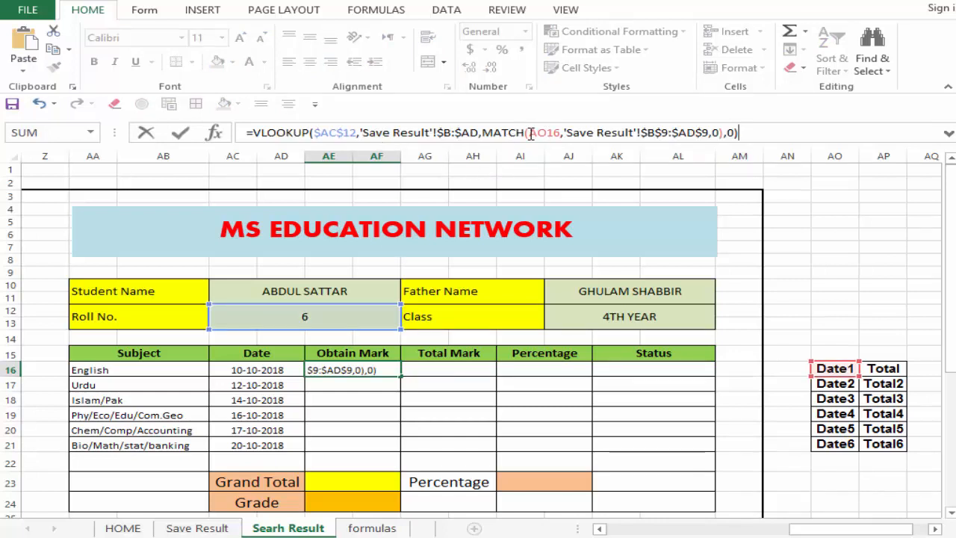
{"action": "left_click_drag", "start_coordinate": [559, 134], "coordinate": [560, 134]}
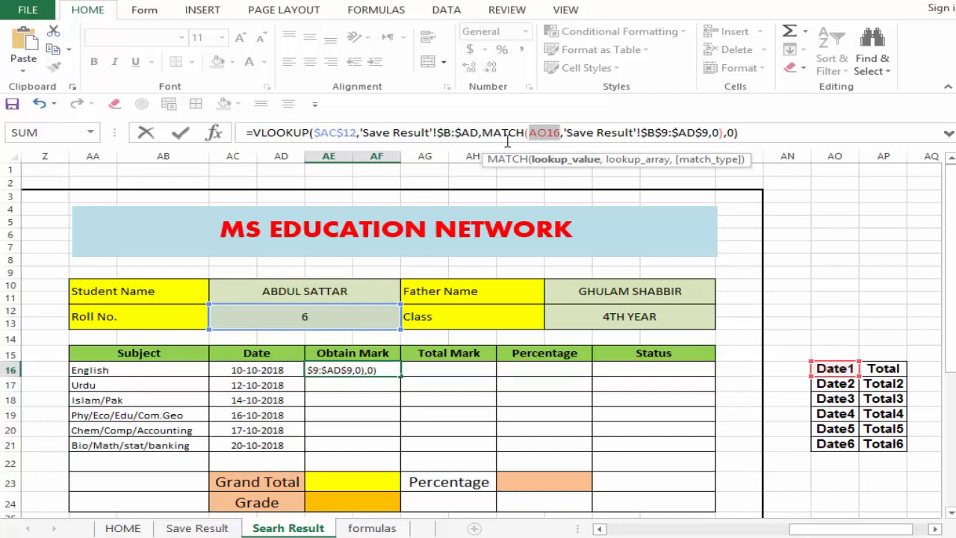
{"action": "left_click", "coordinate": [555, 134]}
{"action": "key", "text": "BackSpace"}
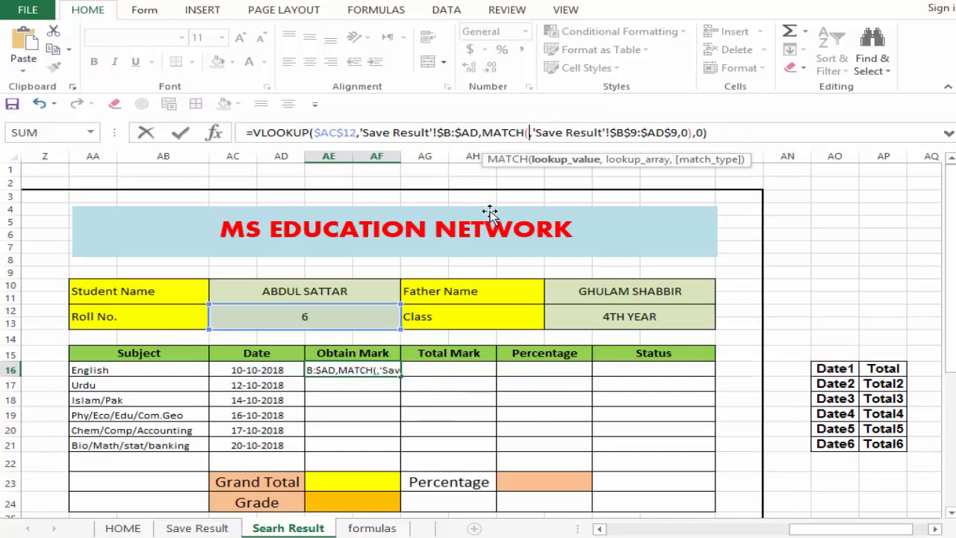
Step: Set the MATCH lookup value in AE16 to the English subject cell AA16 and fill the formula down through AE21
{"action": "left_click", "coordinate": [139, 370]}
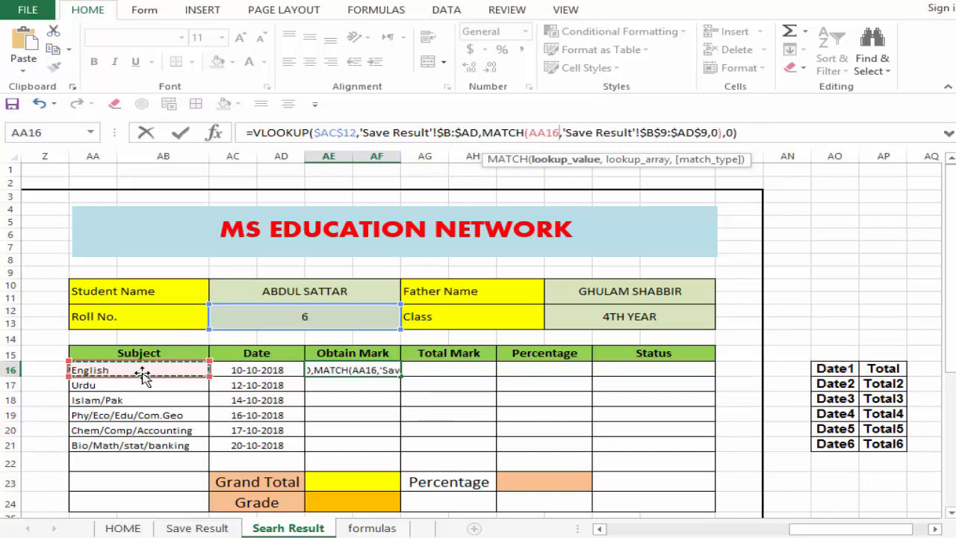
{"action": "key", "text": "Return"}
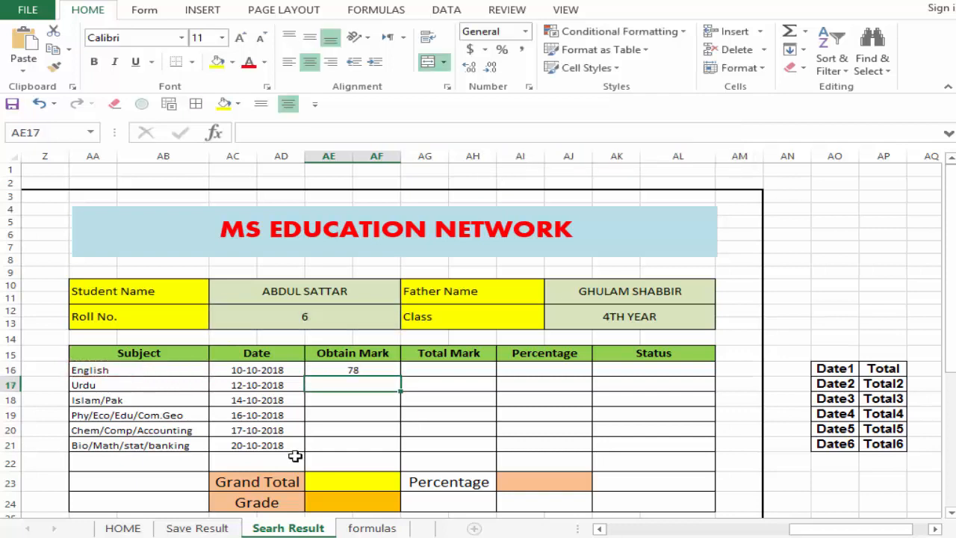
{"action": "left_click", "coordinate": [374, 369]}
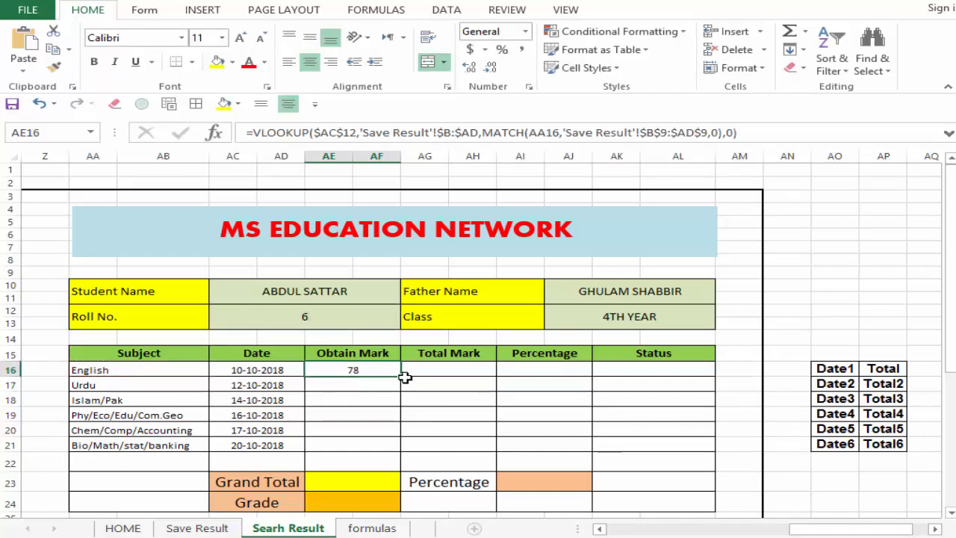
{"action": "left_click_drag", "start_coordinate": [402, 384], "coordinate": [389, 450]}
Step: Compare the Obtain Mark formulas with the Subject and Date cells in rows 16 to 19
{"action": "left_click", "coordinate": [372, 418]}
{"action": "left_click", "coordinate": [139, 368]}
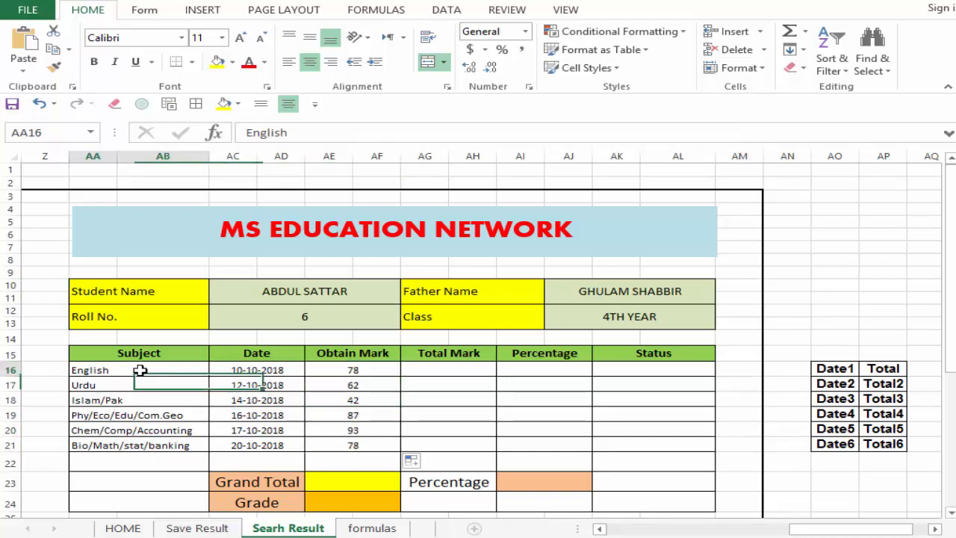
{"action": "left_click", "coordinate": [143, 419]}
{"action": "left_click", "coordinate": [251, 374]}
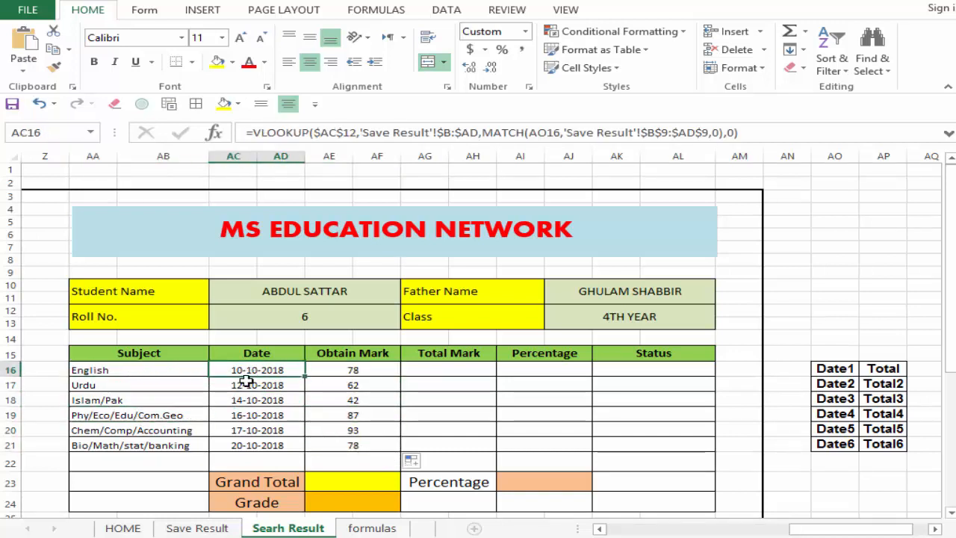
{"action": "left_click", "coordinate": [351, 371]}
{"action": "left_click", "coordinate": [286, 386]}
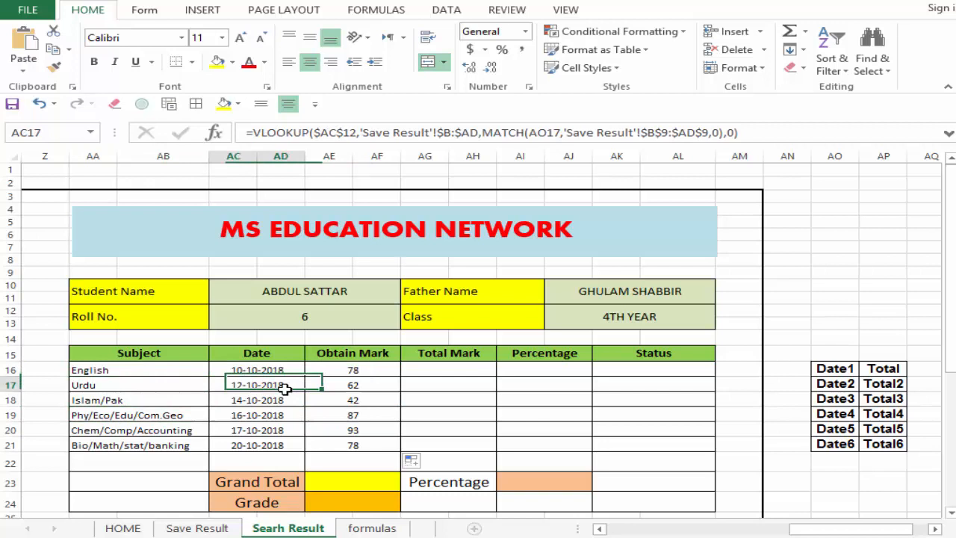
{"action": "left_click", "coordinate": [352, 384]}
{"action": "left_click", "coordinate": [296, 413]}
{"action": "left_click", "coordinate": [331, 420]}
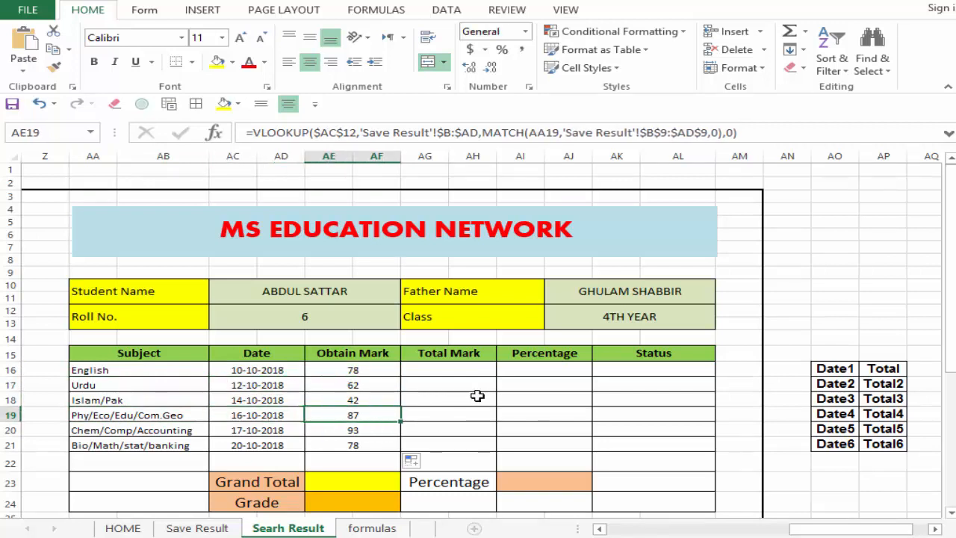
Step: Examine the Date and Total column headers in row 9 of the Save Result sheet
{"action": "left_click", "coordinate": [463, 368]}
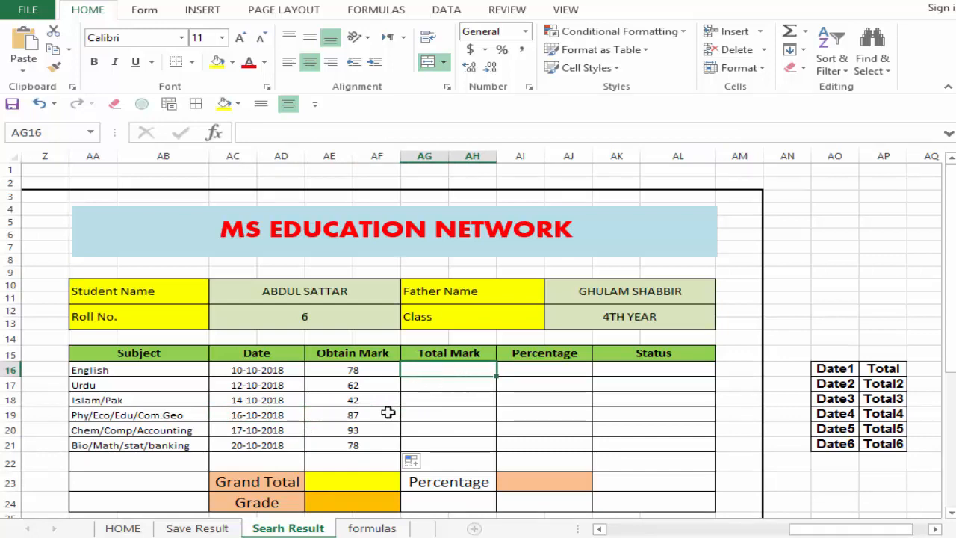
{"action": "left_click", "coordinate": [197, 528]}
{"action": "left_click", "coordinate": [331, 287]}
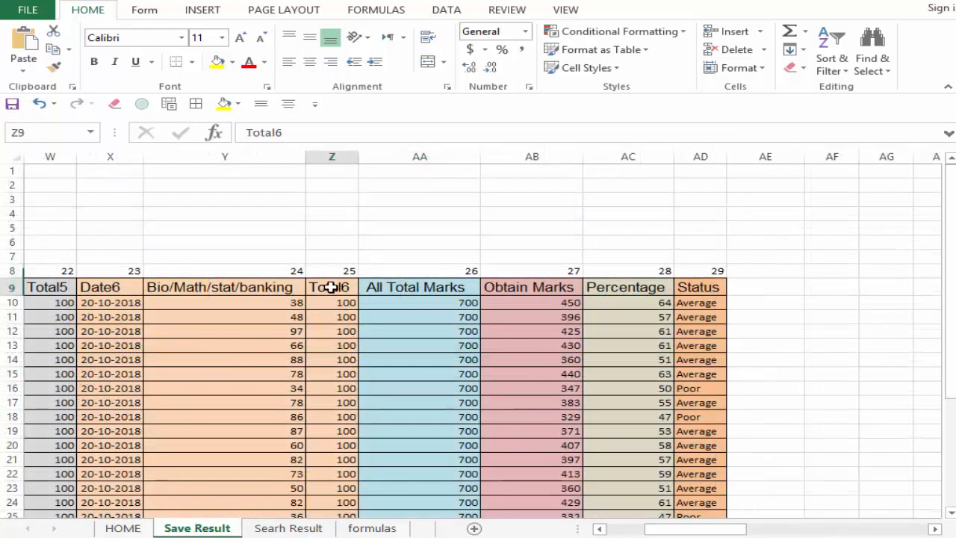
{"action": "left_click", "coordinate": [111, 287]}
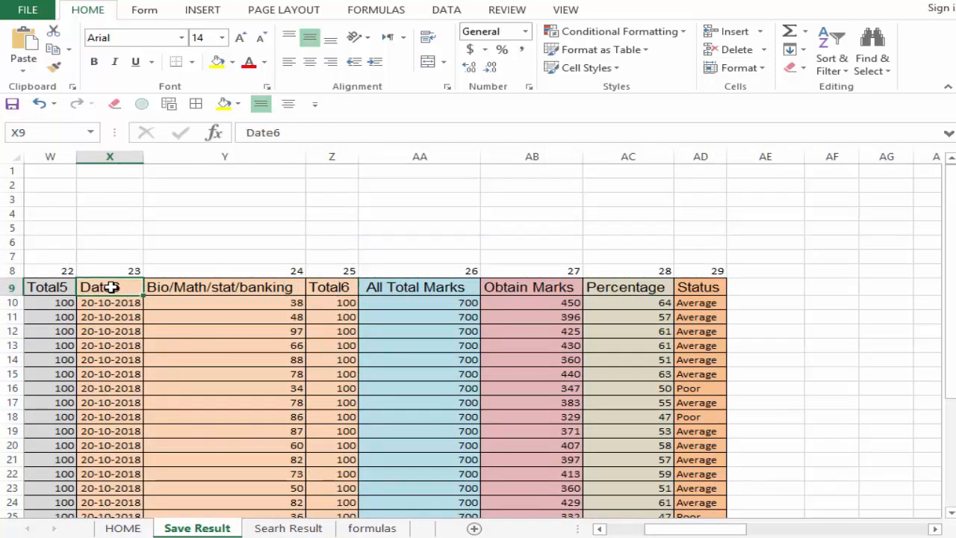
{"action": "left_click_drag", "start_coordinate": [670, 535], "coordinate": [655, 535]}
{"action": "left_click", "coordinate": [135, 290]}
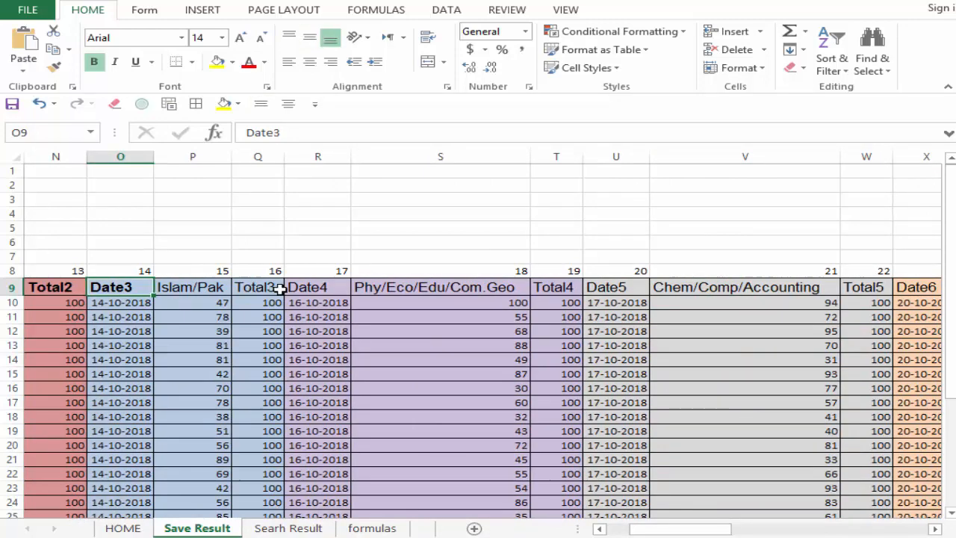
{"action": "left_click", "coordinate": [277, 288]}
{"action": "left_click", "coordinate": [303, 288]}
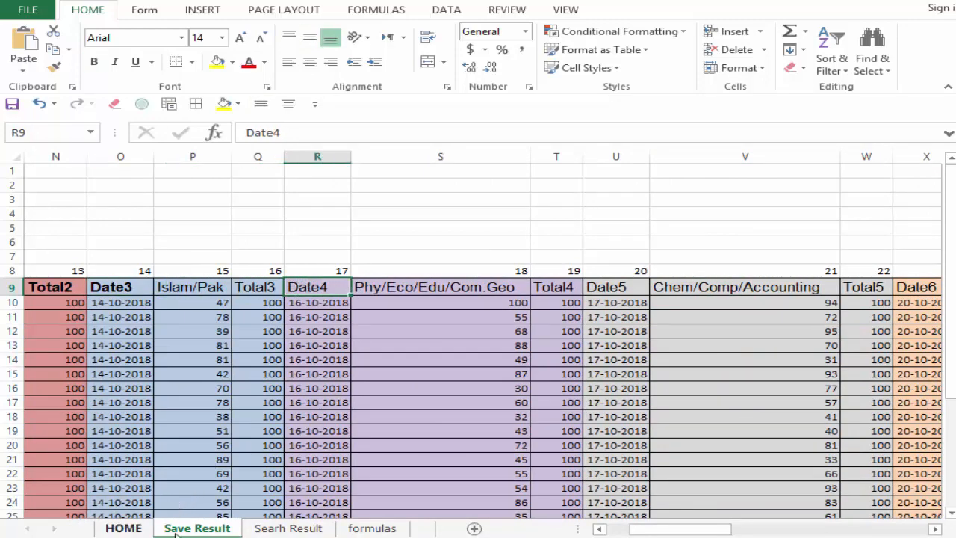
Step: Return to the Searh Result sheet and check the helper labels Total through Total6 in AP16:AP21
{"action": "left_click", "coordinate": [299, 528]}
{"action": "left_click", "coordinate": [876, 369]}
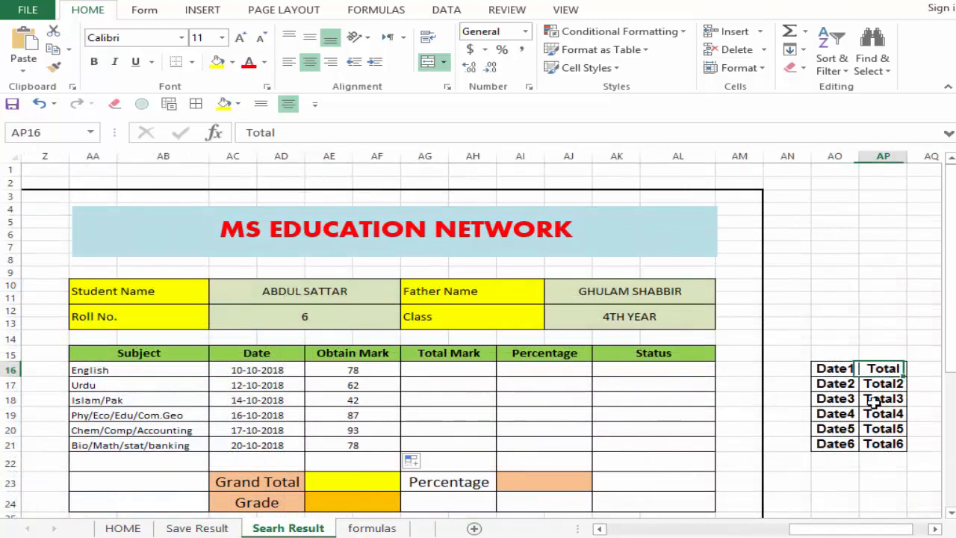
{"action": "left_click", "coordinate": [881, 449]}
{"action": "left_click", "coordinate": [881, 374]}
{"action": "left_click_drag", "start_coordinate": [881, 376], "coordinate": [883, 445]}
{"action": "left_click", "coordinate": [875, 368]}
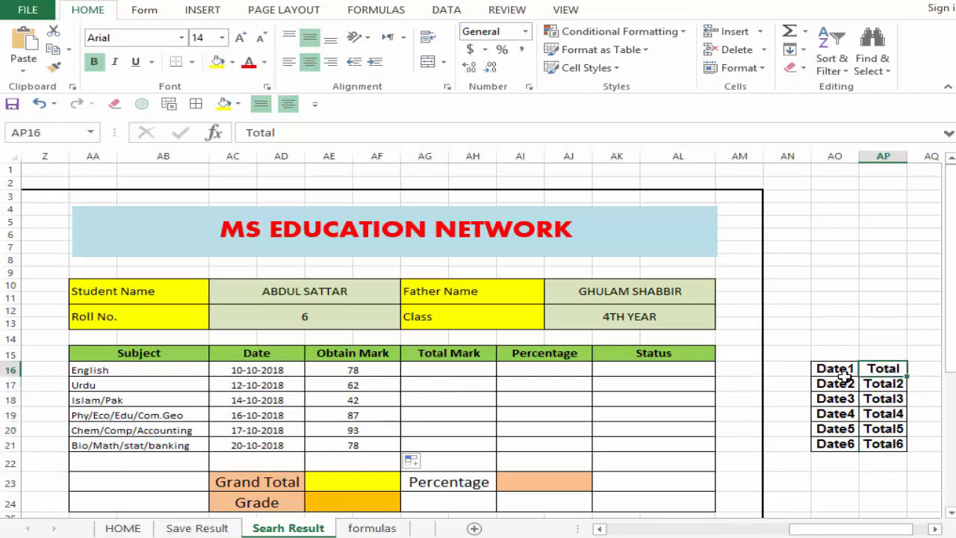
Step: Copy the entire formula text of the English Date cell AC16 again for reuse in the Total Mark column
{"action": "left_click", "coordinate": [257, 370]}
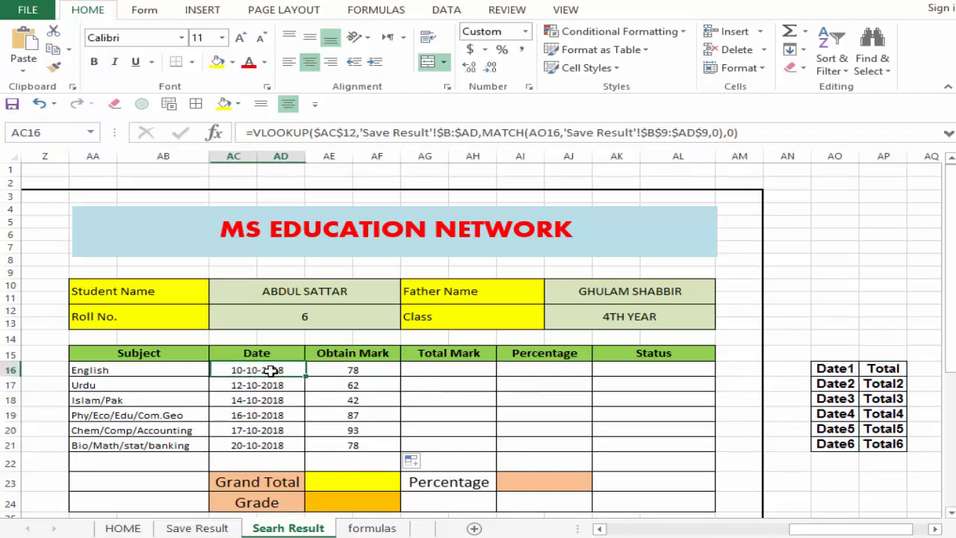
{"action": "left_click", "coordinate": [293, 133]}
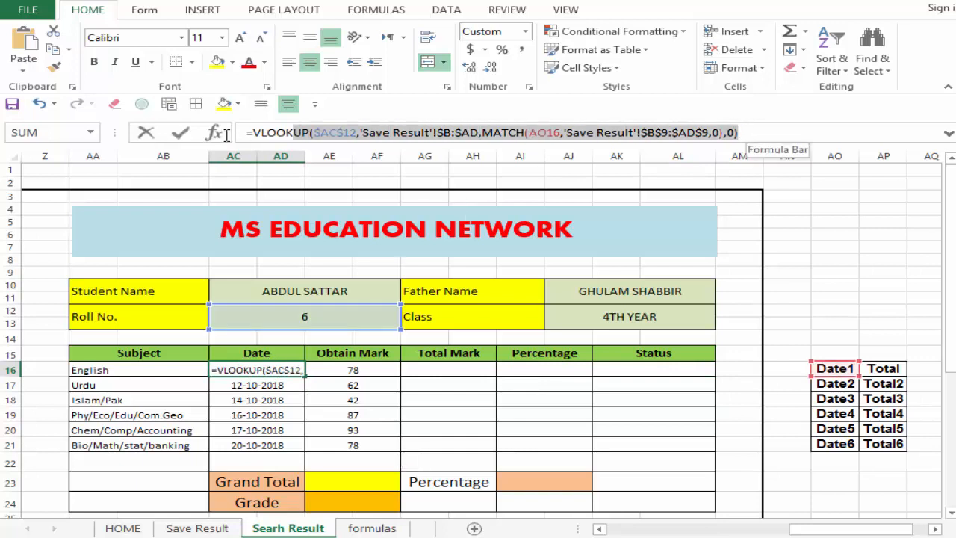
{"action": "right_click", "coordinate": [293, 136]}
{"action": "left_click", "coordinate": [314, 167]}
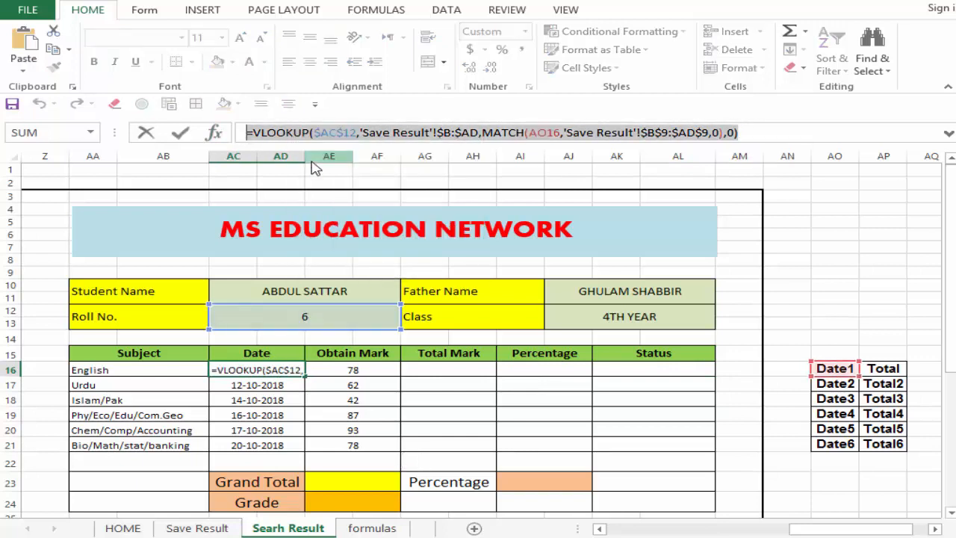
{"action": "key", "text": "Return"}
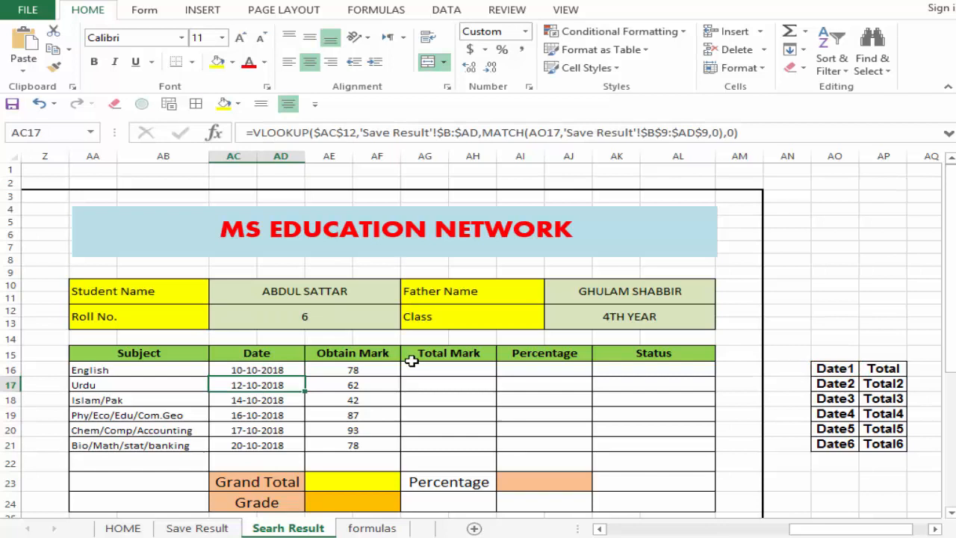
Step: Paste the copied lookup formula into the English Total Mark cell AG16 and change its MATCH lookup value to AP16
{"action": "left_click", "coordinate": [456, 370]}
{"action": "left_click", "coordinate": [404, 133]}
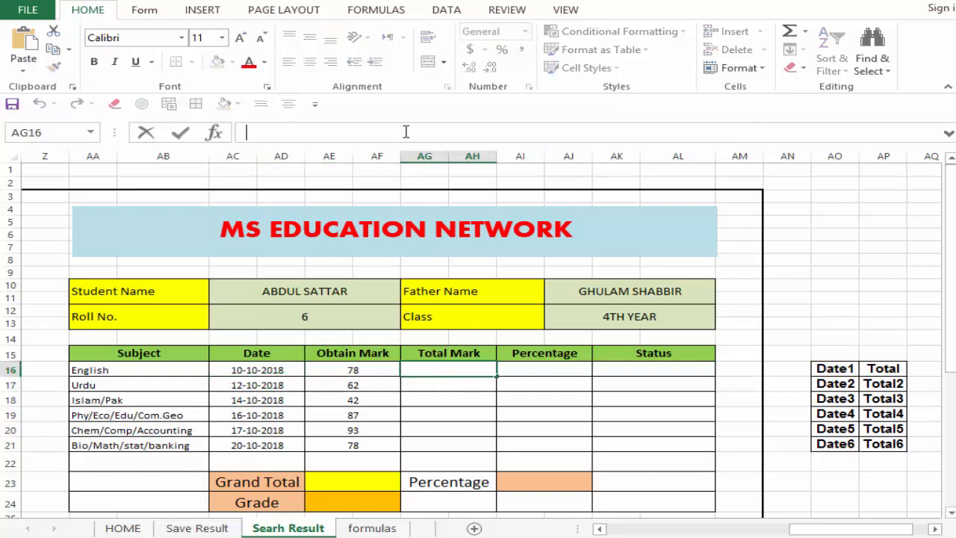
{"action": "key", "text": "ctrl+v"}
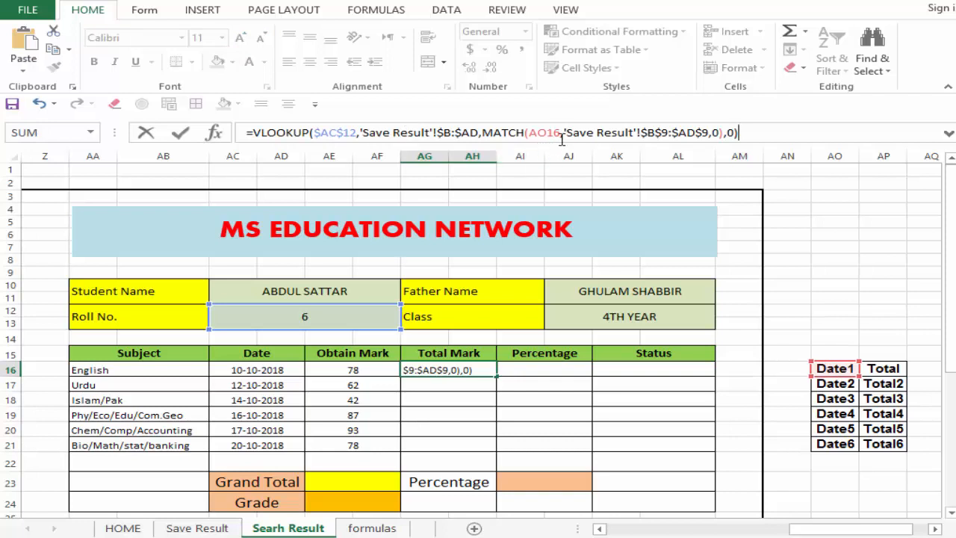
{"action": "left_click_drag", "start_coordinate": [552, 135], "coordinate": [540, 134]}
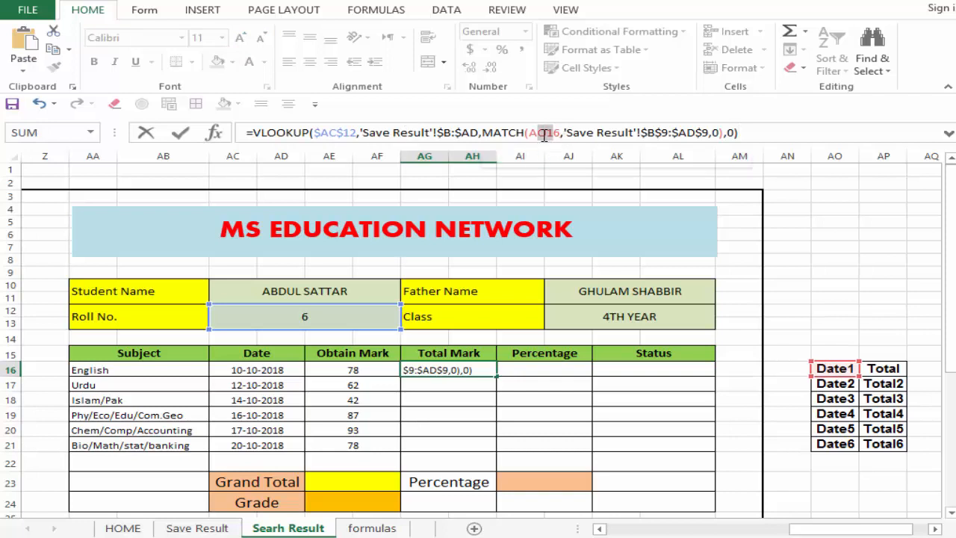
{"action": "left_click", "coordinate": [560, 133]}
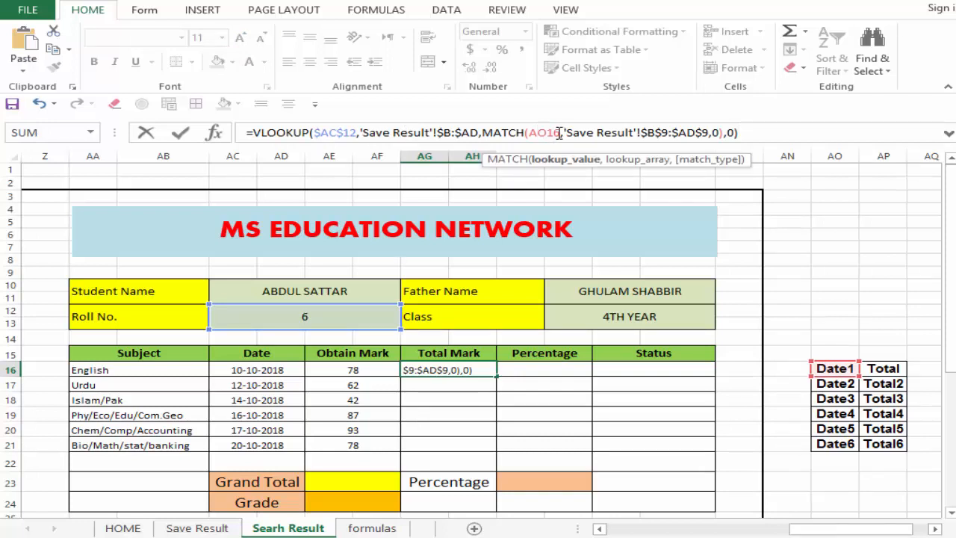
{"action": "left_click", "coordinate": [536, 133], "text": "shift"}
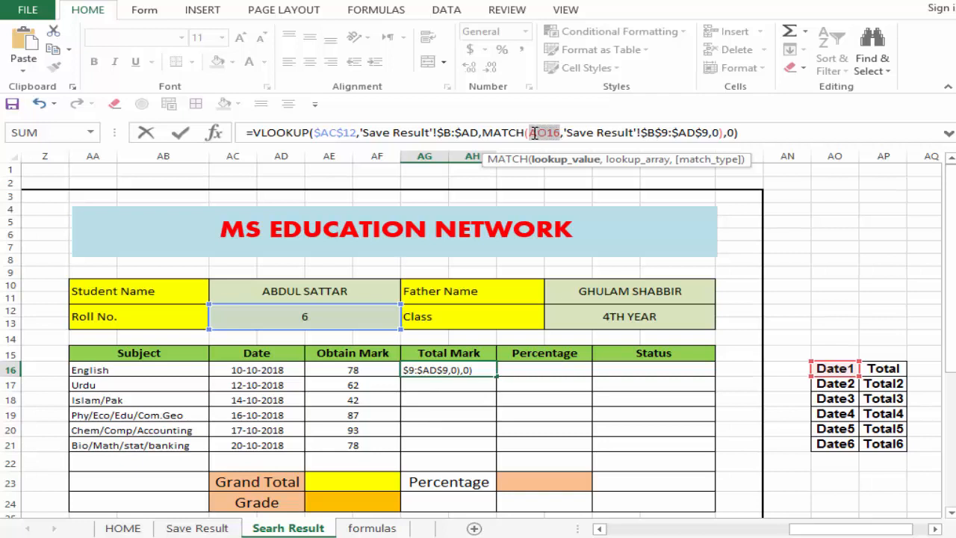
{"action": "left_click", "coordinate": [883, 368]}
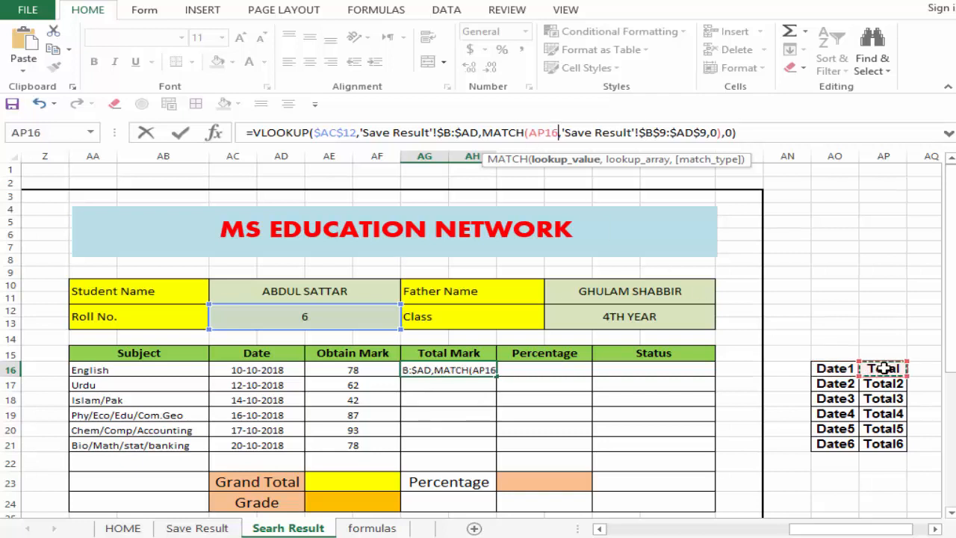
{"action": "key", "text": "Return"}
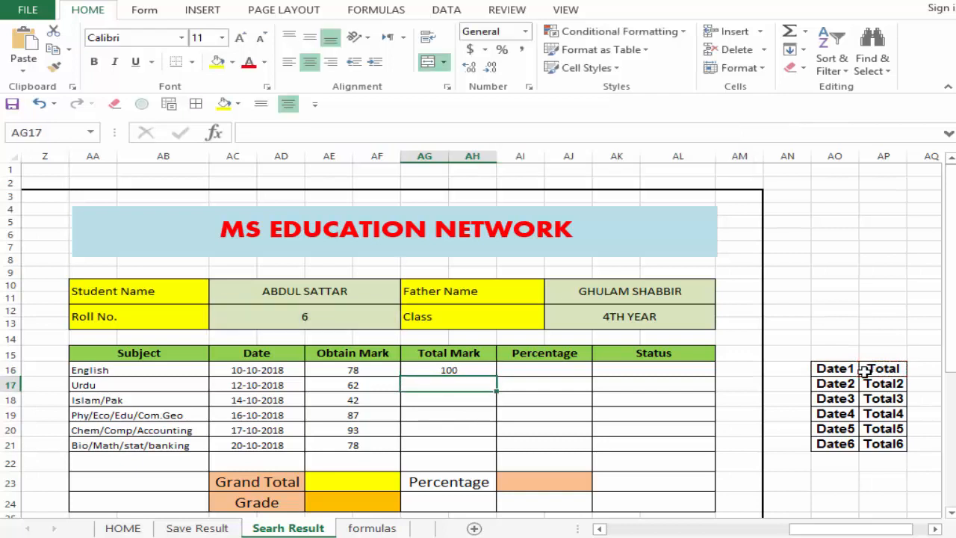
Step: Fill the Total Mark formula from AG16 down through the Bio/Math/stat/banking row, AG21
{"action": "left_click", "coordinate": [448, 369]}
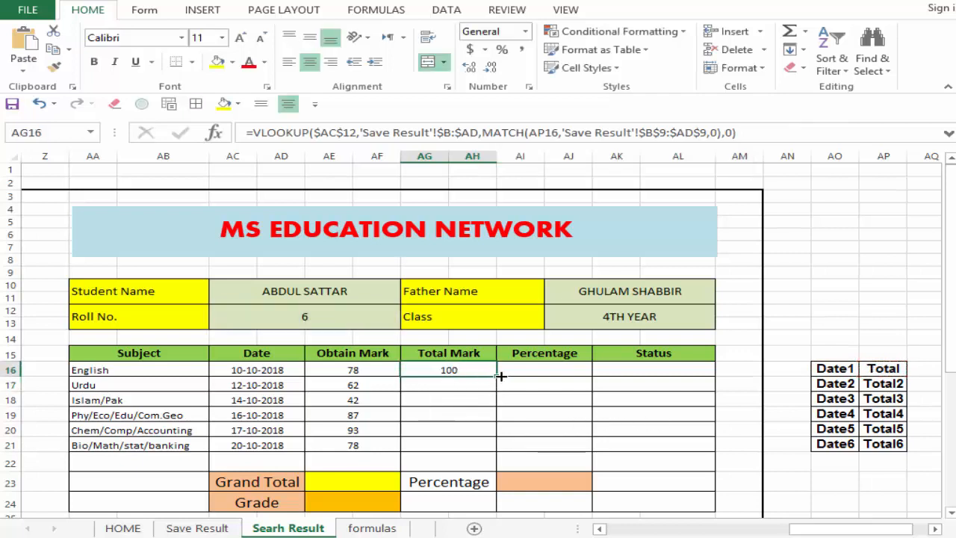
{"action": "left_click_drag", "start_coordinate": [497, 377], "coordinate": [497, 452]}
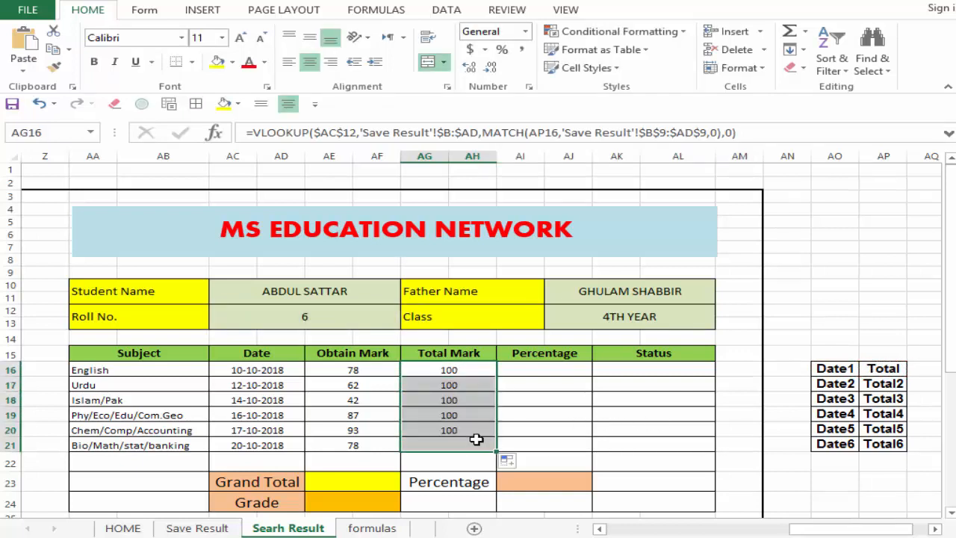
{"action": "left_click", "coordinate": [475, 442]}
{"action": "left_click_drag", "start_coordinate": [477, 367], "coordinate": [471, 442]}
Step: Enter the English percentage formula =(AE16/AG16)*100 in AI16, dividing Obtain Mark by Total Mark
{"action": "left_click", "coordinate": [537, 370]}
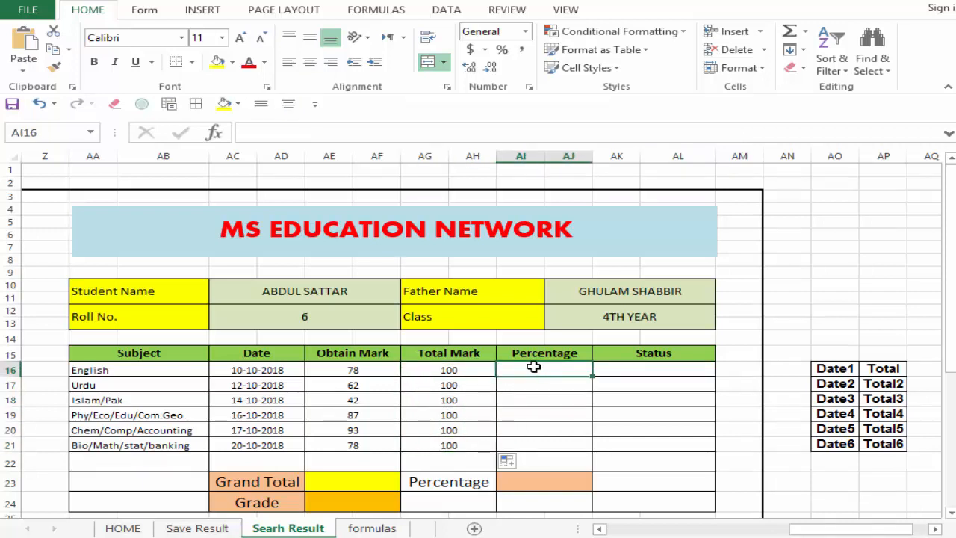
{"action": "left_click_drag", "start_coordinate": [338, 367], "coordinate": [499, 372]}
{"action": "left_click", "coordinate": [524, 371]}
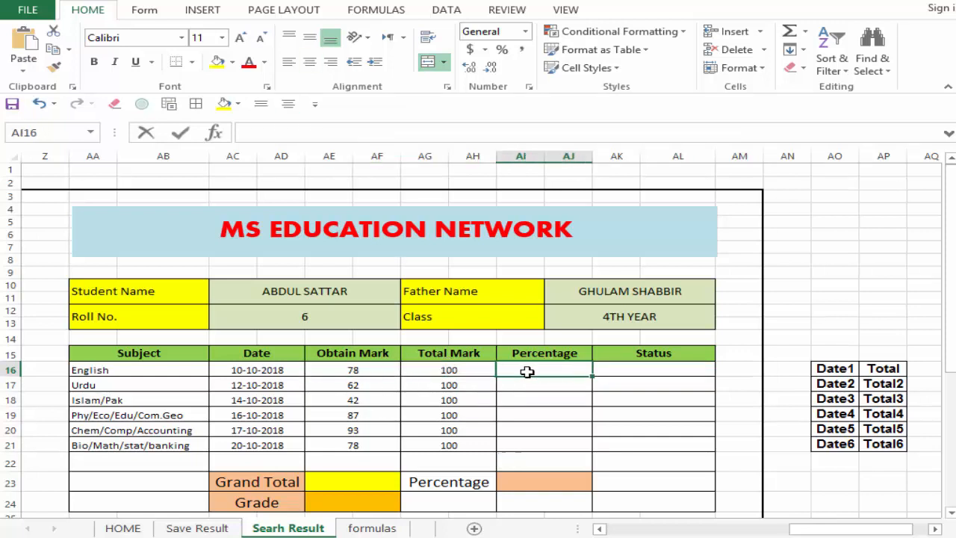
{"action": "type", "text": "="}
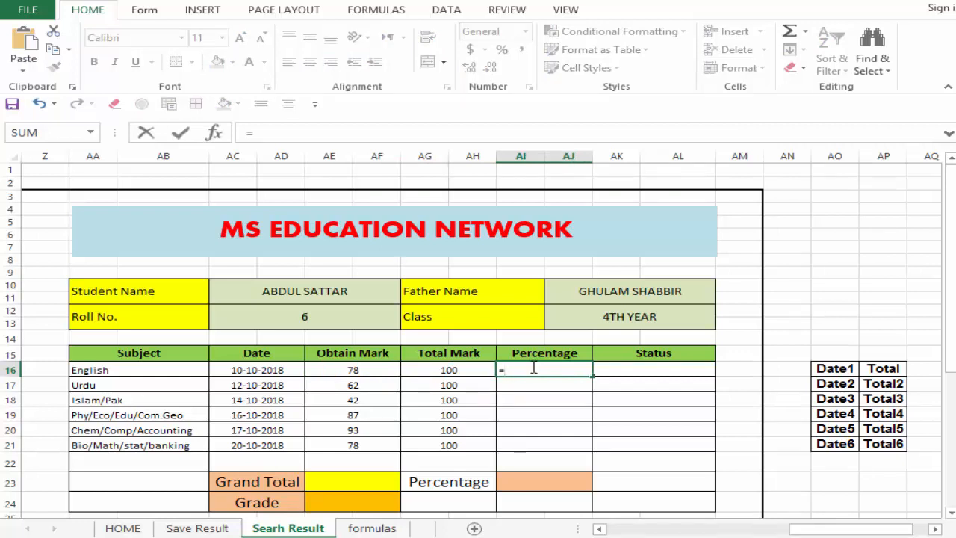
{"action": "type", "text": "("}
{"action": "left_click", "coordinate": [359, 371]}
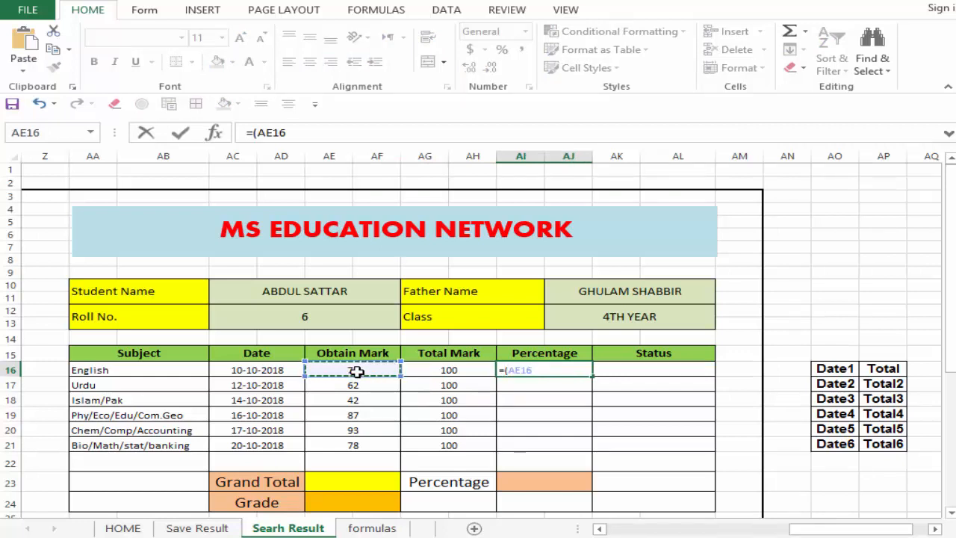
{"action": "type", "text": "/"}
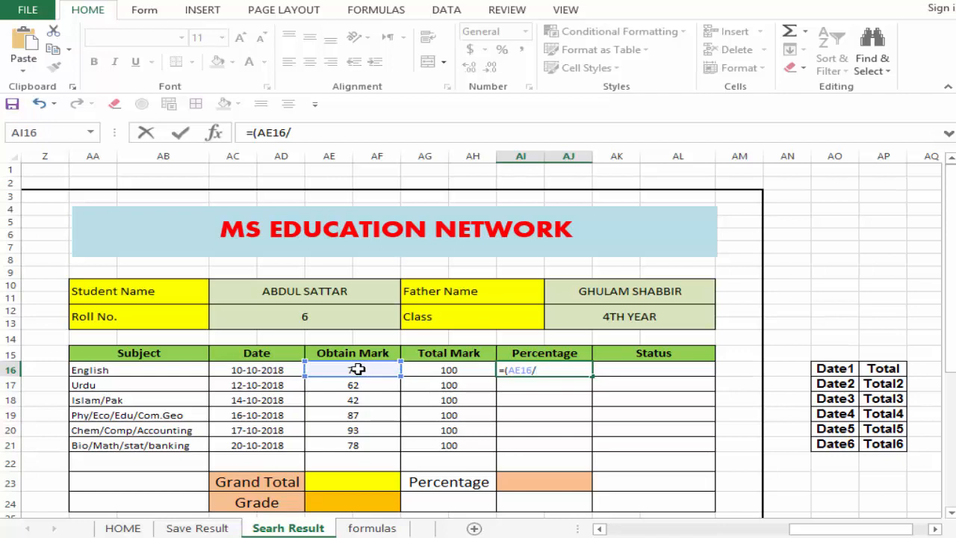
{"action": "left_click", "coordinate": [446, 371]}
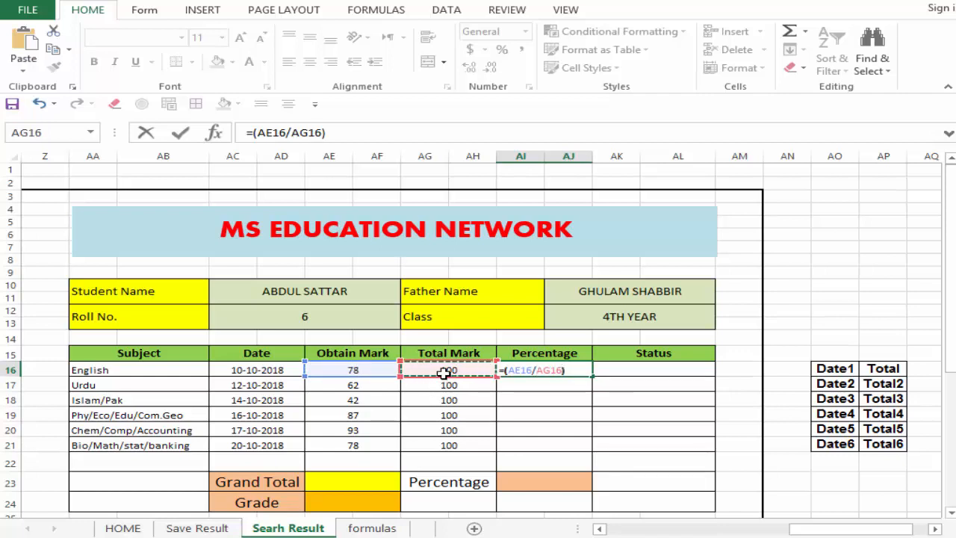
{"action": "type", "text": ")"}
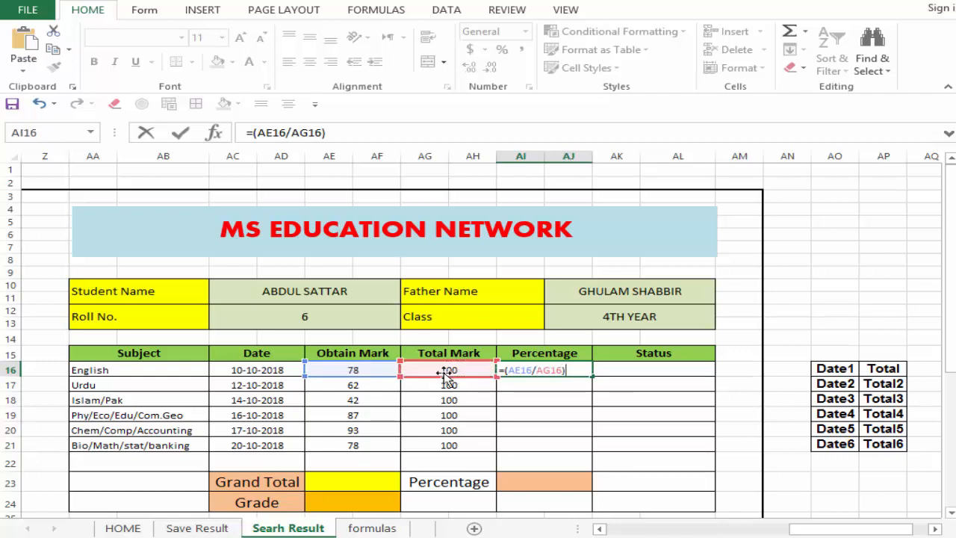
{"action": "type", "text": "*100"}
{"action": "key", "text": "Return"}
Step: Fill the Percentage formula from AI16 down to AI21 for the remaining subjects
{"action": "left_click", "coordinate": [567, 369]}
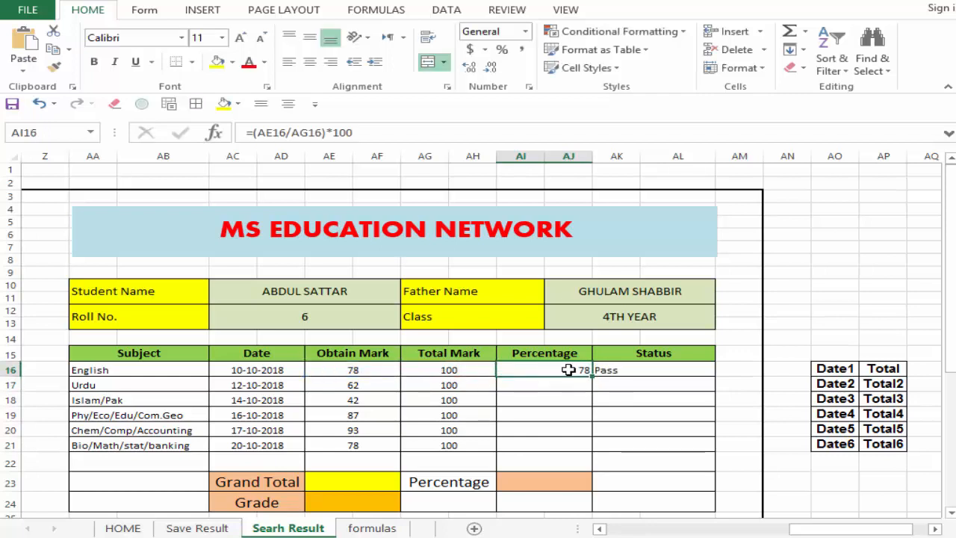
{"action": "left_click", "coordinate": [637, 367]}
{"action": "left_click", "coordinate": [645, 390]}
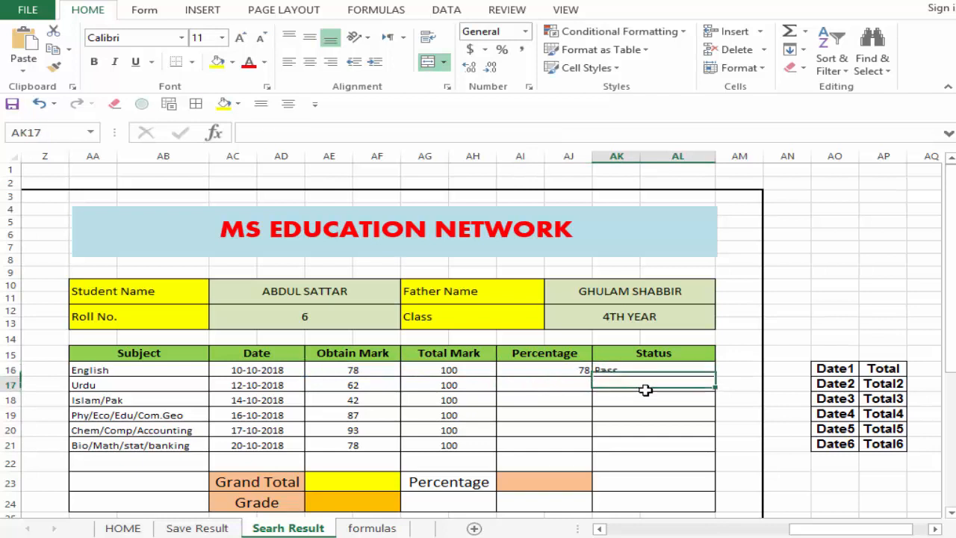
{"action": "left_click", "coordinate": [653, 371]}
{"action": "left_click", "coordinate": [575, 369]}
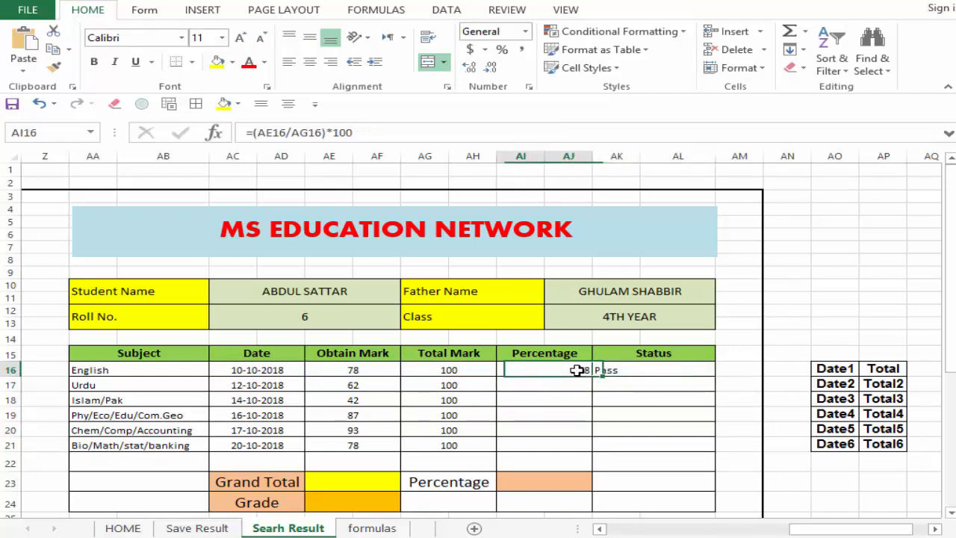
{"action": "left_click_drag", "start_coordinate": [592, 377], "coordinate": [574, 447]}
{"action": "left_click", "coordinate": [579, 430]}
{"action": "left_click_drag", "start_coordinate": [566, 388], "coordinate": [560, 430]}
{"action": "left_click", "coordinate": [548, 400]}
{"action": "left_click", "coordinate": [557, 445]}
Step: Clear the existing contents of the Status column from AK16 to AK21
{"action": "left_click", "coordinate": [623, 369]}
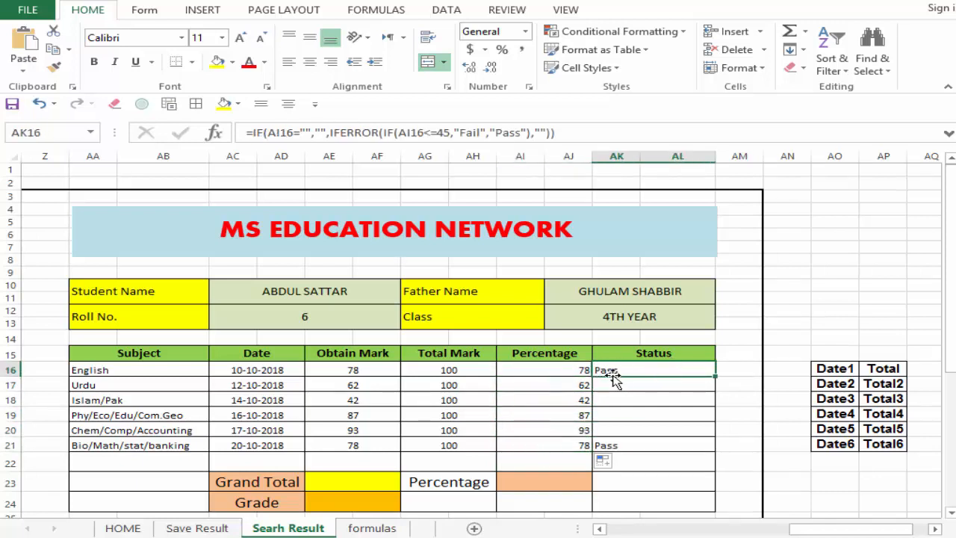
{"action": "key", "text": "Delete"}
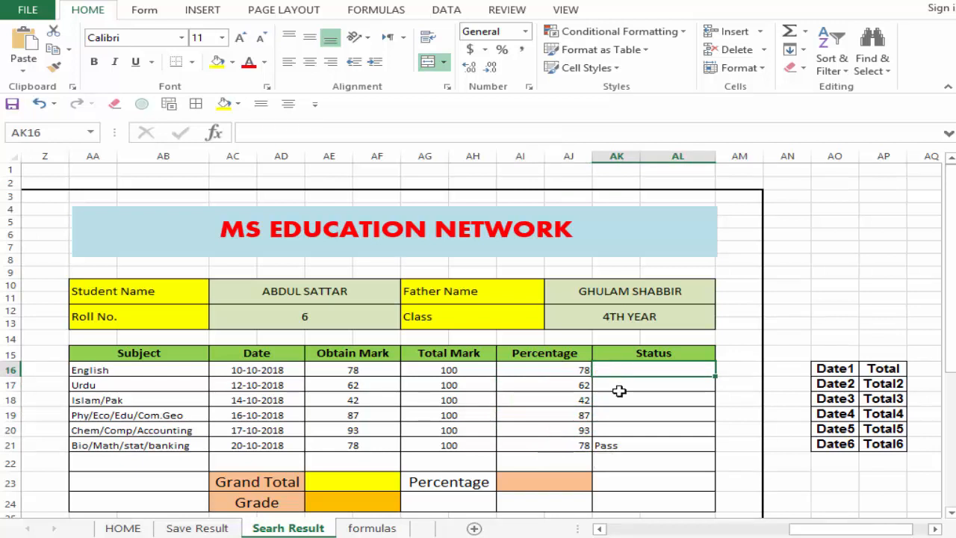
{"action": "left_click", "coordinate": [624, 399]}
{"action": "left_click", "coordinate": [637, 428]}
{"action": "left_click", "coordinate": [623, 450]}
{"action": "left_click_drag", "start_coordinate": [634, 395], "coordinate": [641, 445]}
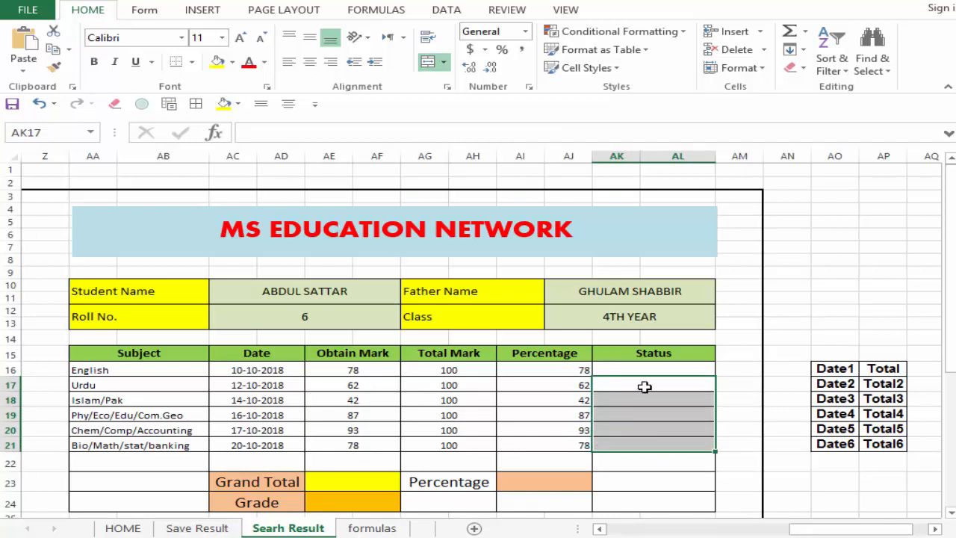
{"action": "key", "text": "Delete"}
Step: Try to build the English Status formula in AK16, starting with =if(AI16<=45 on the Percentage cell
{"action": "left_click", "coordinate": [644, 369]}
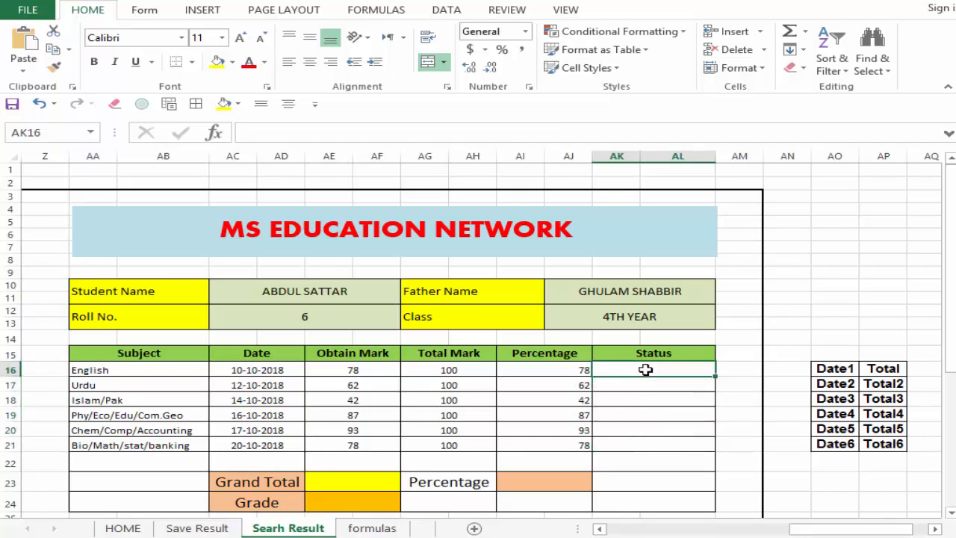
{"action": "type", "text": "="}
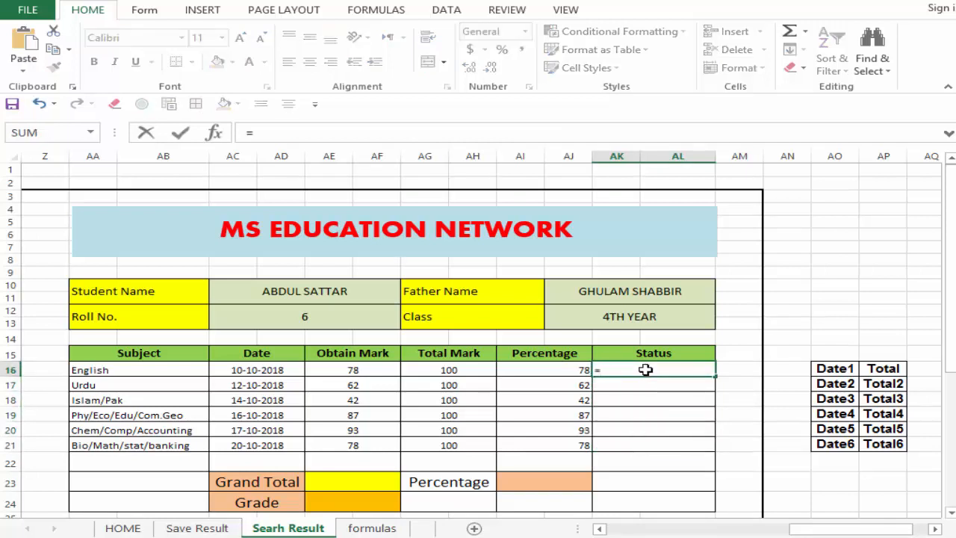
{"action": "type", "text": "if"}
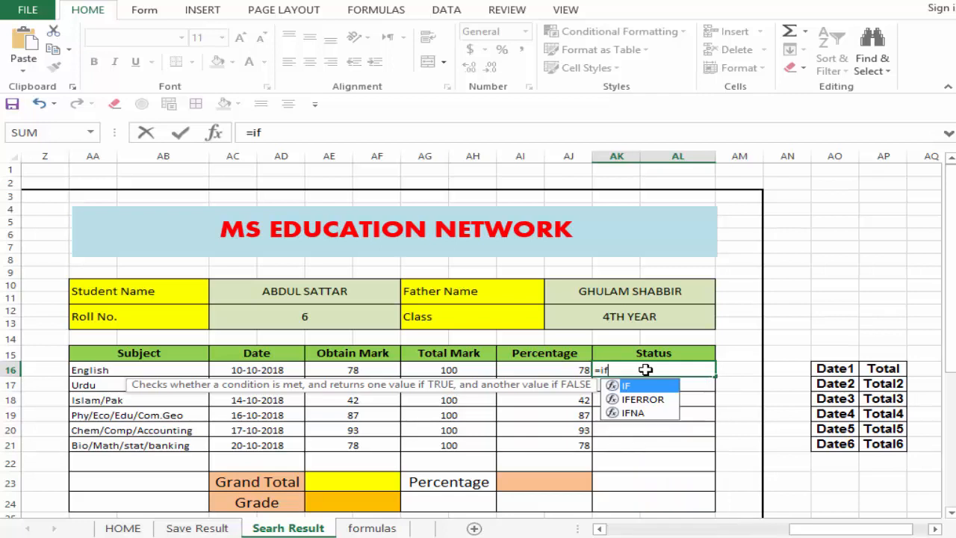
{"action": "type", "text": "("}
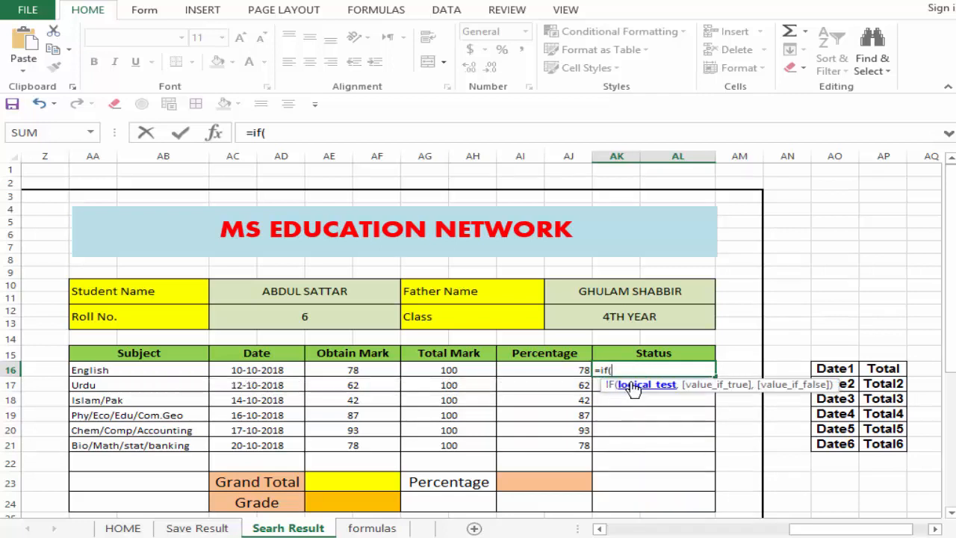
{"action": "left_click", "coordinate": [565, 370]}
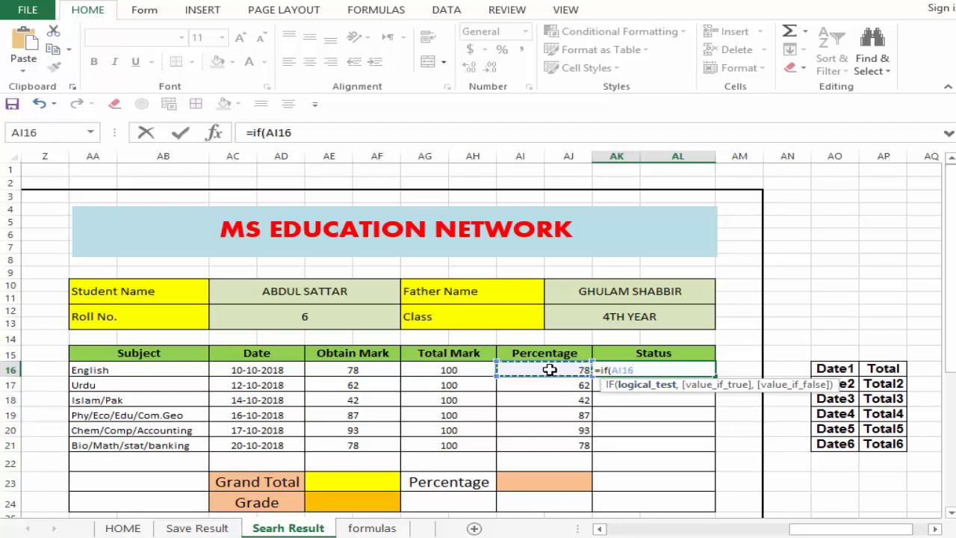
{"action": "type", "text": "="}
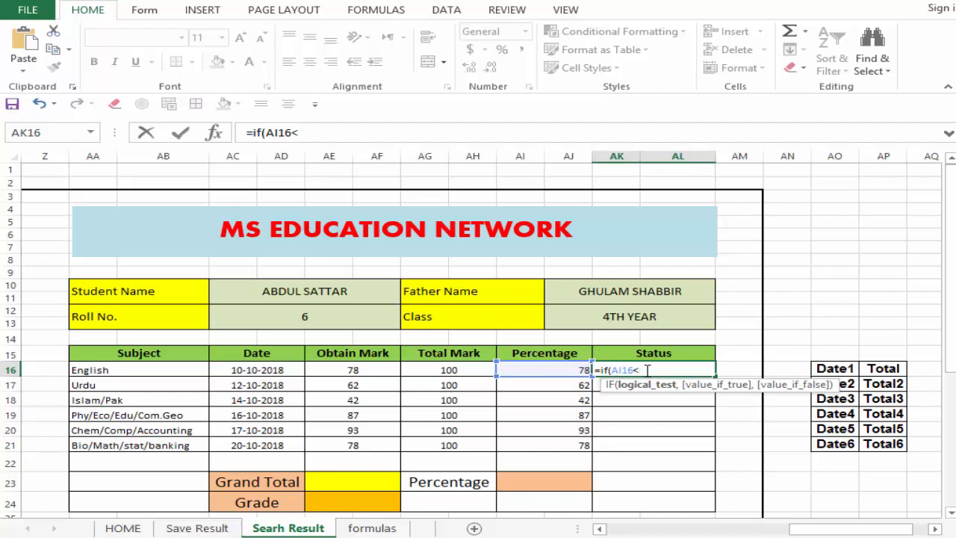
{"action": "type", "text": "5"}
{"action": "type", "text": "="}
{"action": "left_click", "coordinate": [596, 371]}
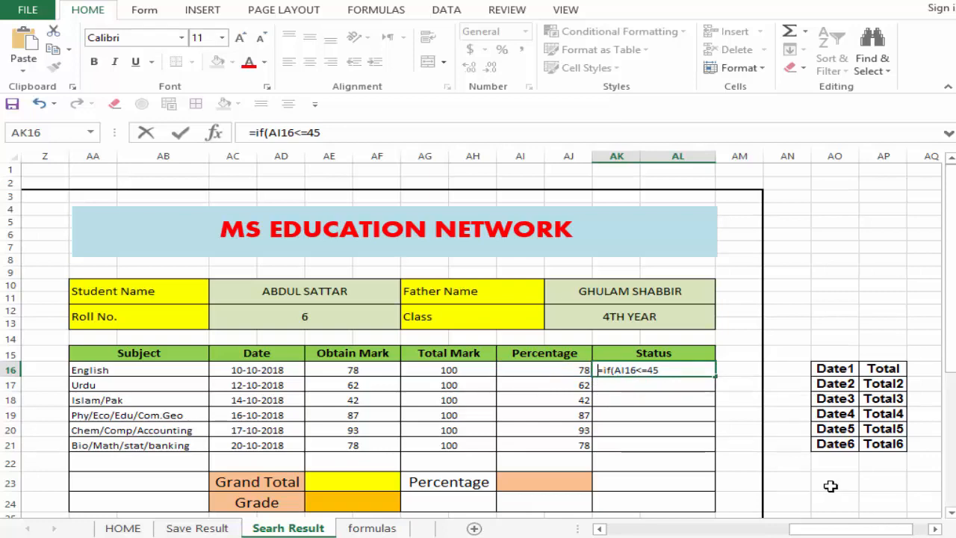
{"action": "key", "text": "Return"}
Step: Cut the English Status entry in AK16 back to =if( and remove the leading space before the equals sign
{"action": "scroll", "coordinate": [936, 333], "scroll_direction": "up", "scroll_amount": 3}
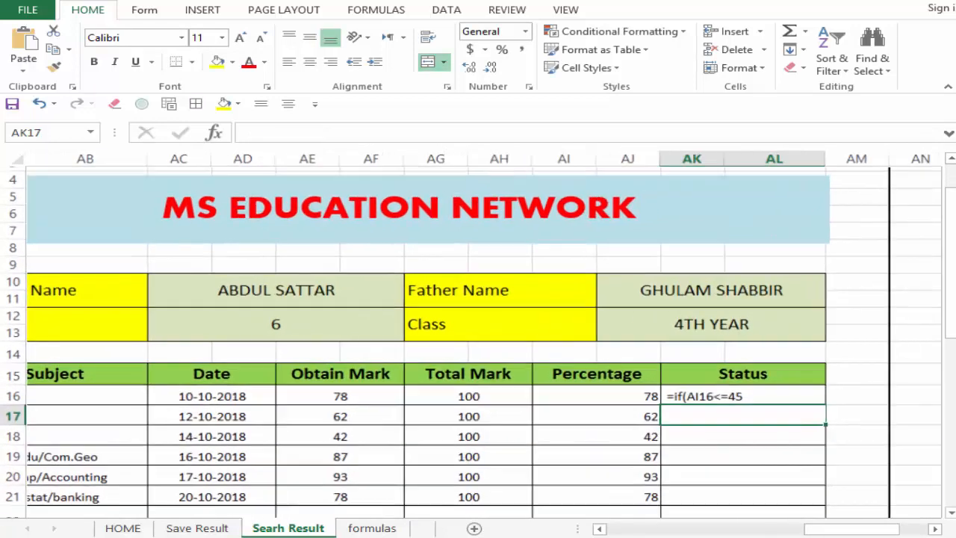
{"action": "left_click_drag", "start_coordinate": [950, 329], "coordinate": [950, 337]}
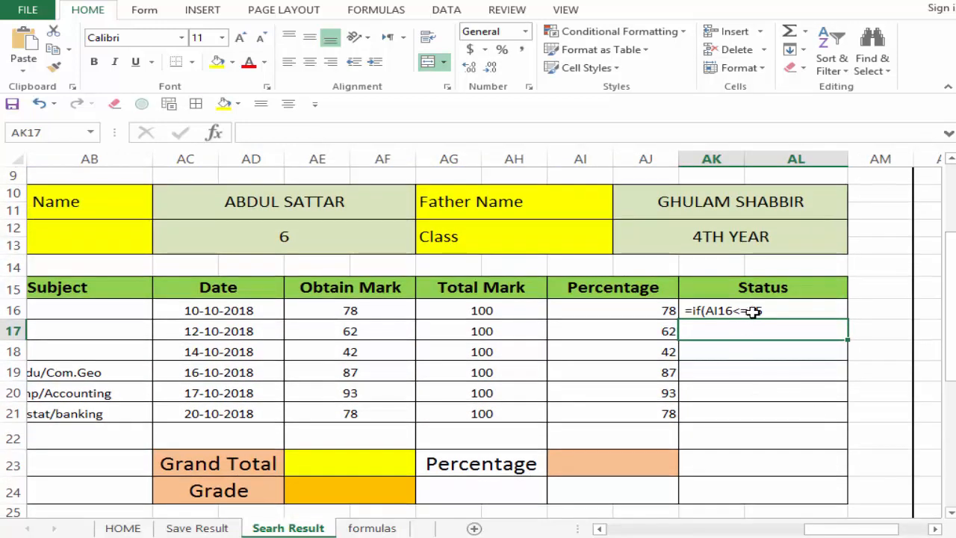
{"action": "left_click", "coordinate": [772, 313]}
{"action": "type", "text": "=if(AI16<=45"}
{"action": "left_click_drag", "start_coordinate": [781, 312], "coordinate": [684, 312]}
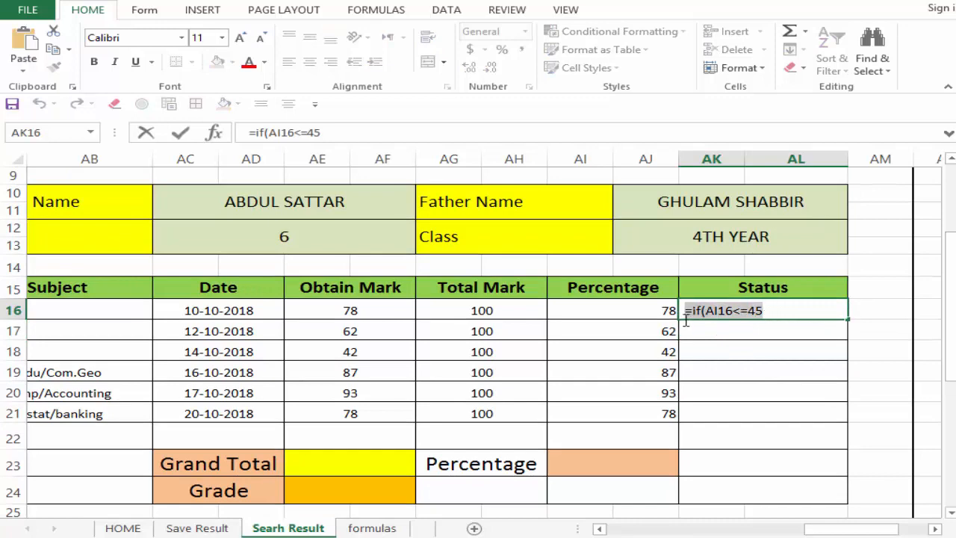
{"action": "key", "text": "BackSpace"}
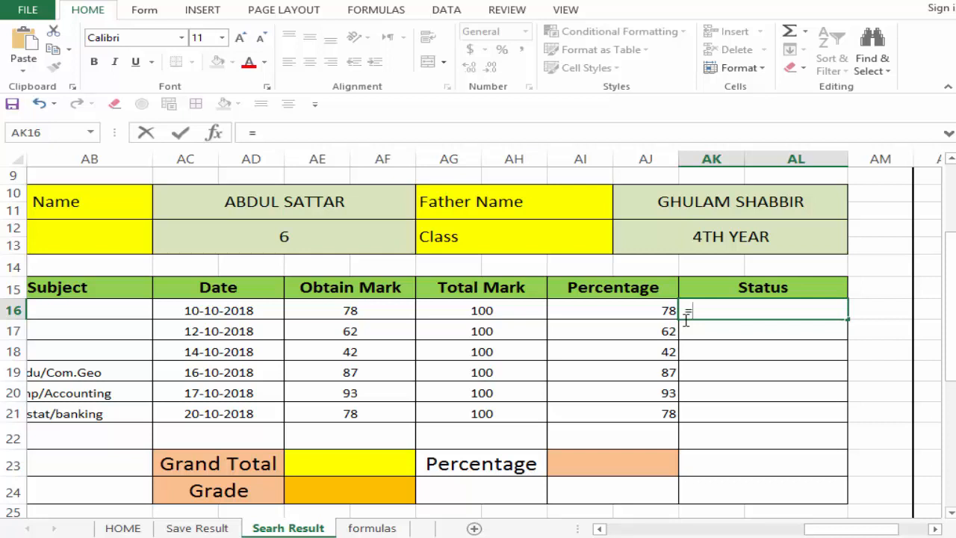
{"action": "left_click", "coordinate": [606, 305]}
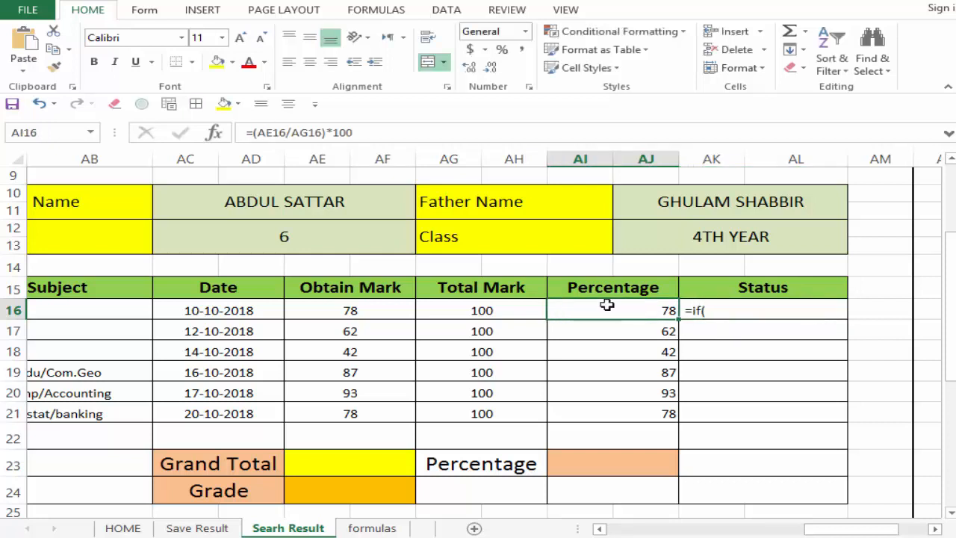
{"action": "left_click", "coordinate": [722, 309]}
{"action": "double_click", "coordinate": [711, 310]}
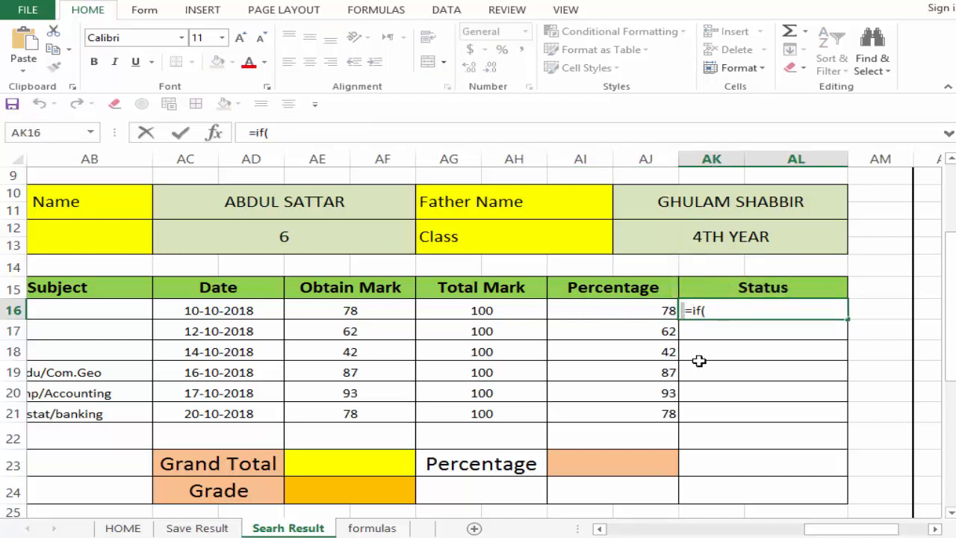
{"action": "key", "text": "BackSpace"}
Step: Complete the English Status formula in AK16 as =IF(AI16<=45,"Fail","Pass")
{"action": "left_click", "coordinate": [717, 313]}
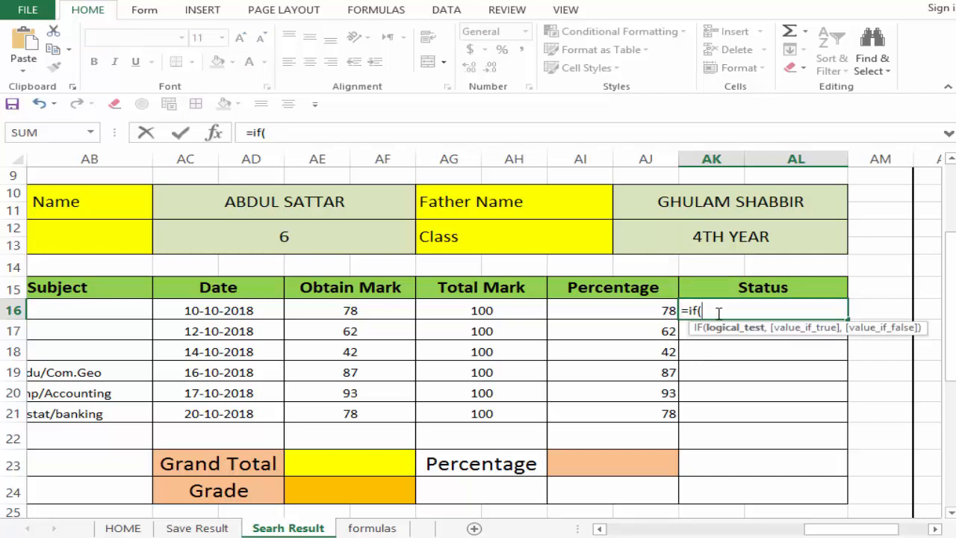
{"action": "left_click", "coordinate": [653, 309]}
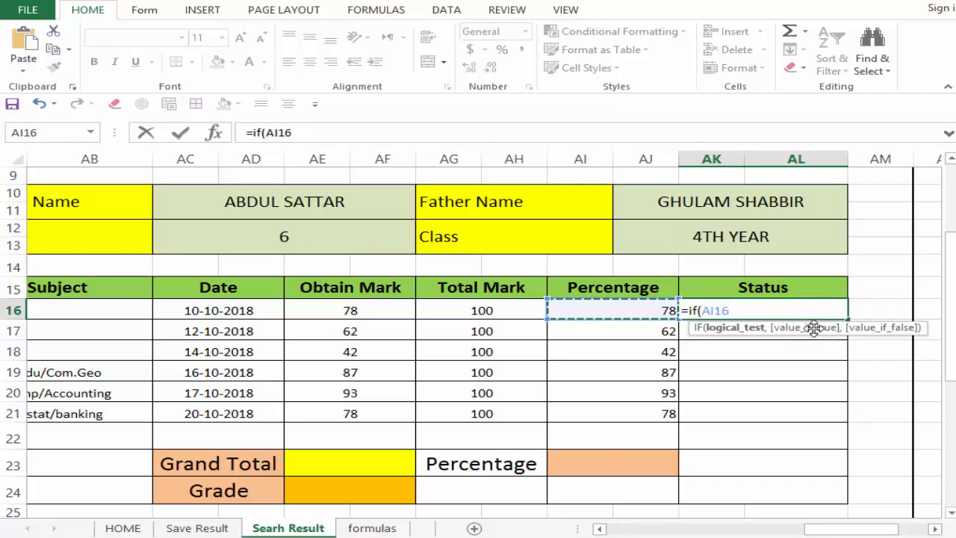
{"action": "type", "text": ","}
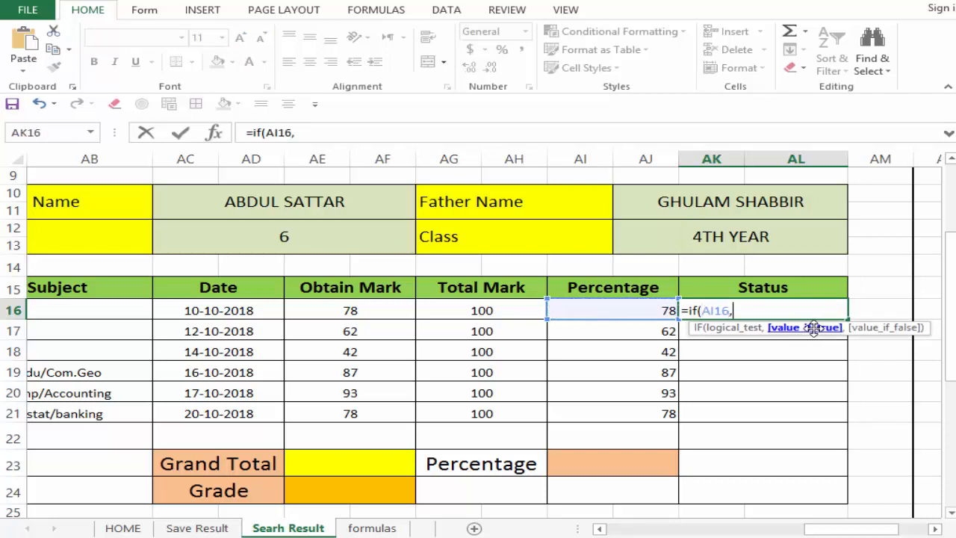
{"action": "key", "text": "BackSpace"}
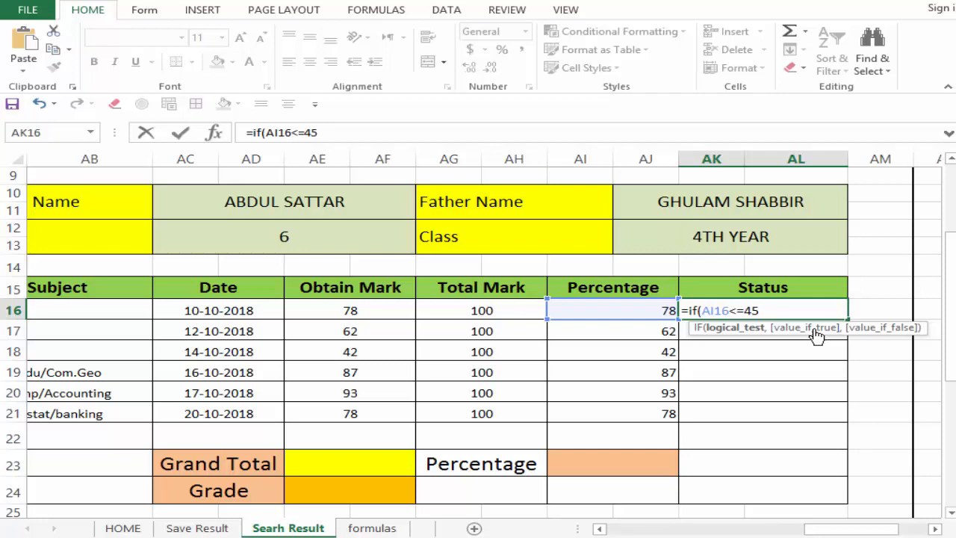
{"action": "type", "text": "<=45,"}
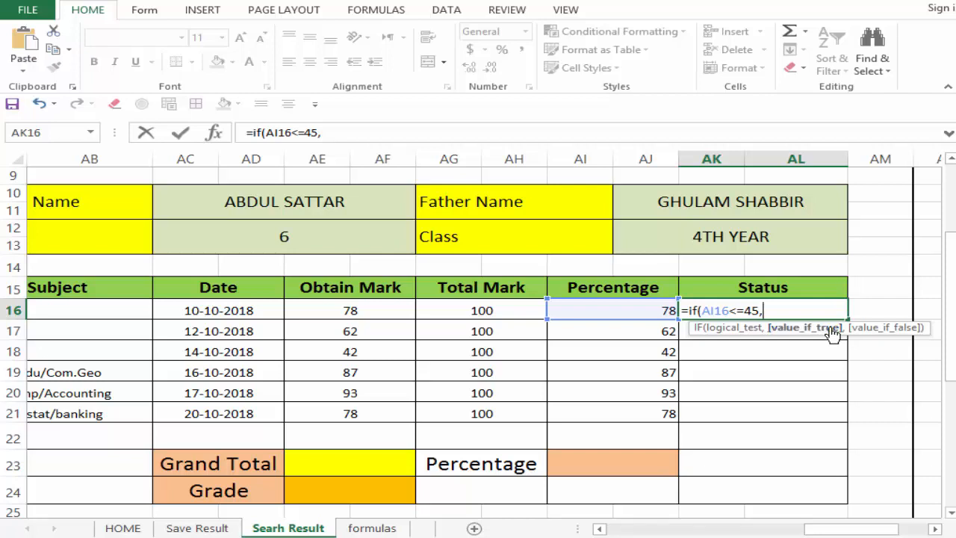
{"action": "type", "text": "\"Fail"}
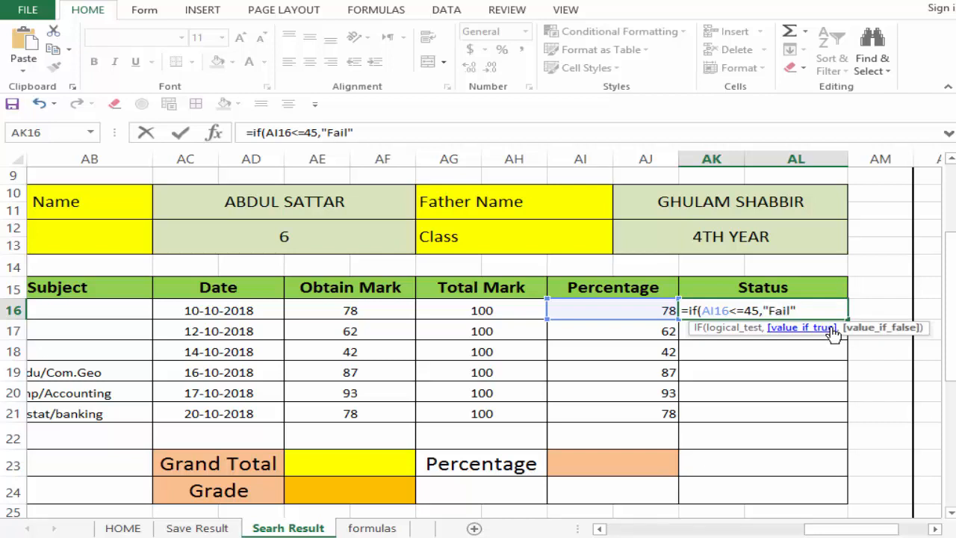
{"action": "type", "text": ",\"Pass\")"}
{"action": "key", "text": "Return"}
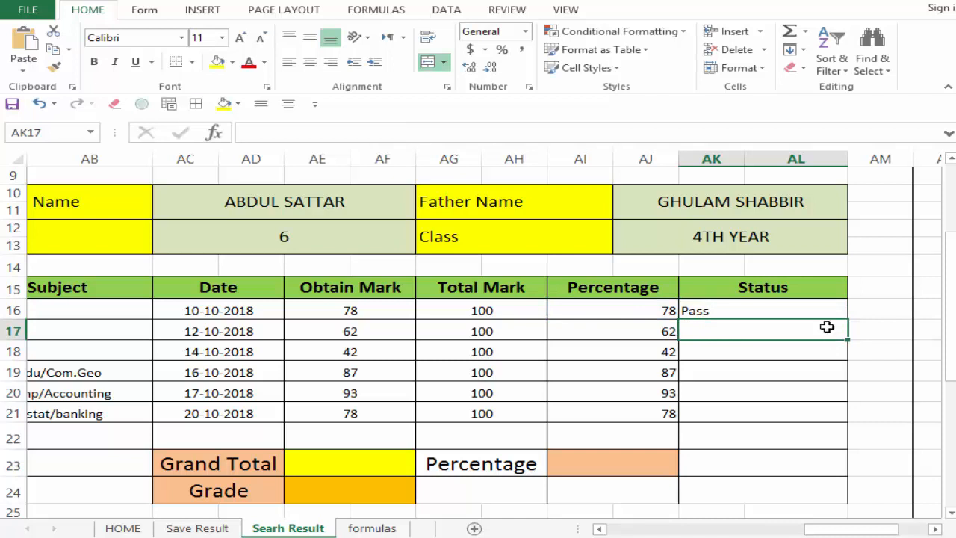
Step: Fill the Status formula from AK16 down to AK21 and check the filled cells against the Percentage column
{"action": "left_click", "coordinate": [683, 308]}
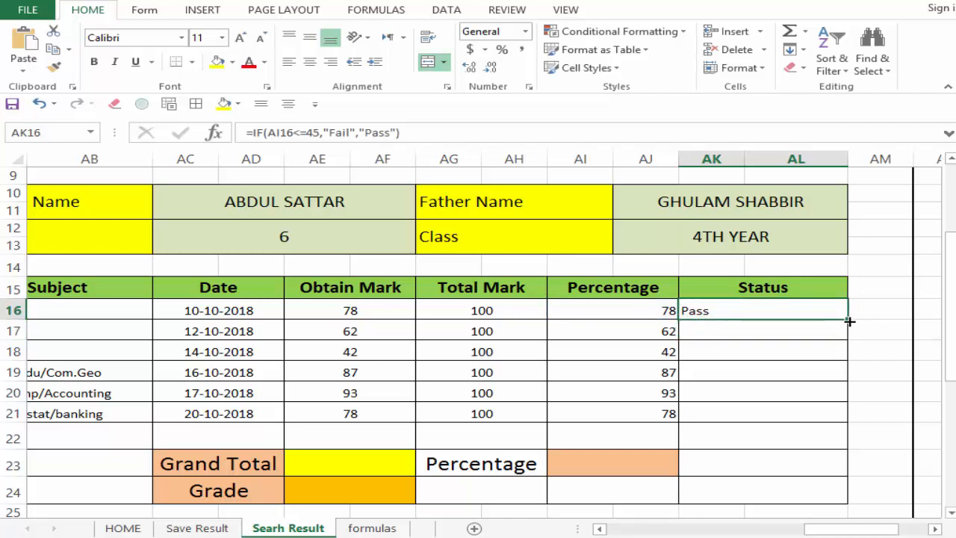
{"action": "left_click_drag", "start_coordinate": [850, 320], "coordinate": [856, 419]}
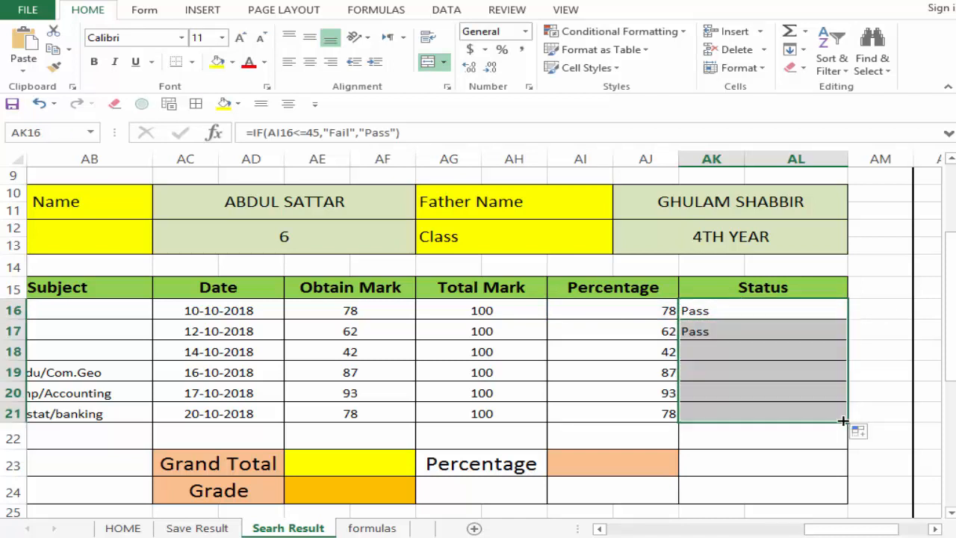
{"action": "left_click", "coordinate": [789, 395]}
{"action": "left_click", "coordinate": [723, 358]}
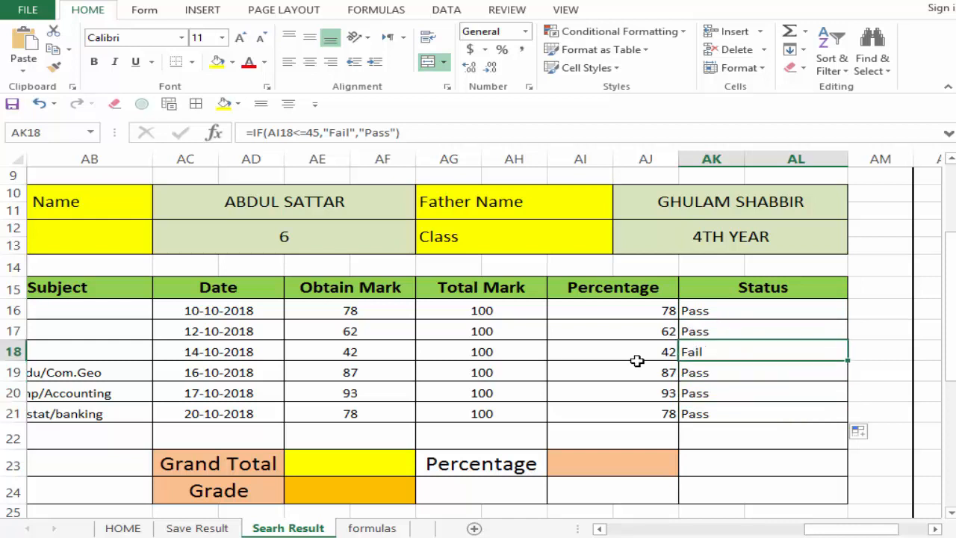
{"action": "left_click", "coordinate": [642, 358]}
{"action": "left_click", "coordinate": [683, 354]}
{"action": "left_click", "coordinate": [691, 417]}
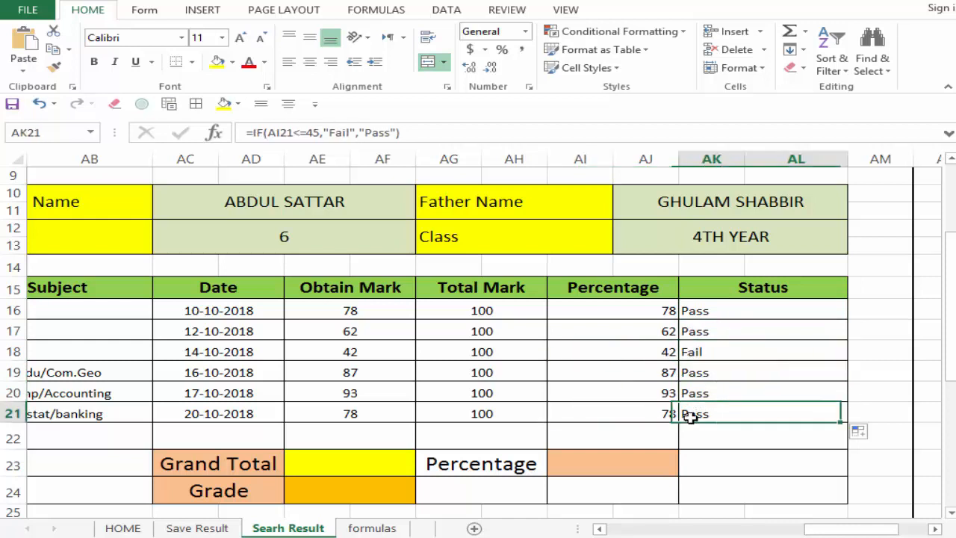
Step: Enter a SUM formula in the Grand Total cell AE23 that adds the Obtain Mark values in rows 16 to 21
{"action": "left_click", "coordinate": [364, 469]}
{"action": "type", "text": "="}
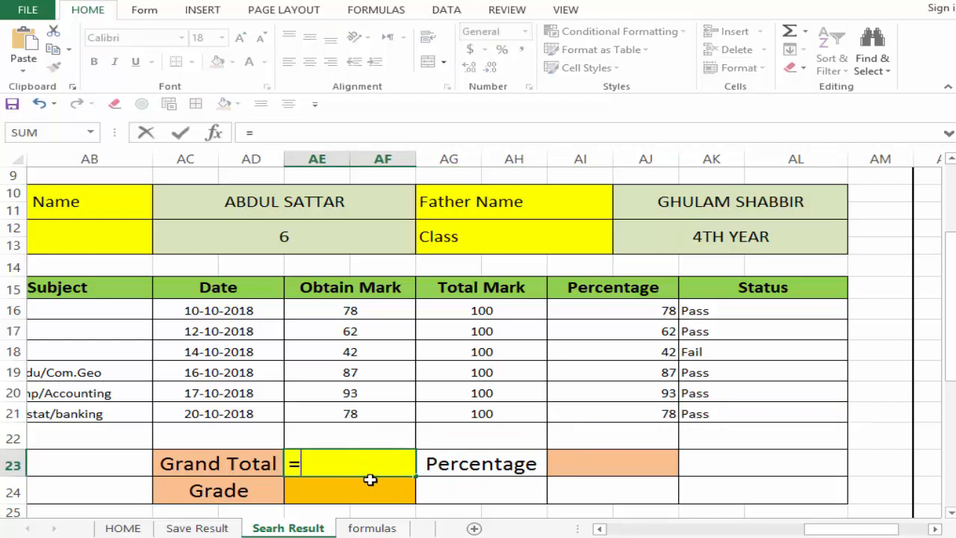
{"action": "type", "text": "sum("}
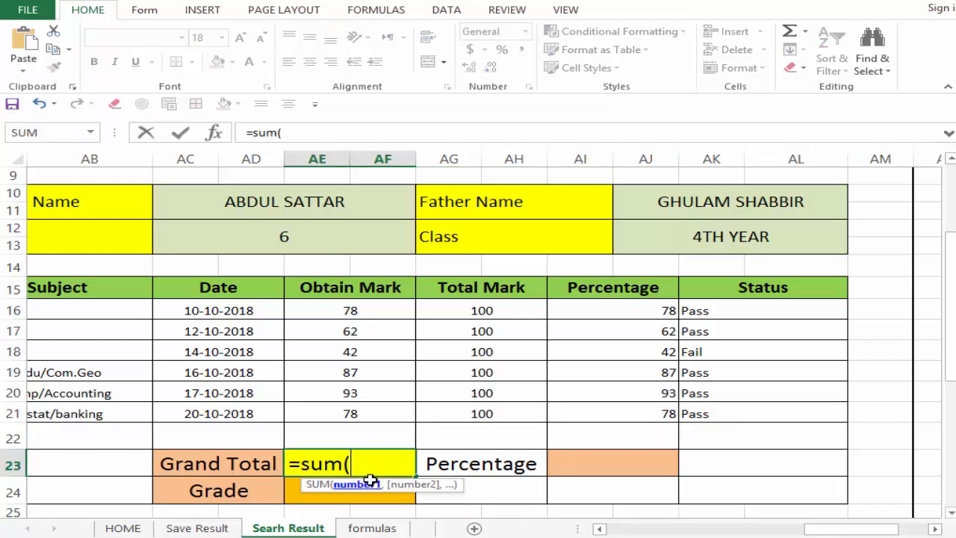
{"action": "left_click_drag", "start_coordinate": [360, 311], "coordinate": [346, 409]}
{"action": "key", "text": "Return"}
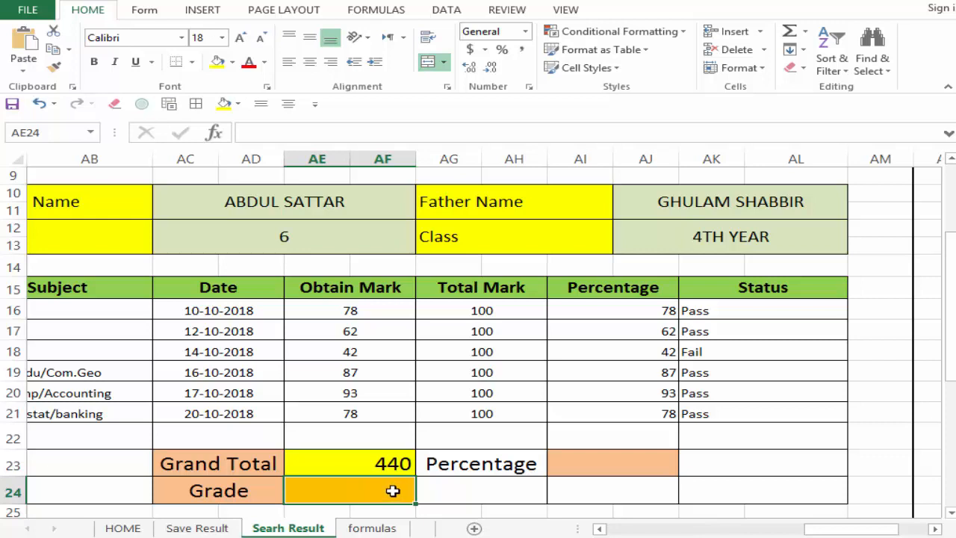
{"action": "left_click", "coordinate": [688, 332]}
{"action": "left_click", "coordinate": [718, 313]}
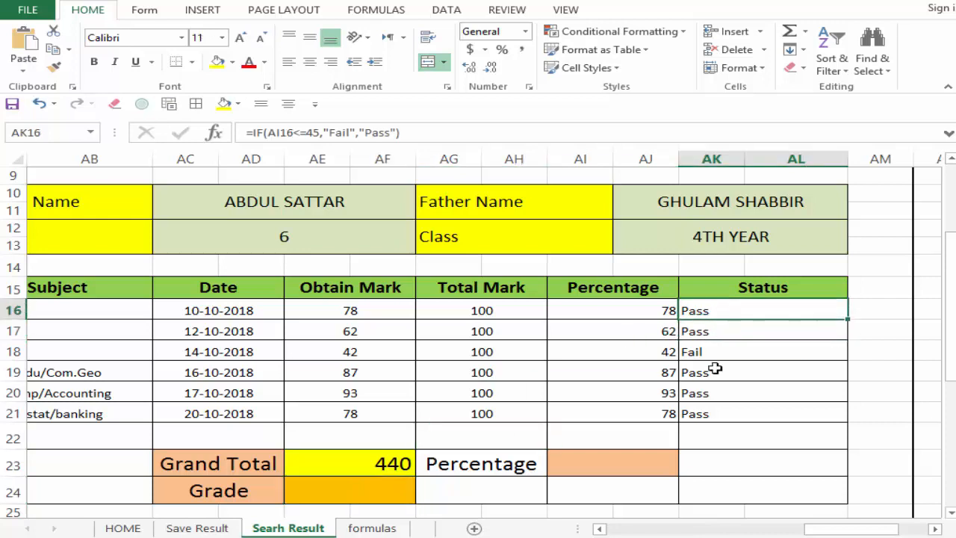
{"action": "left_click", "coordinate": [627, 463]}
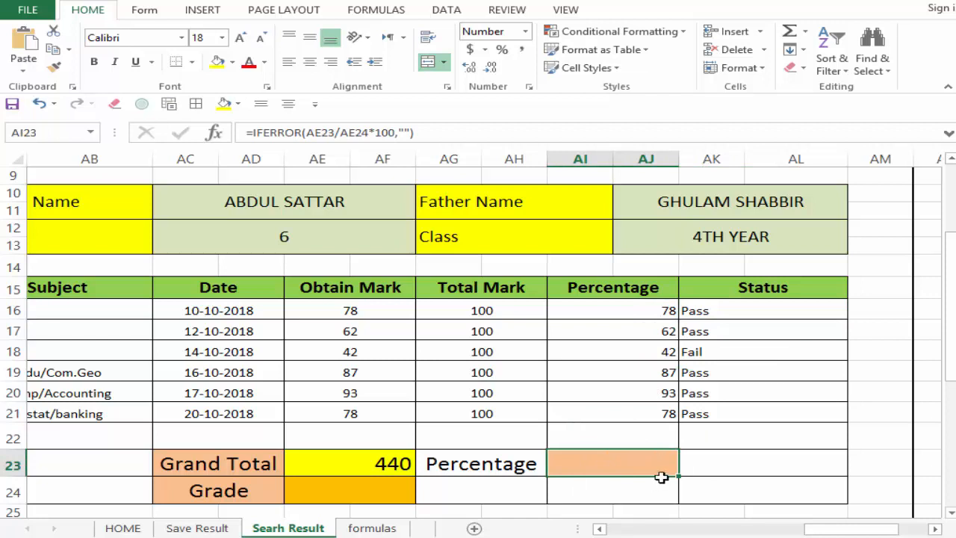
{"action": "type", "text": "="}
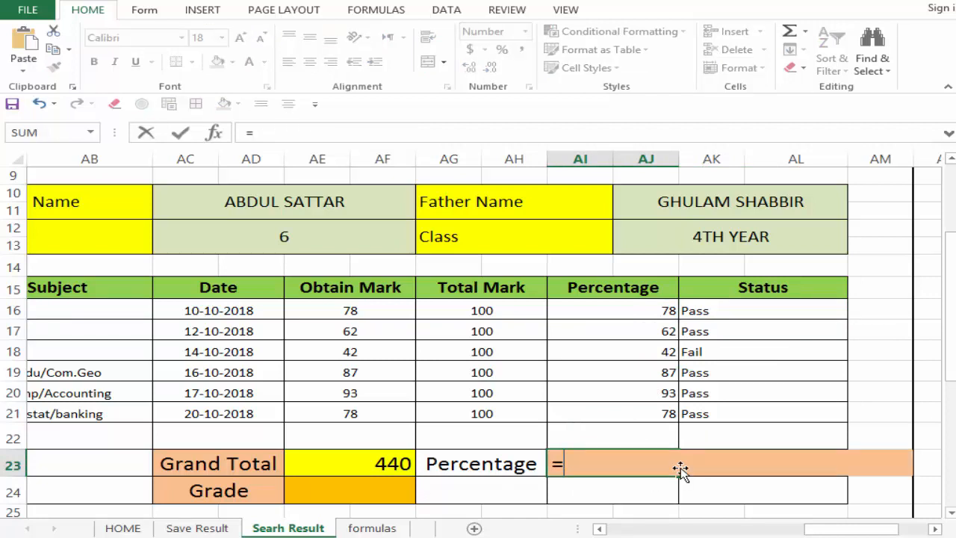
{"action": "key", "text": "BackSpace"}
{"action": "key", "text": "Return"}
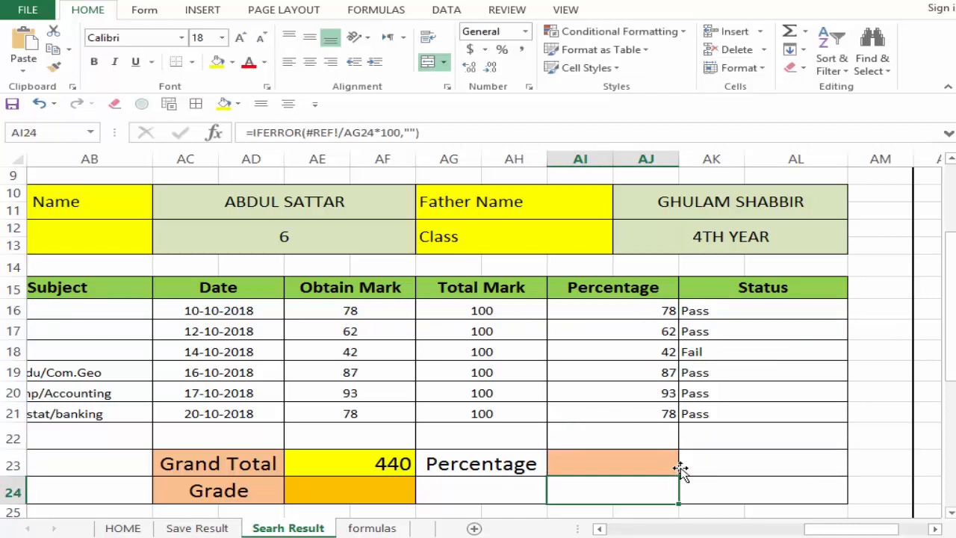
Step: Enter the overall Percentage formula =AVERAGE(AI16:AJ21) in AI23, averaging the subject percentages
{"action": "left_click_drag", "start_coordinate": [650, 319], "coordinate": [666, 413]}
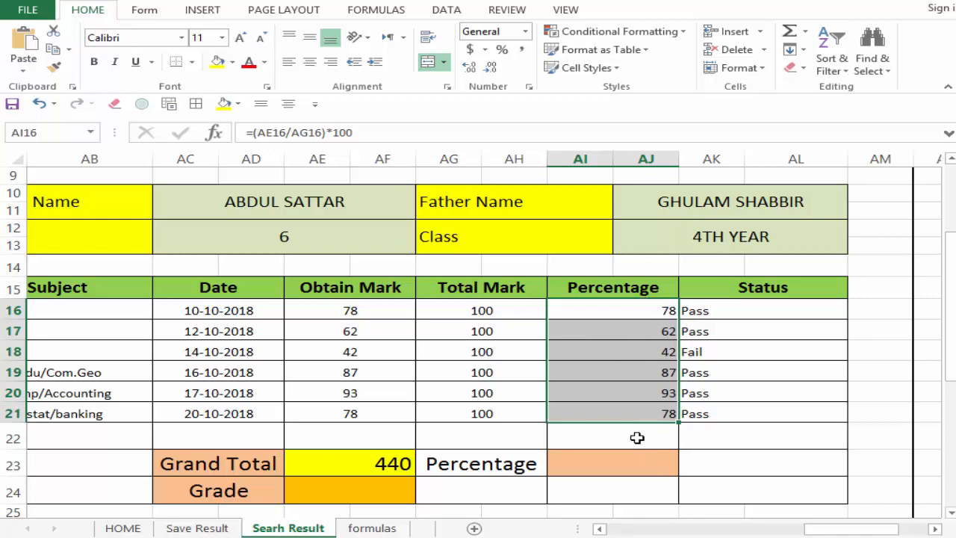
{"action": "left_click", "coordinate": [649, 465]}
{"action": "type", "text": "="}
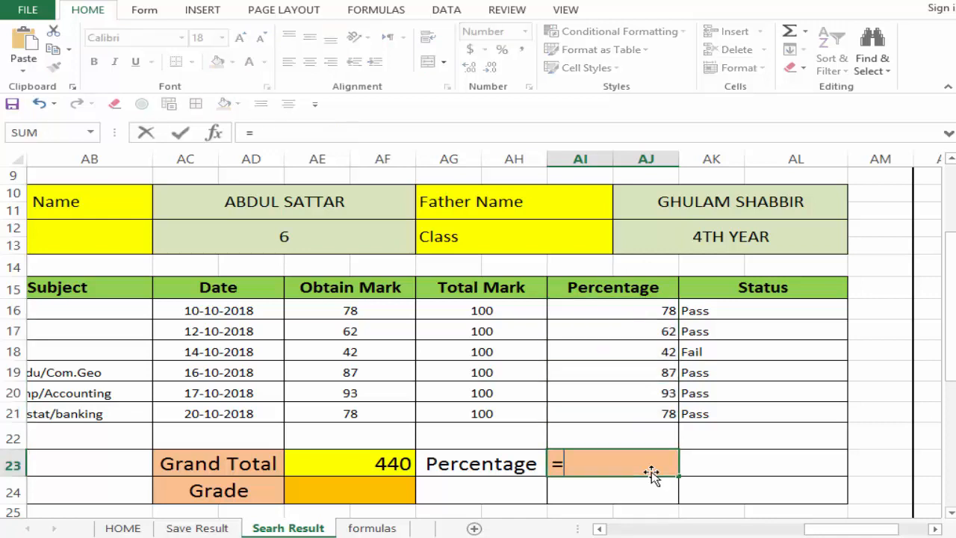
{"action": "type", "text": "average"}
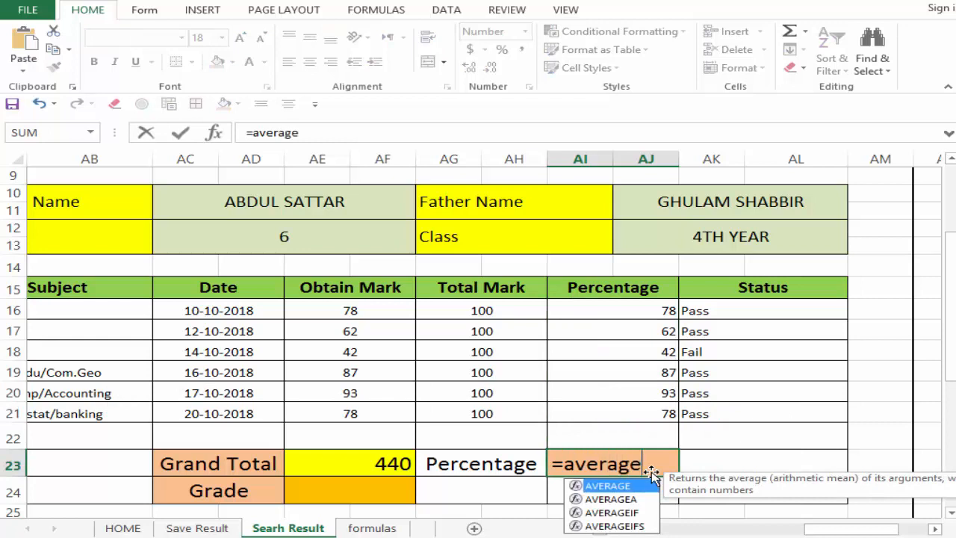
{"action": "type", "text": "("}
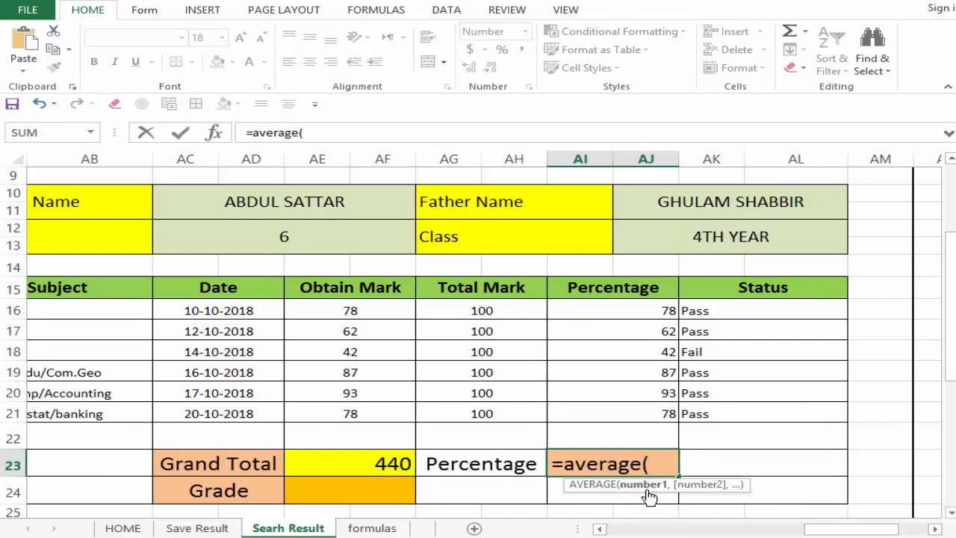
{"action": "left_click_drag", "start_coordinate": [643, 308], "coordinate": [640, 404]}
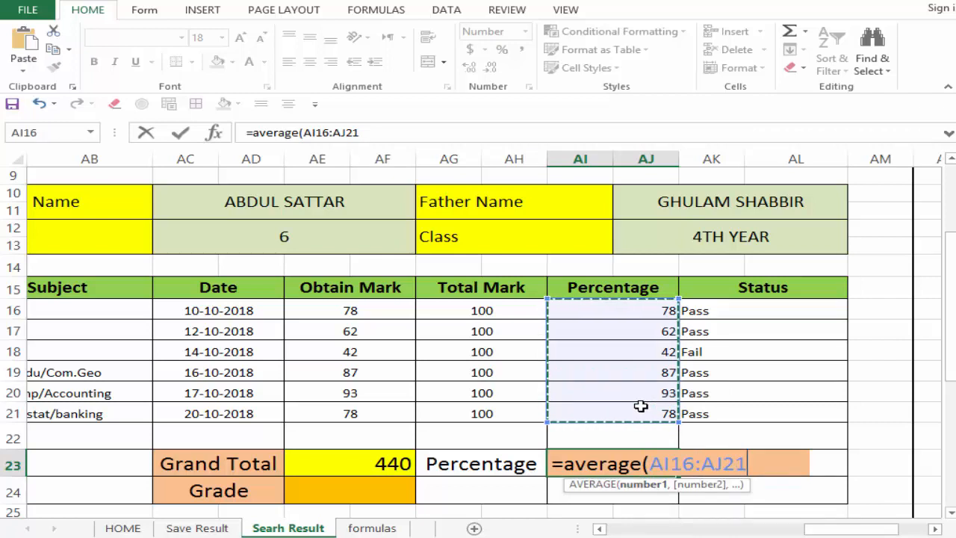
{"action": "type", "text": ")"}
{"action": "key", "text": "Return"}
{"action": "left_click", "coordinate": [640, 456]}
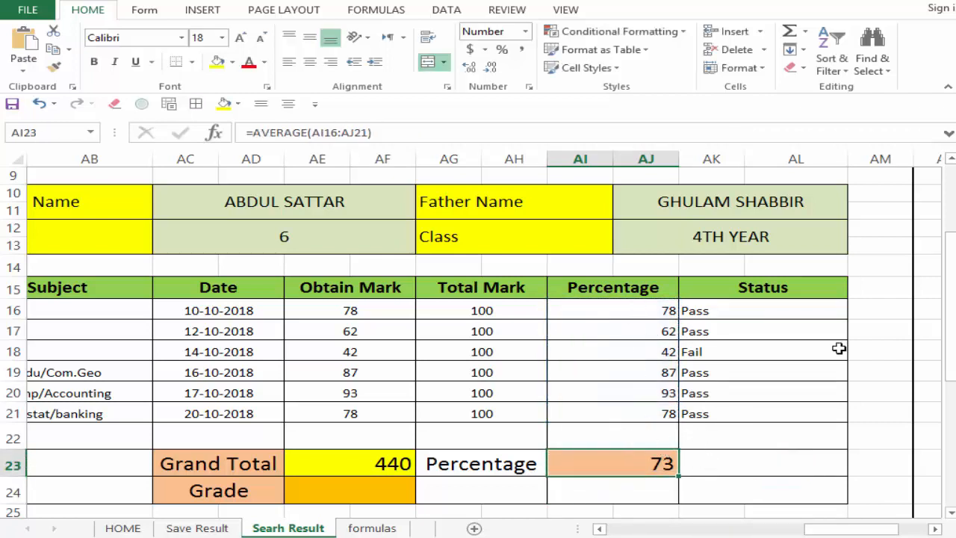
{"action": "left_click_drag", "start_coordinate": [728, 318], "coordinate": [742, 413]}
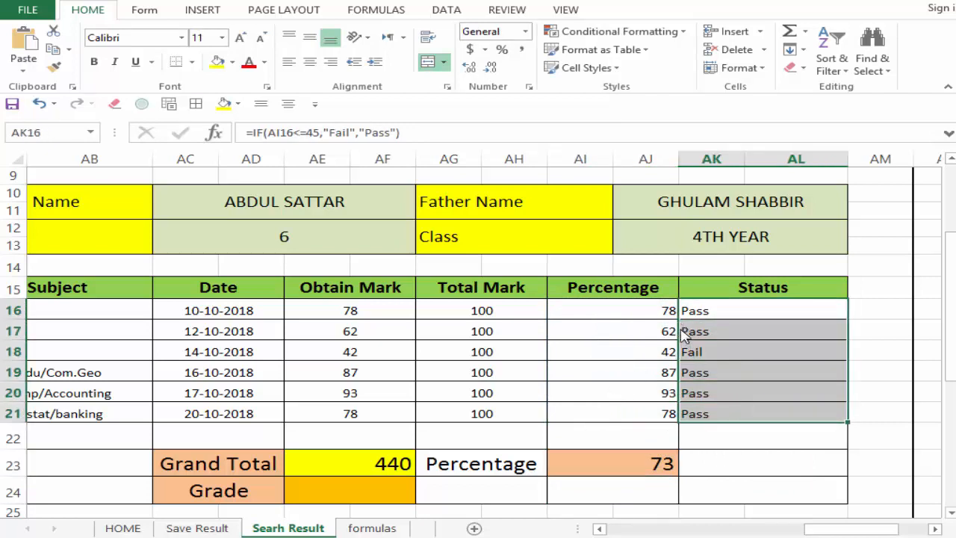
{"action": "left_click", "coordinate": [706, 354]}
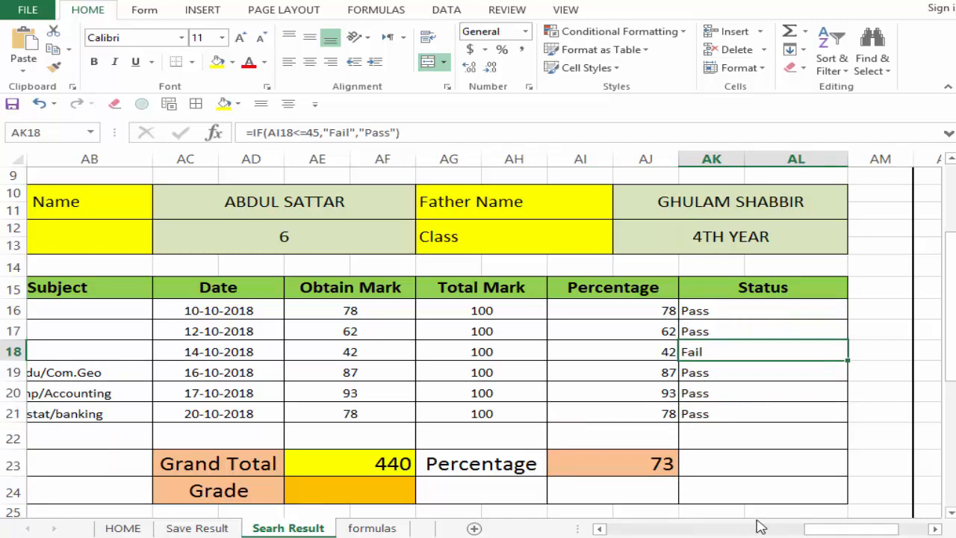
{"action": "left_click_drag", "start_coordinate": [810, 529], "coordinate": [797, 530]}
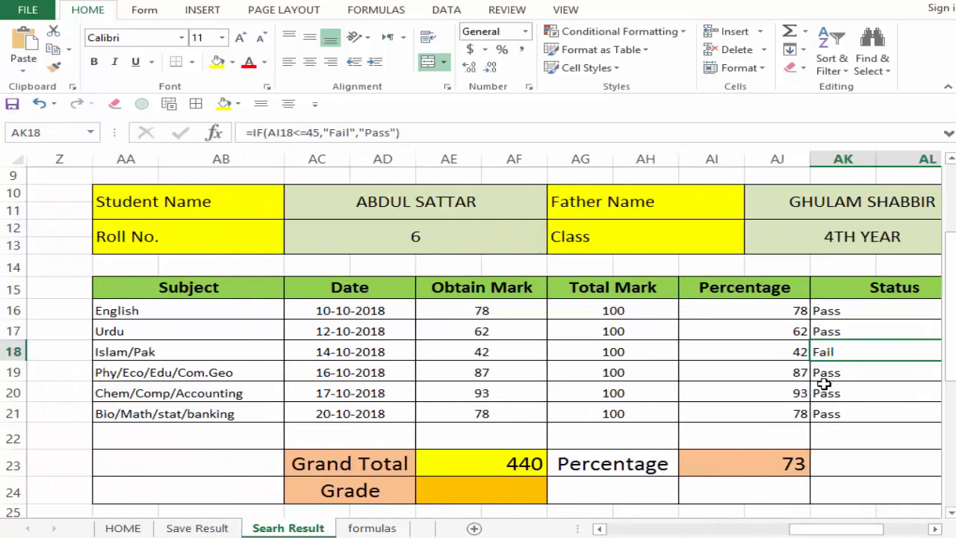
{"action": "left_click", "coordinate": [842, 311]}
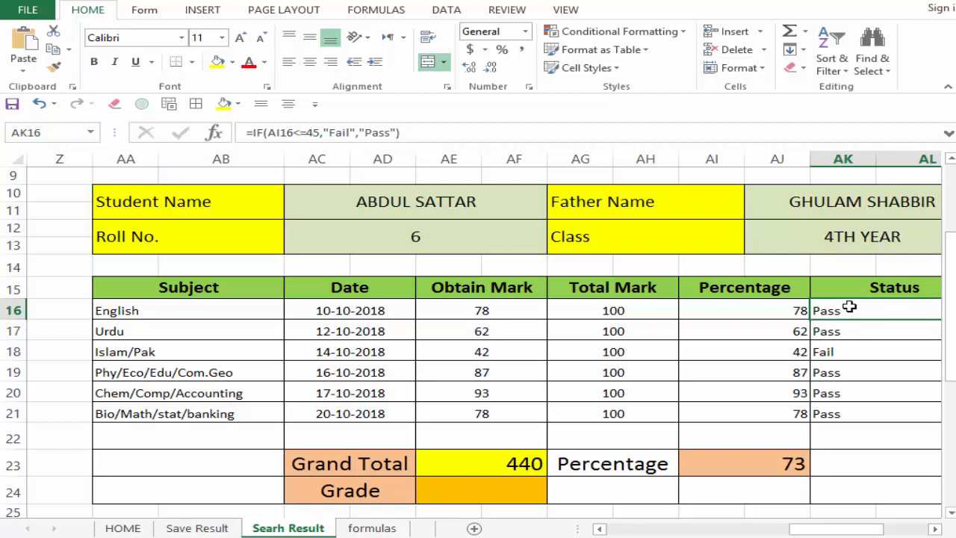
{"action": "left_click_drag", "start_coordinate": [826, 530], "coordinate": [833, 535]}
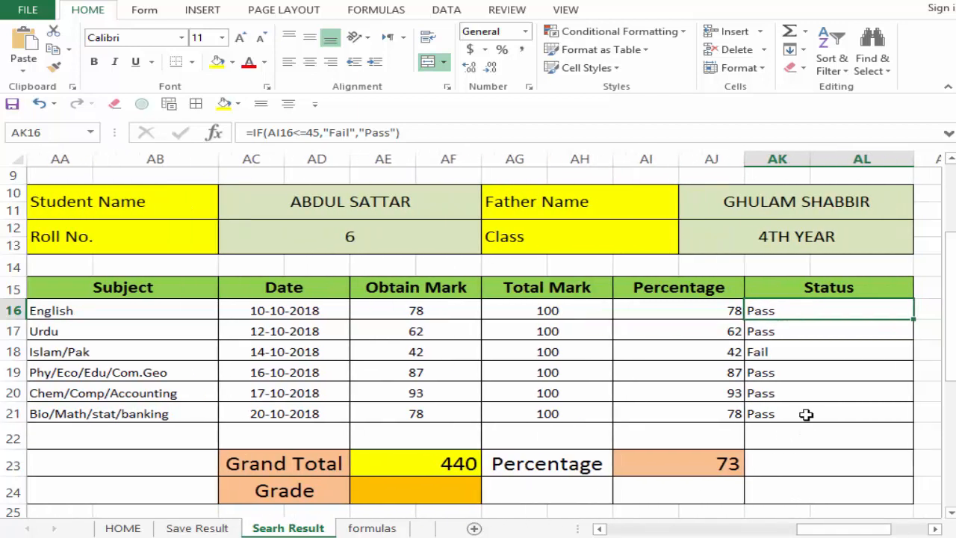
Step: Start an Equal To highlight rule on the Status cells AK16 to AK21 that matches the text Fail
{"action": "left_click", "coordinate": [822, 414]}
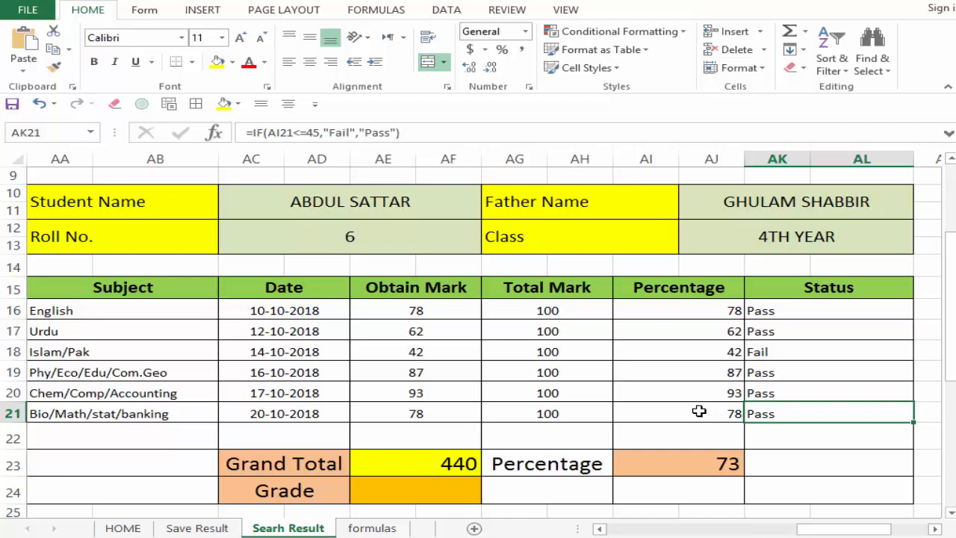
{"action": "left_click_drag", "start_coordinate": [787, 306], "coordinate": [803, 417]}
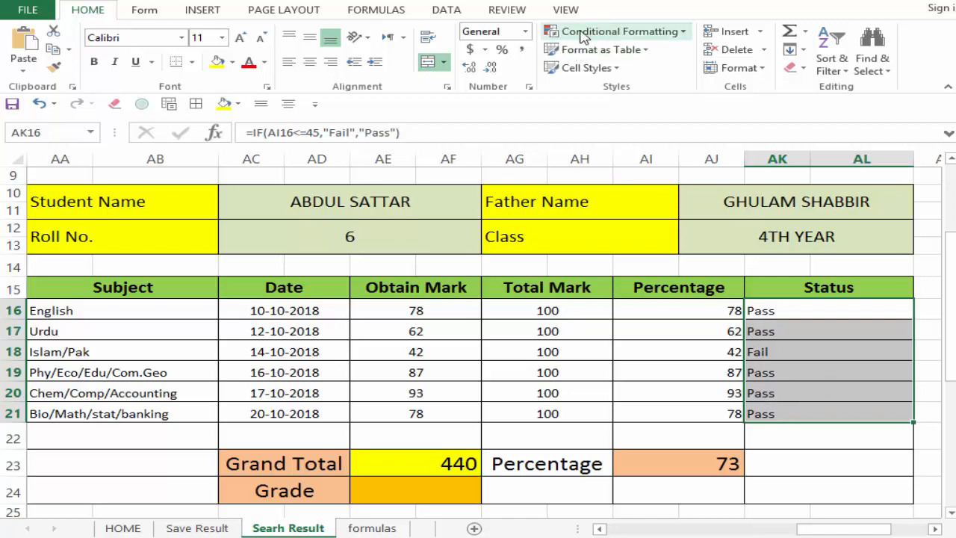
{"action": "left_click", "coordinate": [630, 35]}
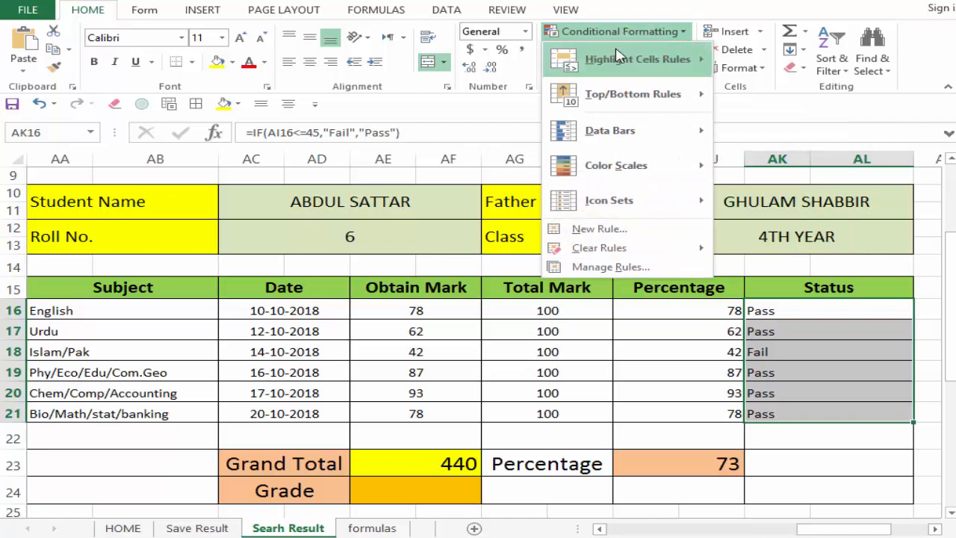
{"action": "mouse_move", "coordinate": [598, 65]}
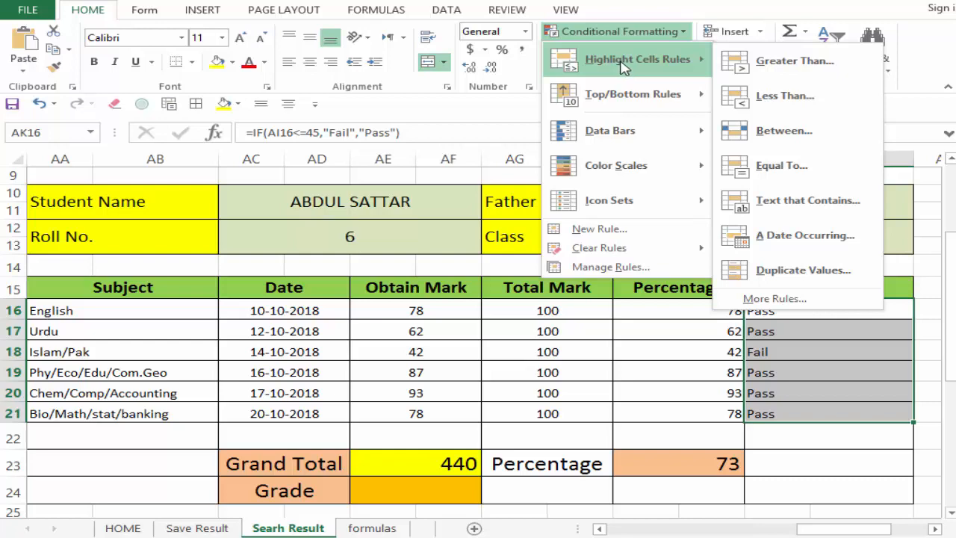
{"action": "left_click", "coordinate": [768, 166]}
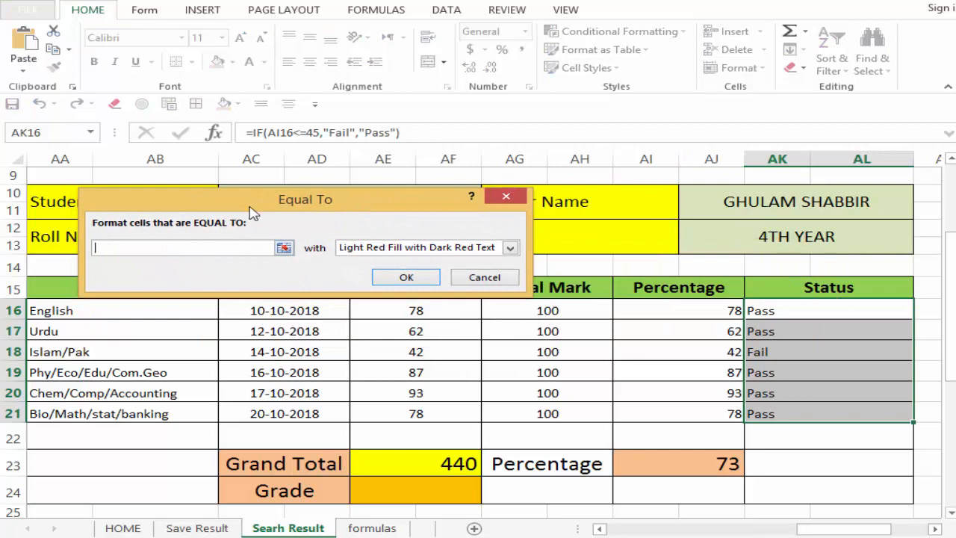
{"action": "type", "text": "Fail"}
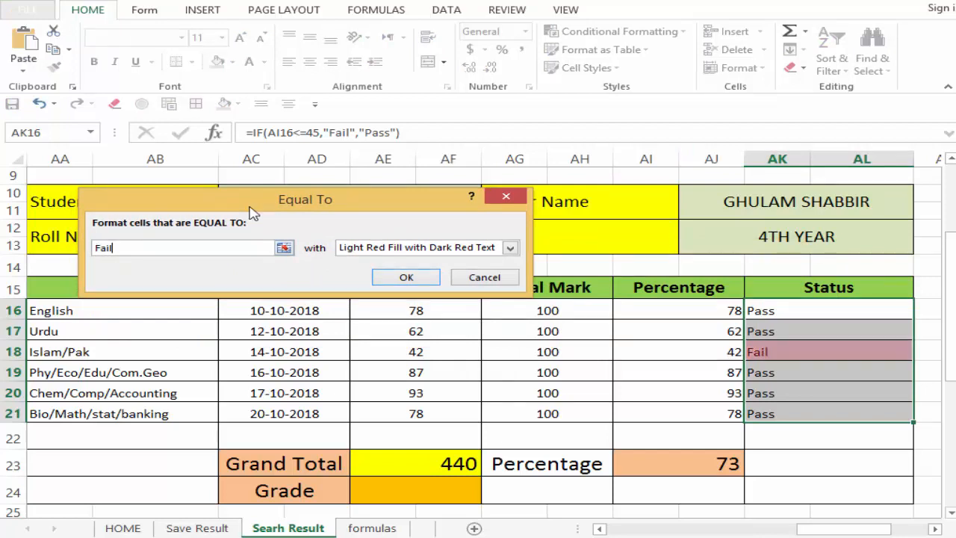
Step: Give the Fail rule a custom format with a solid red fill and apply it to the Status cells
{"action": "left_click", "coordinate": [472, 253]}
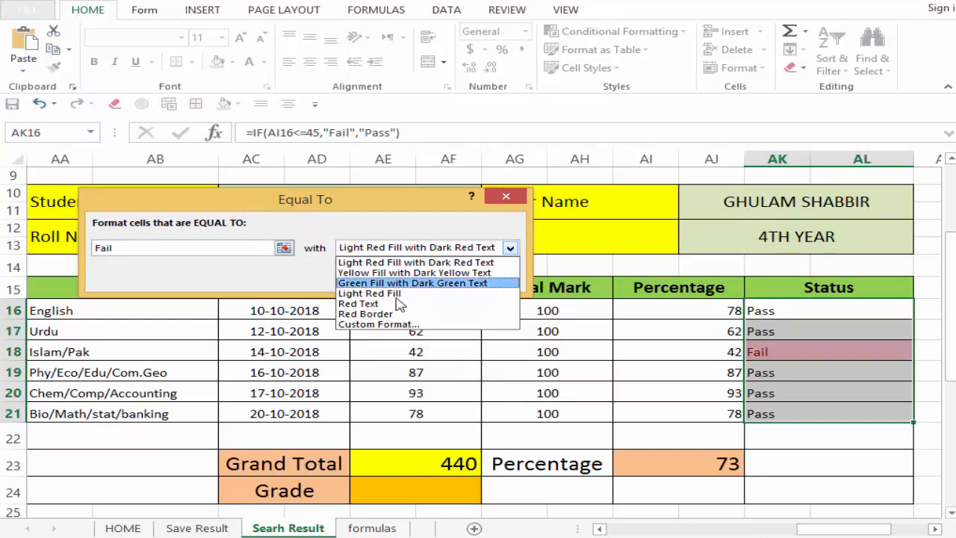
{"action": "left_click", "coordinate": [390, 326]}
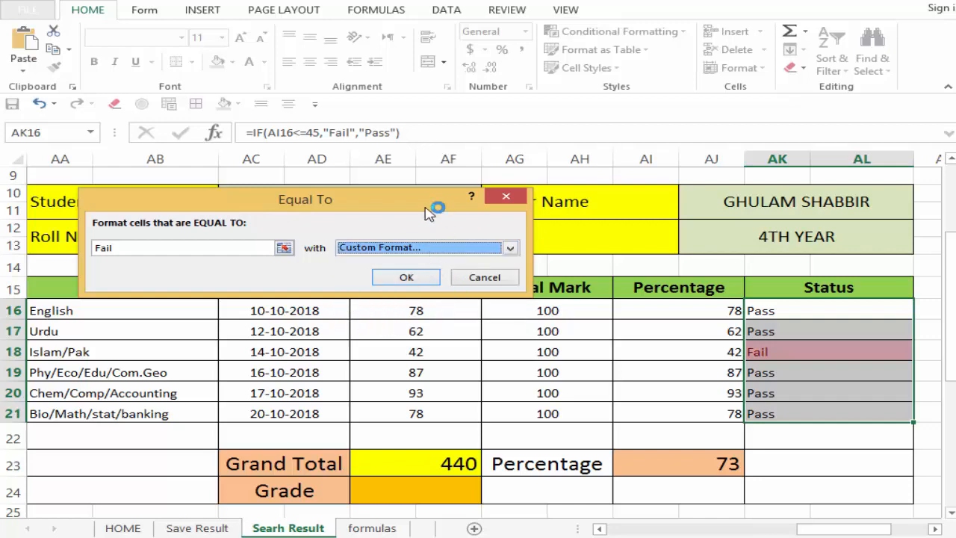
{"action": "left_click", "coordinate": [568, 106]}
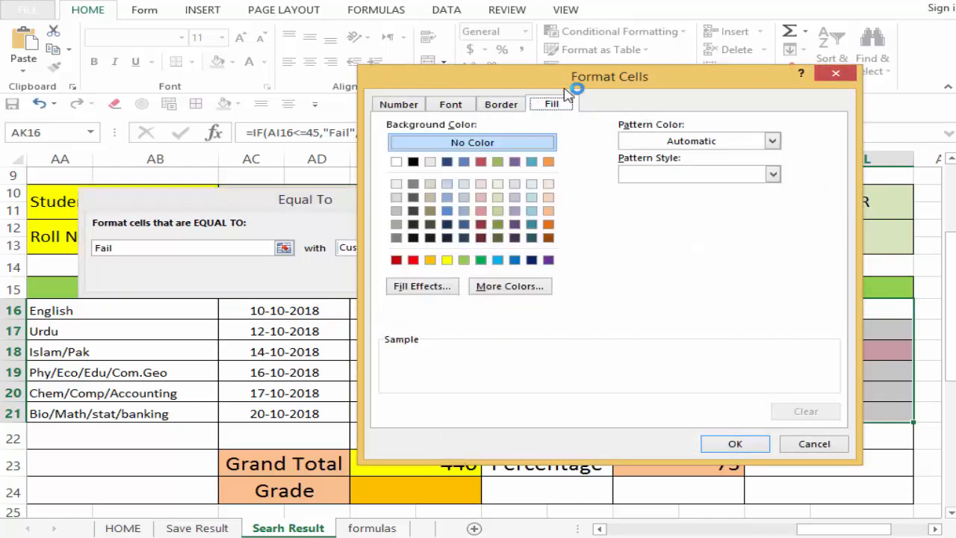
{"action": "left_click_drag", "start_coordinate": [560, 77], "coordinate": [278, 2]}
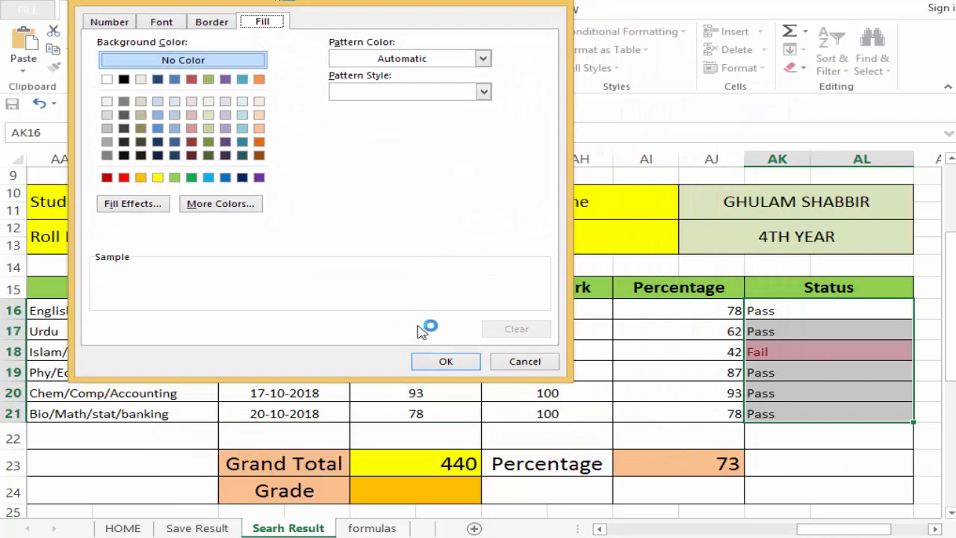
{"action": "left_click", "coordinate": [123, 178]}
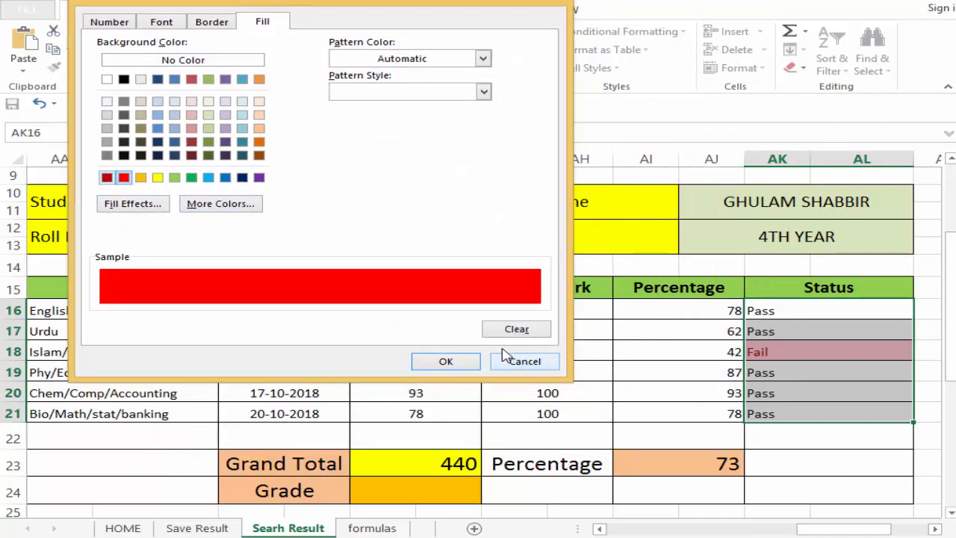
{"action": "left_click", "coordinate": [444, 360]}
{"action": "left_click", "coordinate": [401, 276]}
{"action": "left_click", "coordinate": [770, 379]}
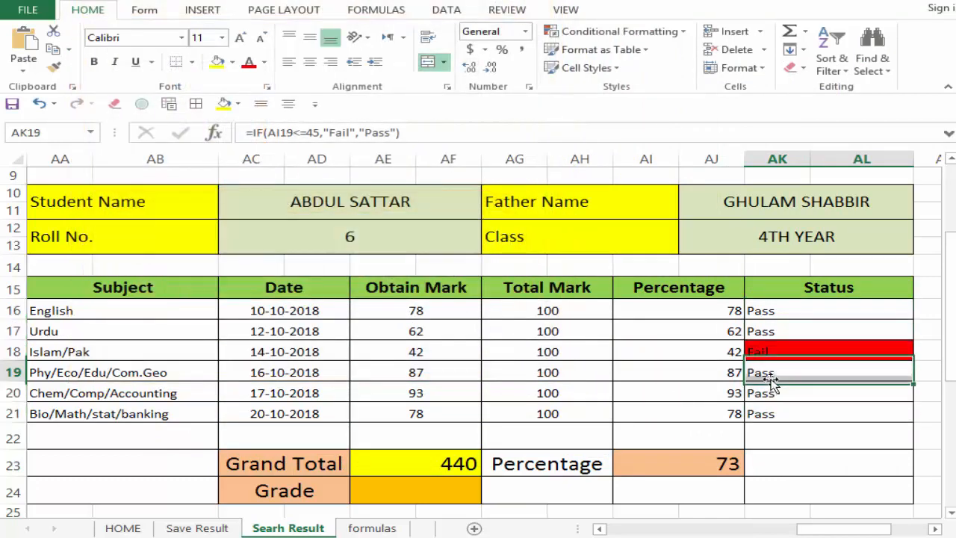
{"action": "left_click_drag", "start_coordinate": [772, 333], "coordinate": [785, 408]}
{"action": "left_click", "coordinate": [779, 428]}
{"action": "key", "text": "Up"}
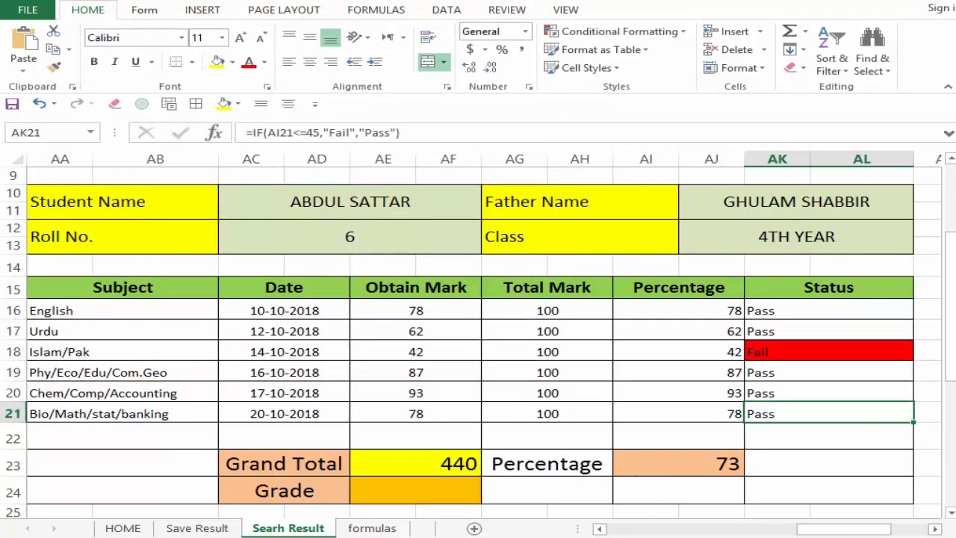
Step: Test the result card by looking up roll number 9 and then roll number 10 in the Roll No. cell
{"action": "scroll", "coordinate": [478, 336], "scroll_direction": "down", "scroll_amount": 6}
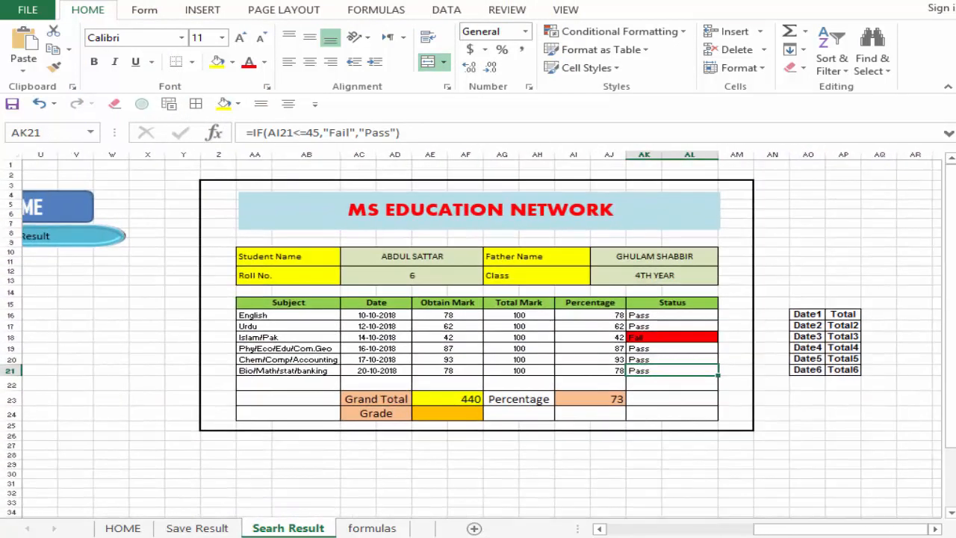
{"action": "scroll", "coordinate": [343, 269], "scroll_direction": "up", "scroll_amount": 3}
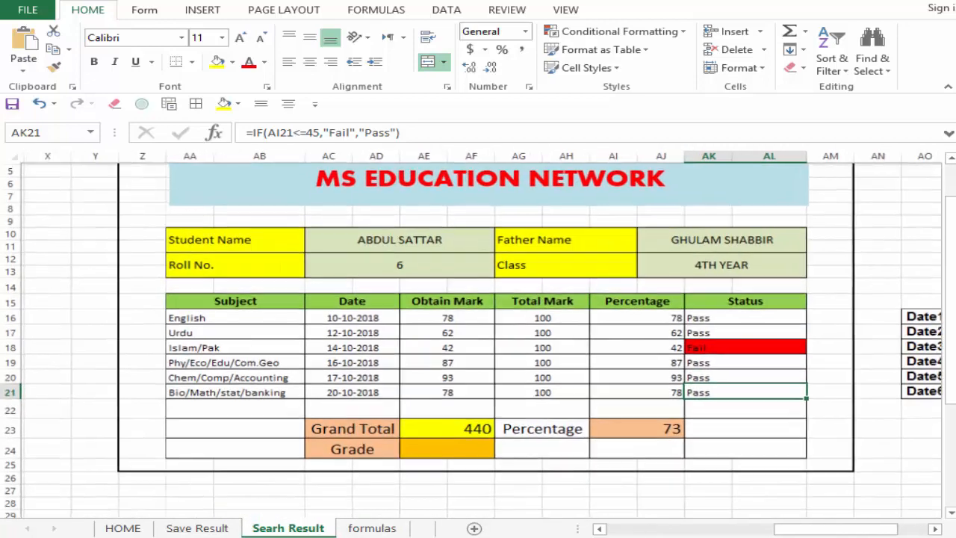
{"action": "left_click", "coordinate": [358, 267]}
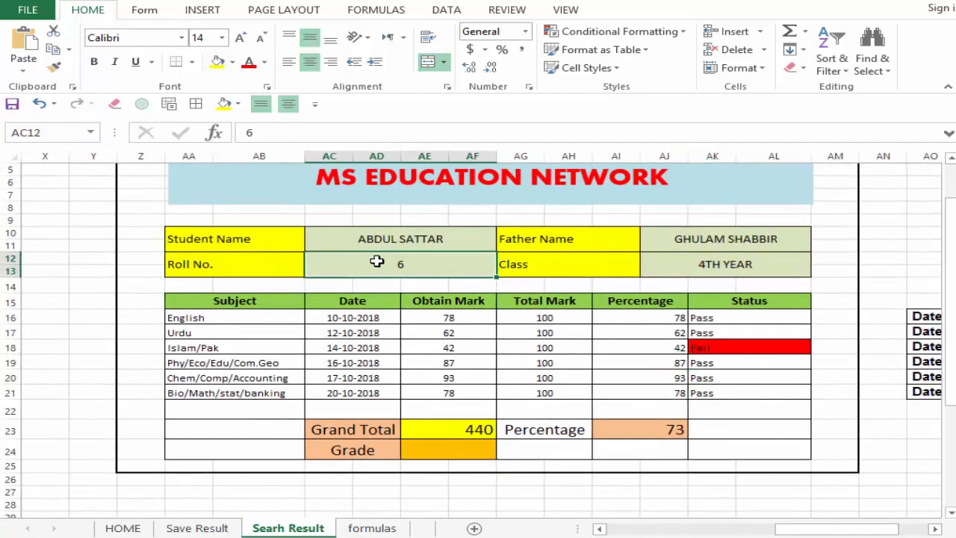
{"action": "type", "text": "9"}
{"action": "key", "text": "Return"}
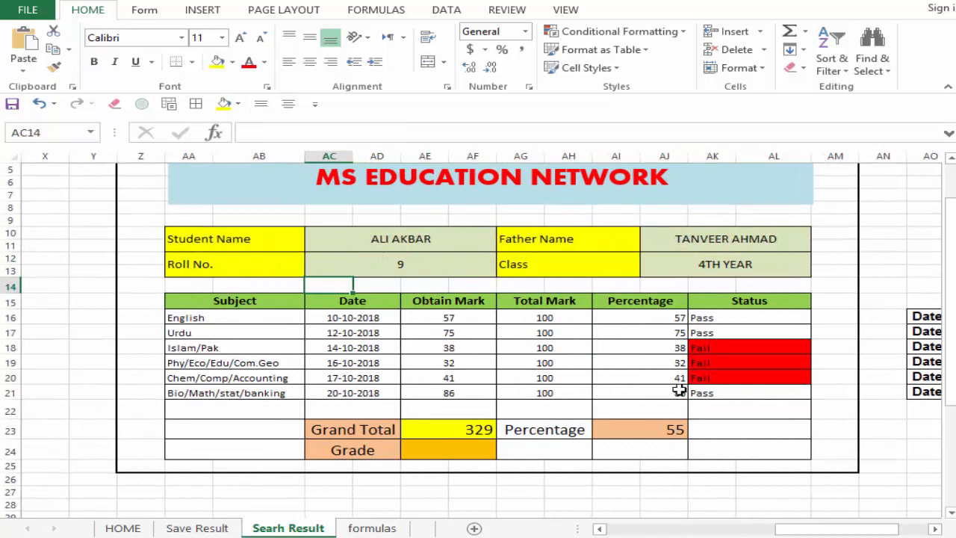
{"action": "left_click", "coordinate": [392, 264]}
{"action": "type", "text": "10"}
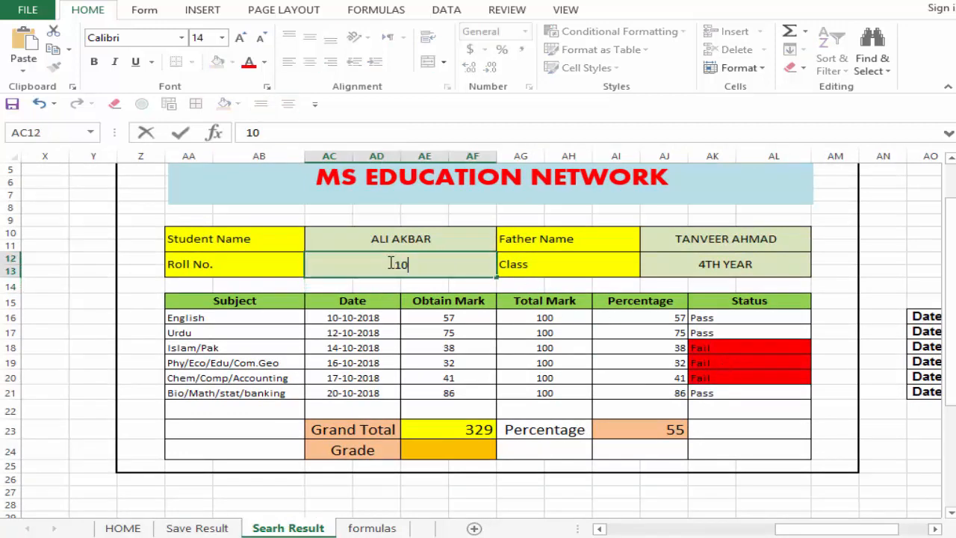
{"action": "key", "text": "Return"}
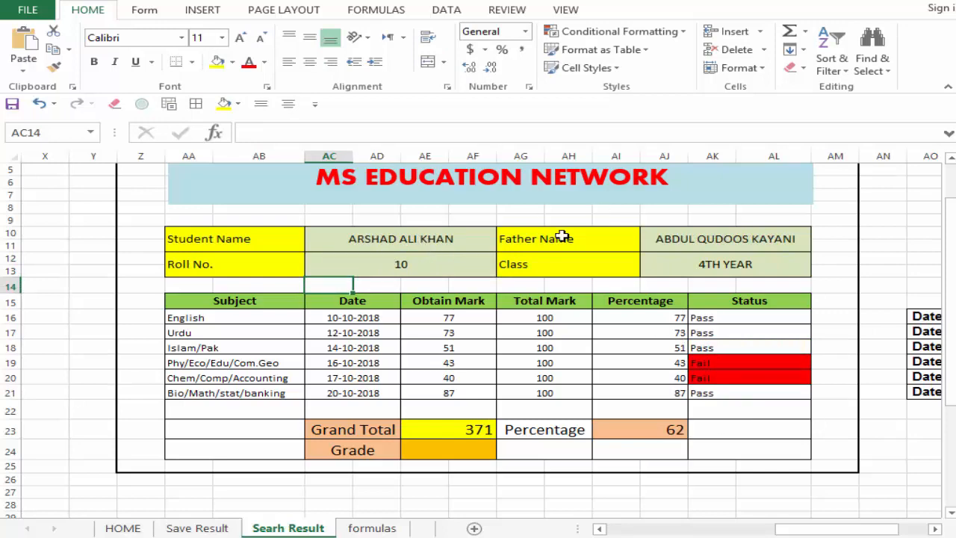
Step: Hide helper columns AO and AP, which hold the Date1 to Date6 and Total lookup labels beside the card
{"action": "left_click_drag", "start_coordinate": [859, 535], "coordinate": [881, 529]}
{"action": "left_click_drag", "start_coordinate": [769, 314], "coordinate": [841, 390]}
{"action": "left_click", "coordinate": [751, 427]}
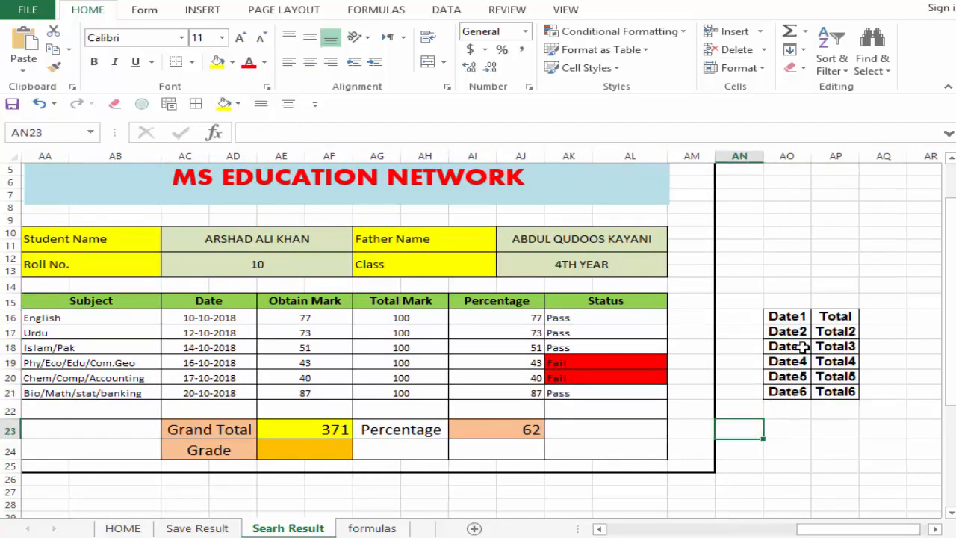
{"action": "left_click_drag", "start_coordinate": [771, 320], "coordinate": [856, 402]}
{"action": "left_click", "coordinate": [808, 465]}
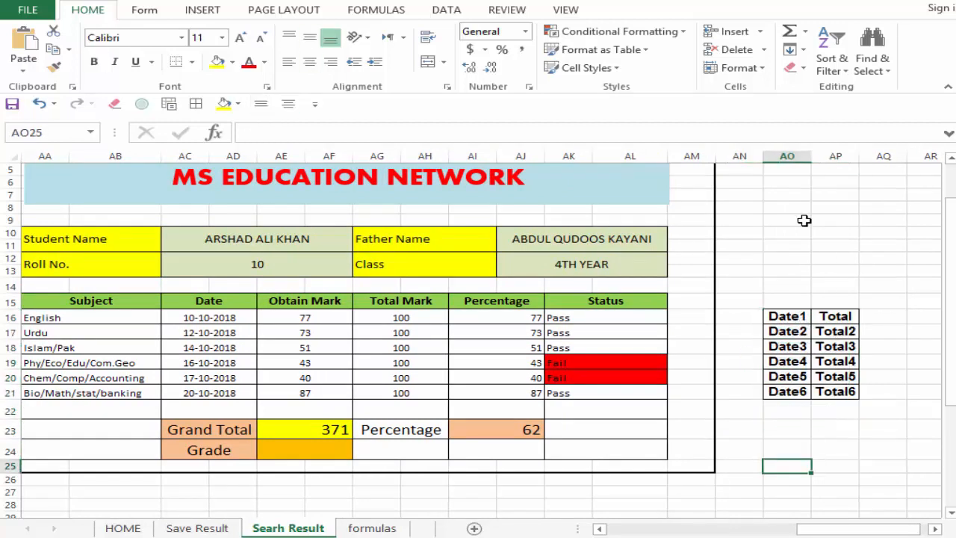
{"action": "left_click_drag", "start_coordinate": [786, 157], "coordinate": [837, 157]}
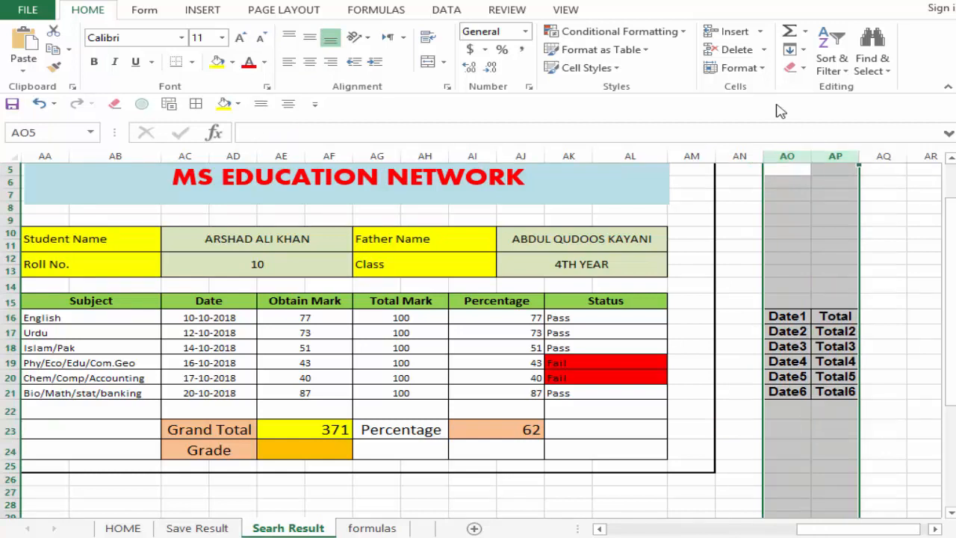
{"action": "left_click", "coordinate": [739, 68]}
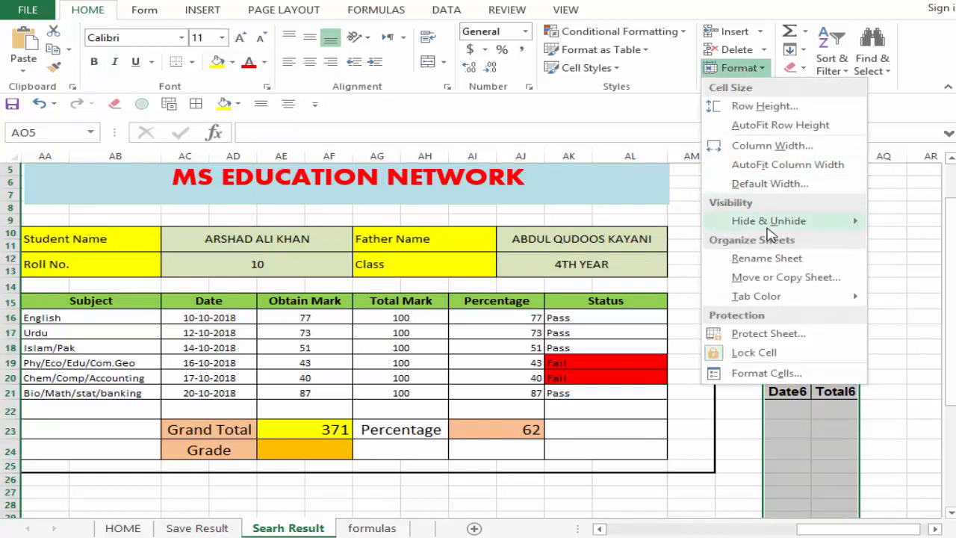
{"action": "mouse_move", "coordinate": [766, 228]}
{"action": "left_click", "coordinate": [616, 248]}
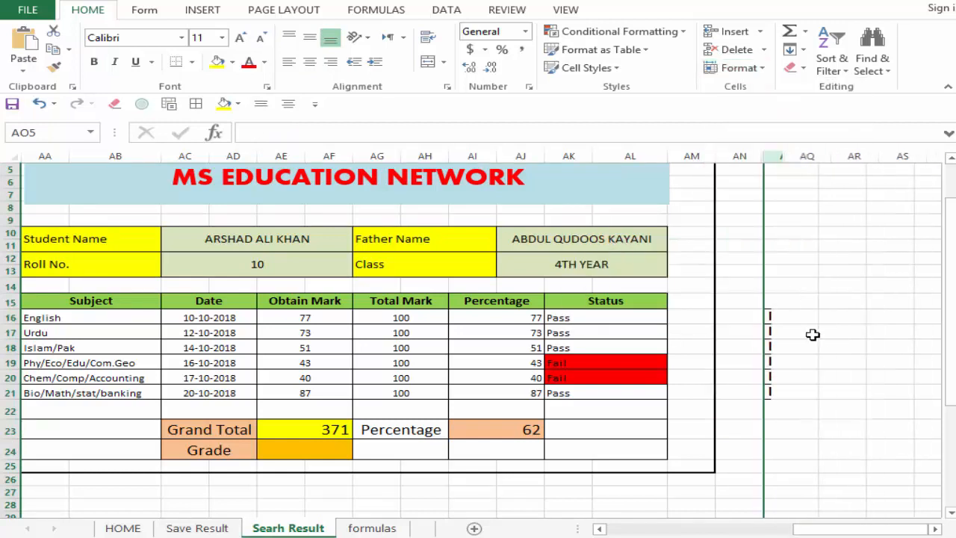
{"action": "left_click", "coordinate": [877, 445]}
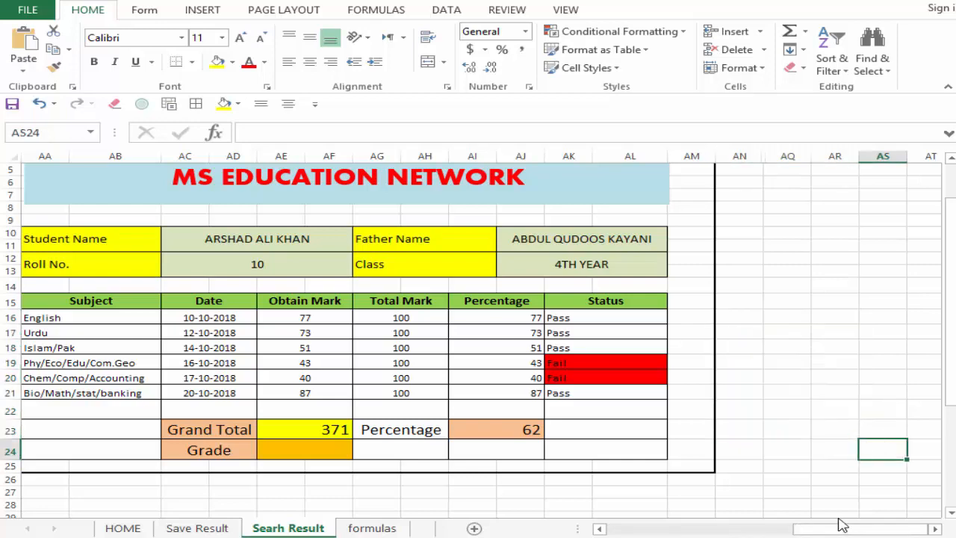
Step: Review the whole result card, from the HOME and Save Result shapes across to the Status column and its border
{"action": "left_click_drag", "start_coordinate": [843, 528], "coordinate": [794, 528]}
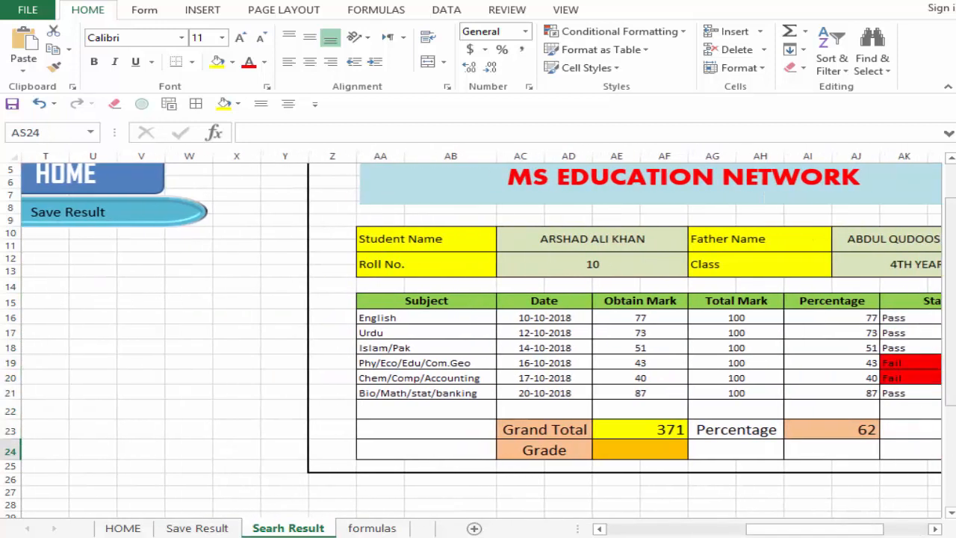
{"action": "left_click_drag", "start_coordinate": [947, 377], "coordinate": [954, 328]}
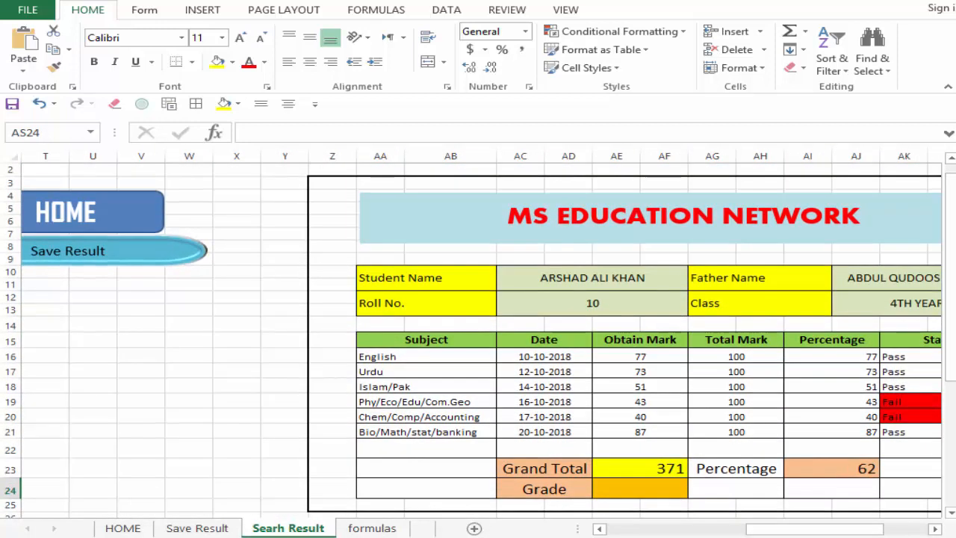
{"action": "scroll", "coordinate": [478, 337], "scroll_direction": "up", "scroll_amount": 1}
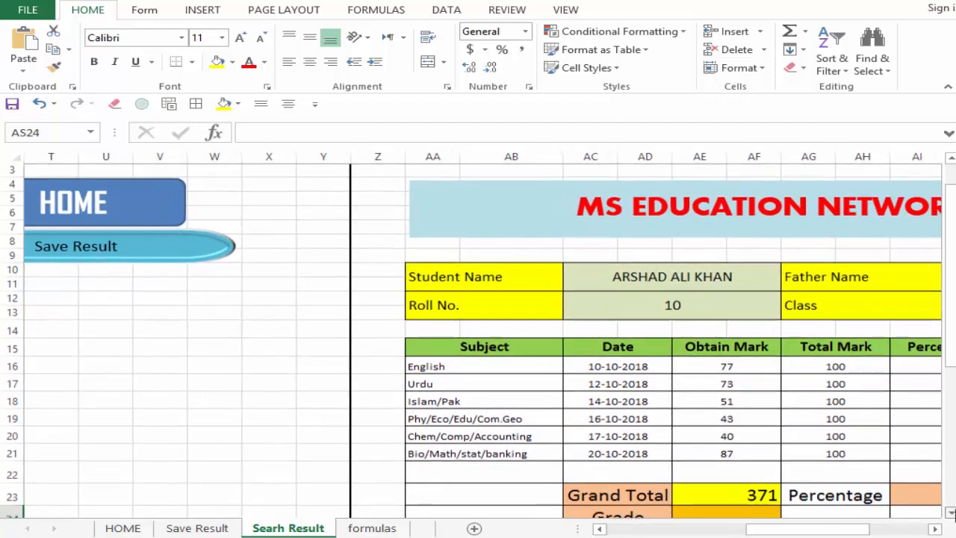
{"action": "scroll", "coordinate": [946, 508], "scroll_direction": "down", "scroll_amount": 2}
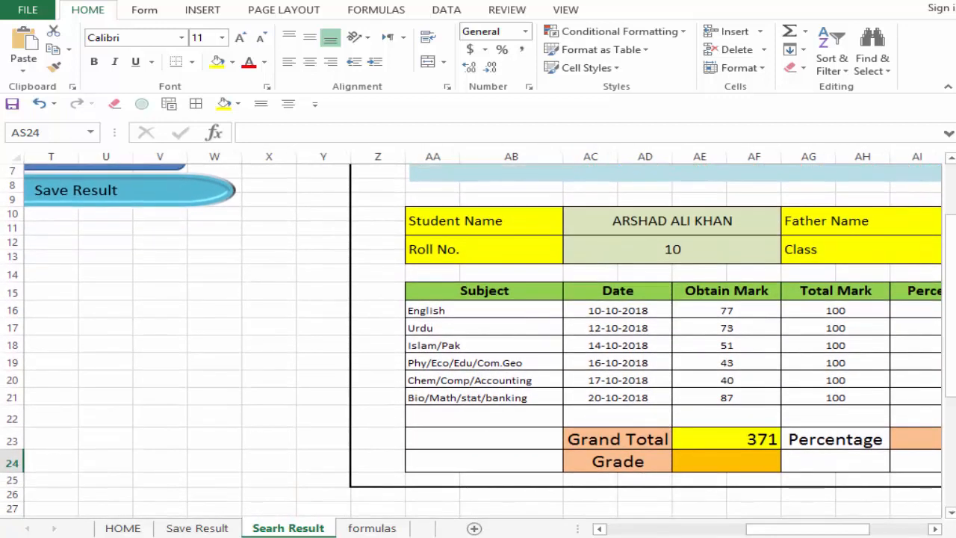
{"action": "scroll", "coordinate": [904, 530], "scroll_direction": "down", "scroll_amount": 1}
{"action": "left_click", "coordinate": [933, 528]}
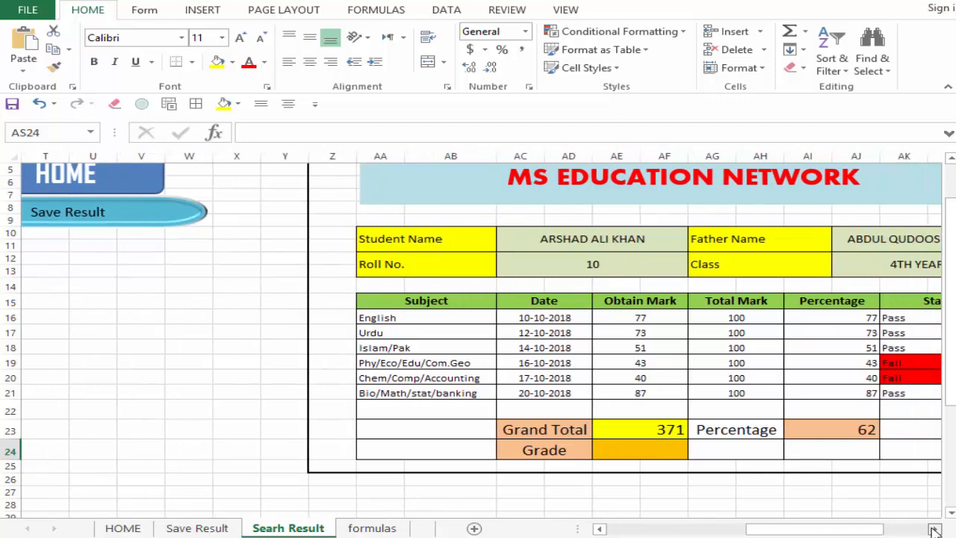
{"action": "left_click_drag", "start_coordinate": [948, 357], "coordinate": [866, 359]}
{"action": "left_click", "coordinate": [867, 358]}
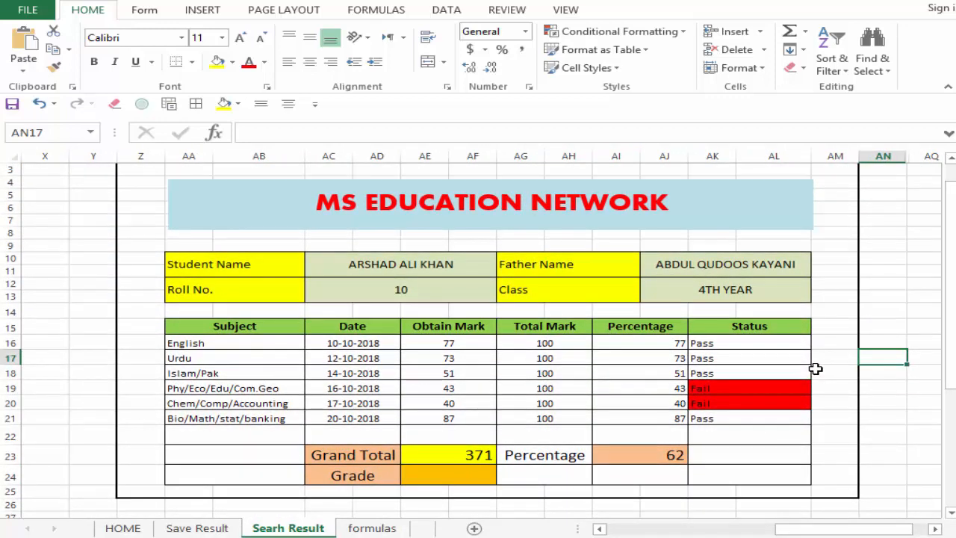